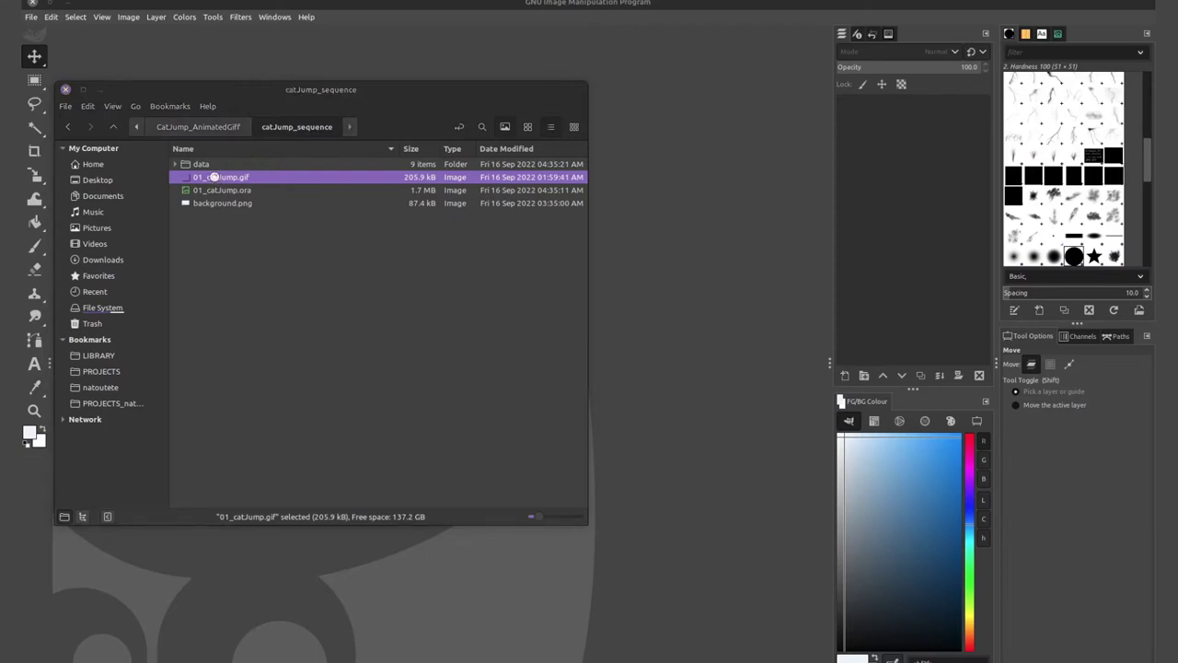
# Preview 01_catJump.gif in the image viewer, then expand the data folder to list frames 000–008.png.
pyautogui.doubleClick(217, 180)
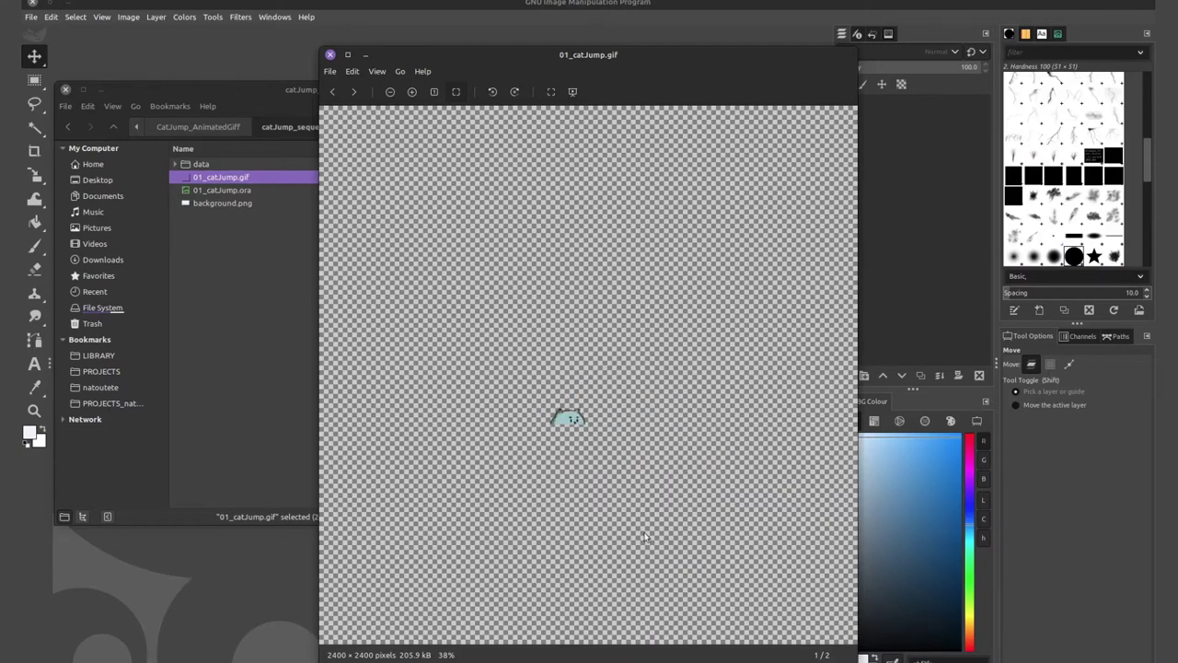
pyautogui.click(329, 54)
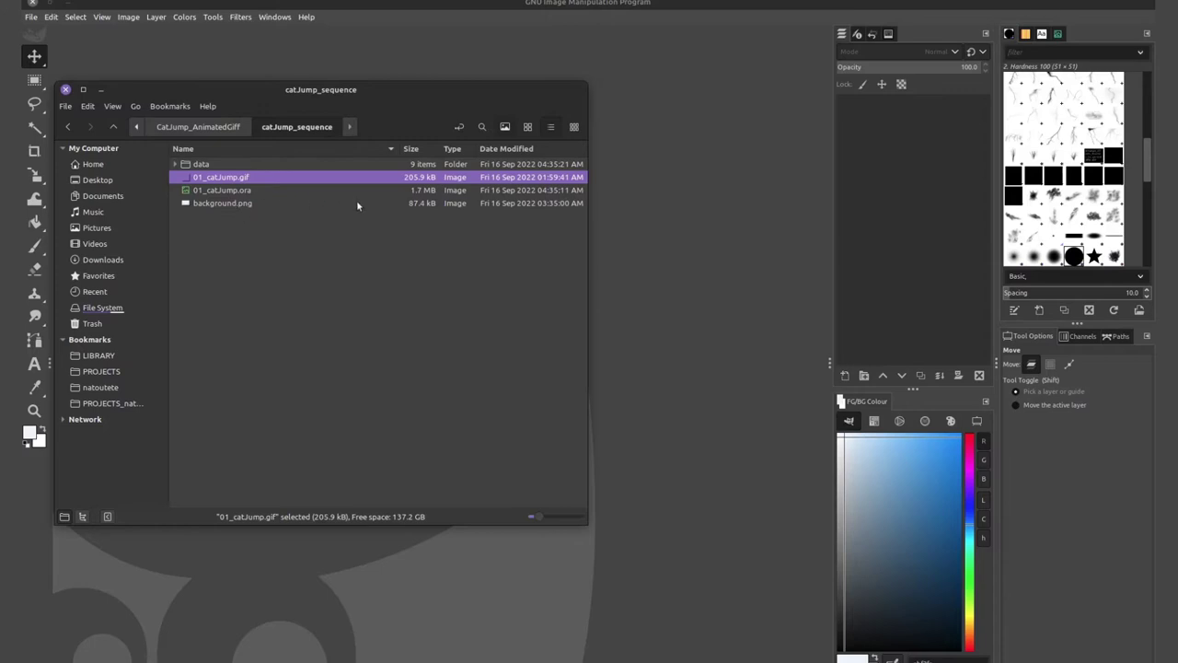
pyautogui.click(174, 163)
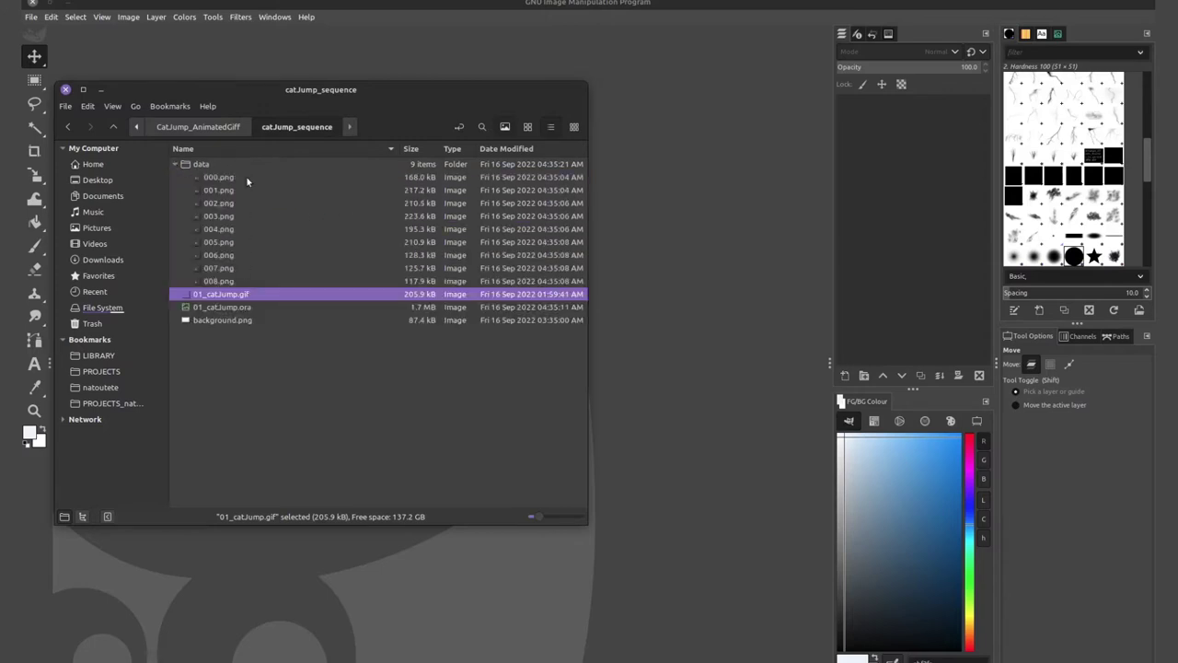
# Open all nine PNGs in catJump_sequence/data (000.png to 008.png) as layers of one image.
pyautogui.click(31, 17)
pyautogui.click(90, 79)
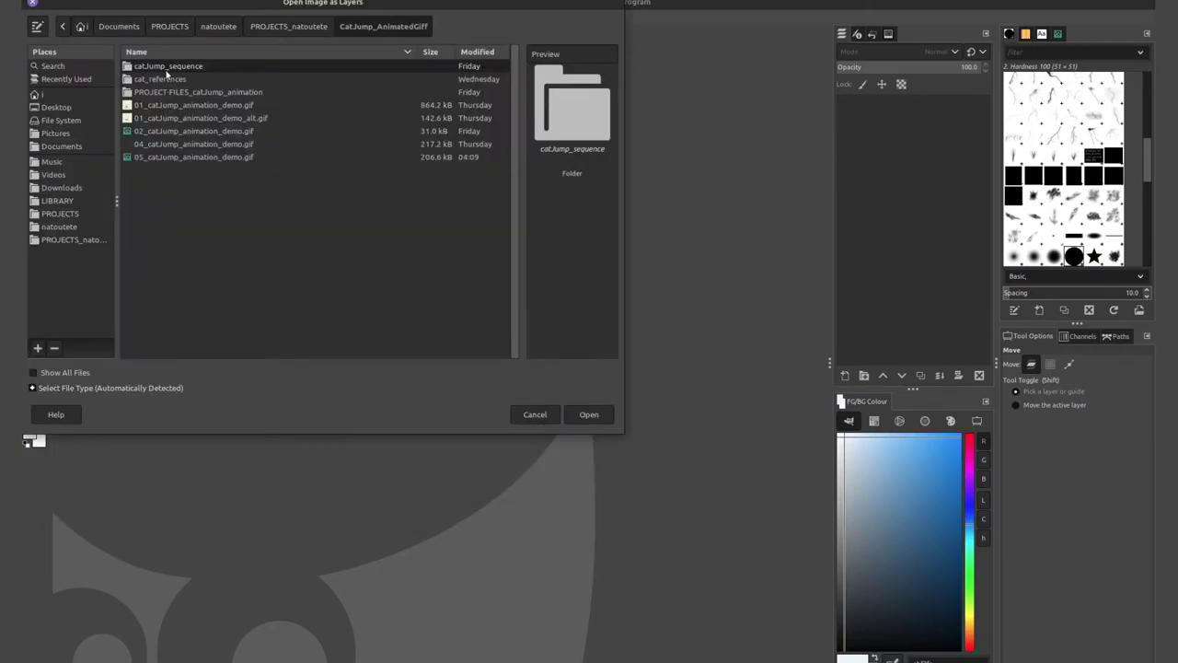
pyautogui.doubleClick(166, 76)
pyautogui.doubleClick(170, 67)
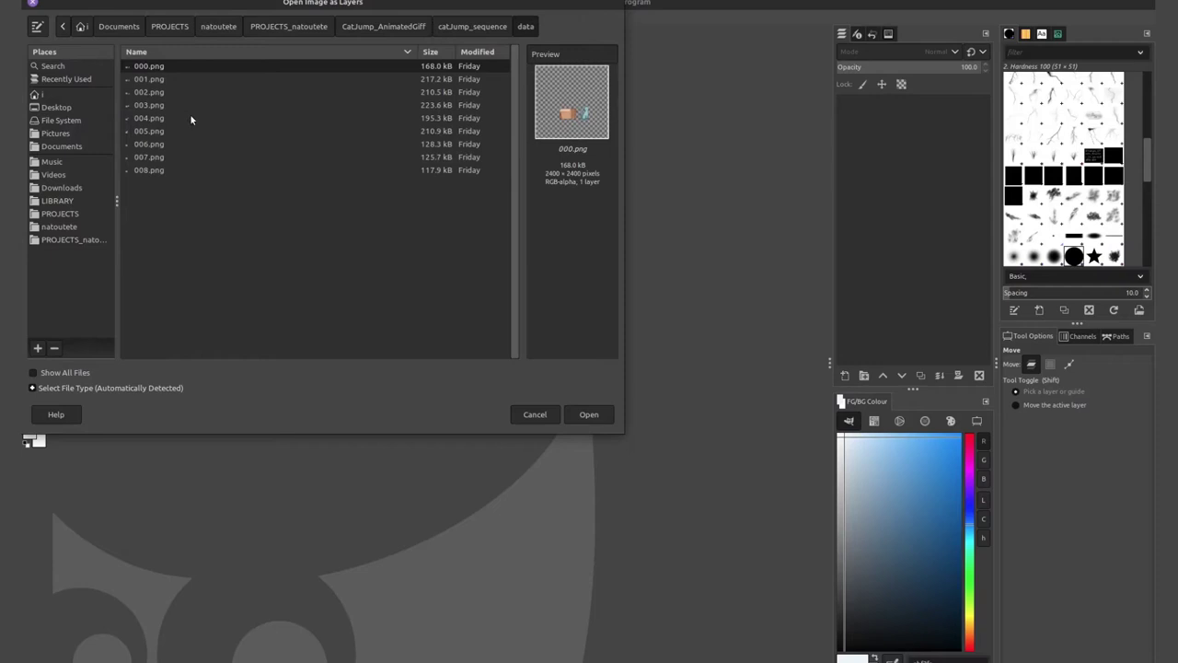
pyautogui.hotkey('ctrl', 'a')
pyautogui.press('Return')
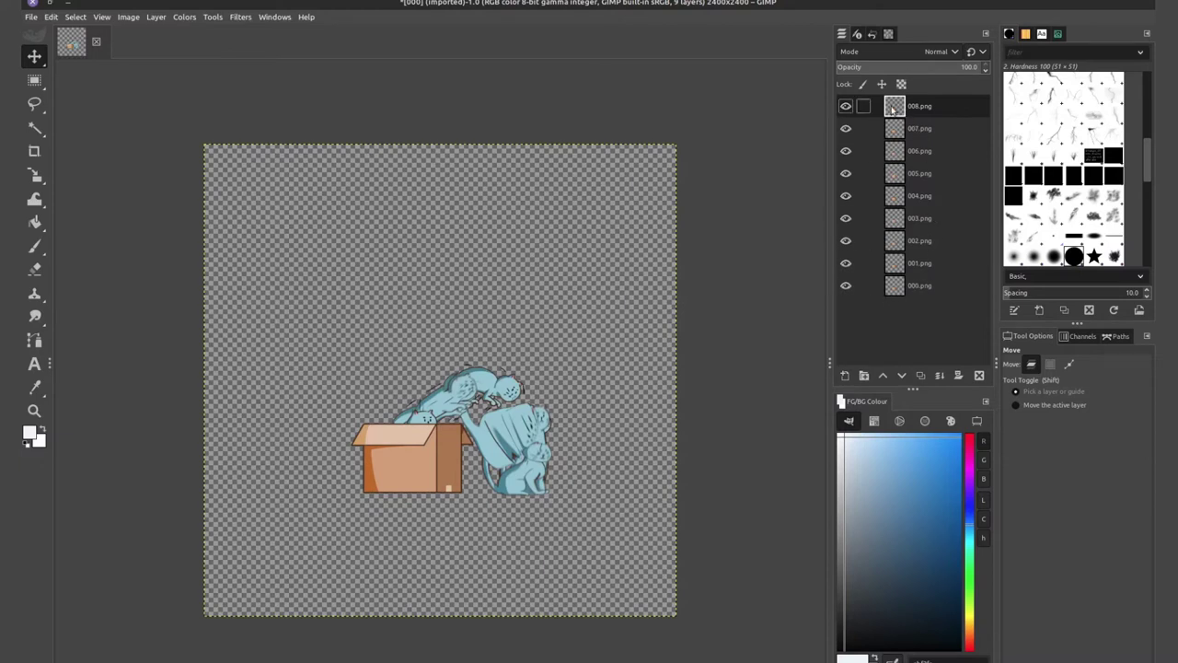
# Make 000.png the only visible frame and reverse the layer order so it sits on top.
pyautogui.keyDown('shift'); pyautogui.click(845, 106); pyautogui.keyUp('shift')
pyautogui.keyDown('shift'); pyautogui.click(846, 285); pyautogui.keyUp('shift')
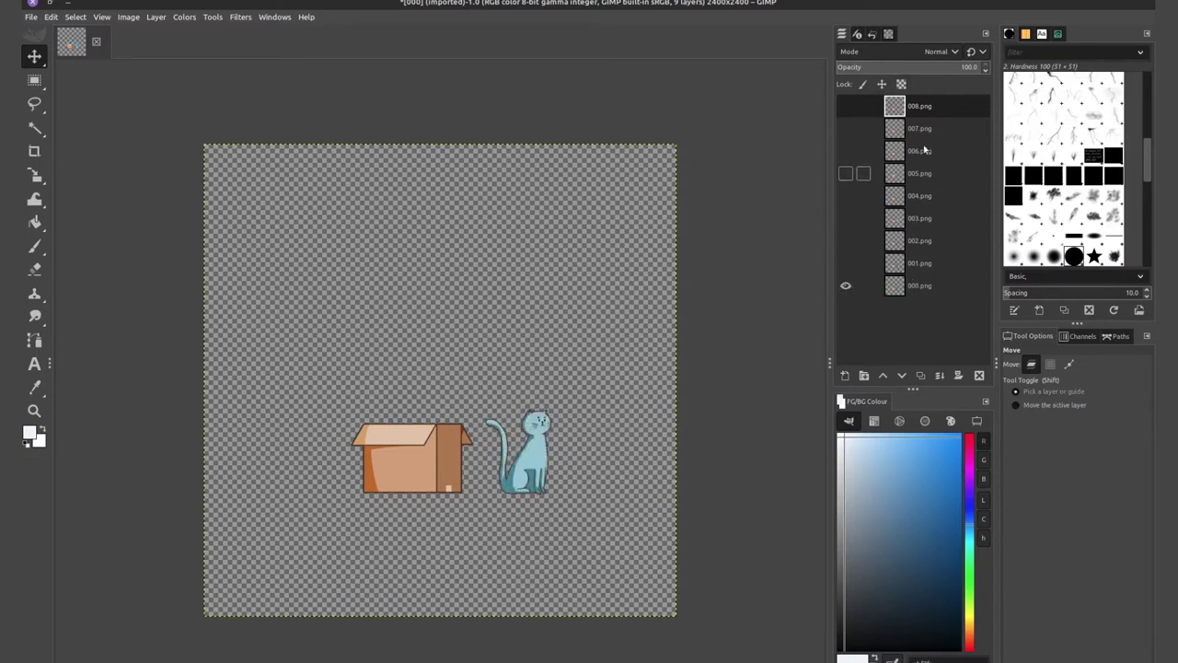
pyautogui.click(156, 17)
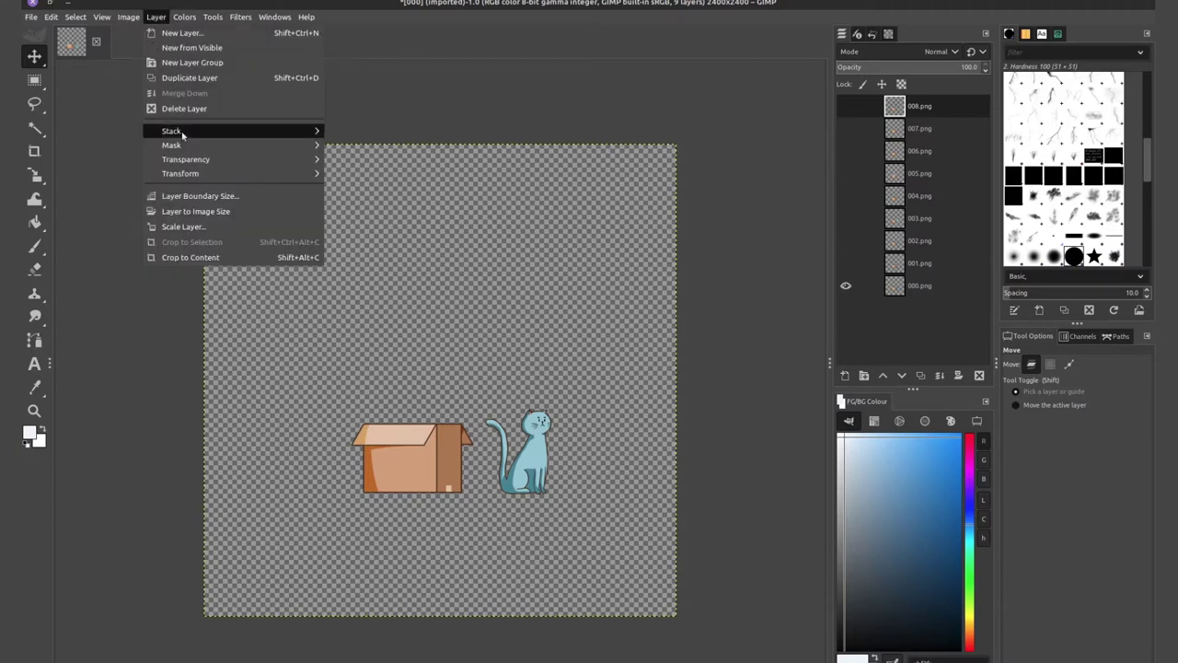
pyautogui.moveTo(197, 135)
pyautogui.click(419, 267)
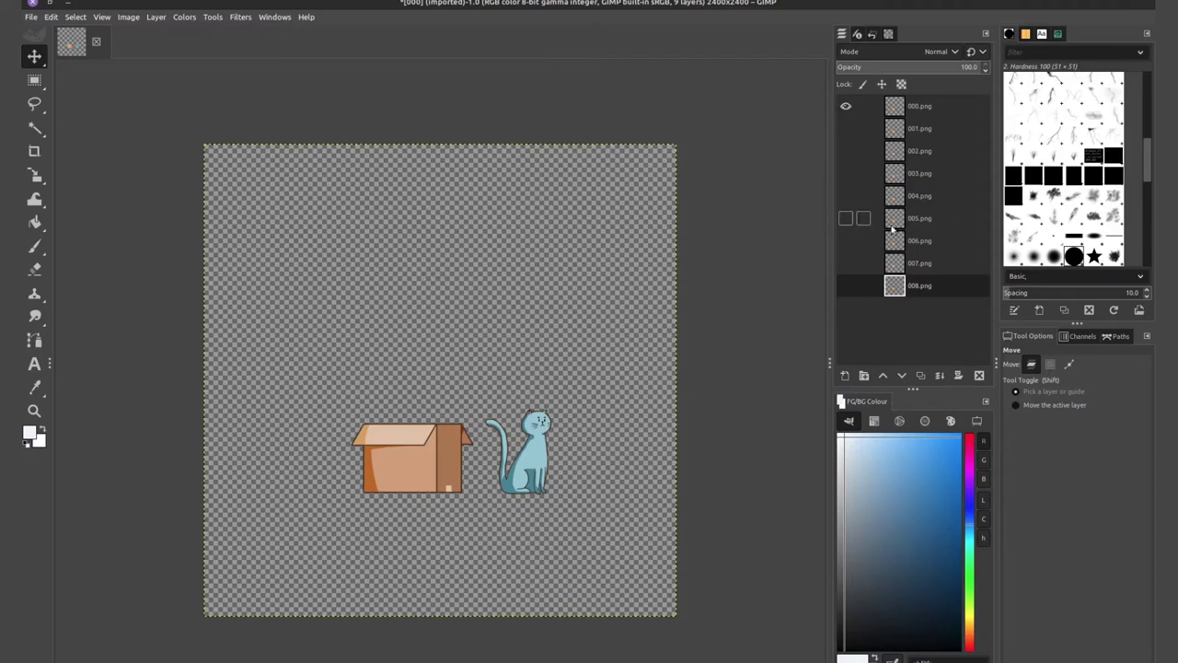
pyautogui.hotkey('alt', 'Tab')
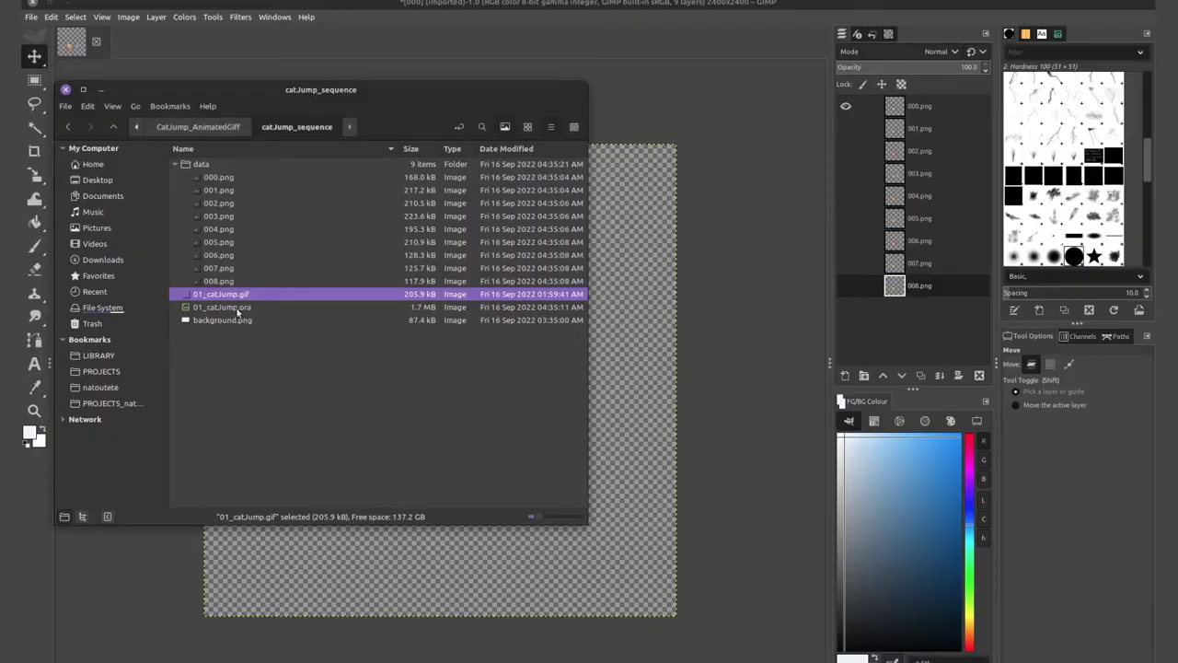
# Add background.png as a layer below all frames and scale it up to fill the canvas.
pyautogui.click(253, 320)
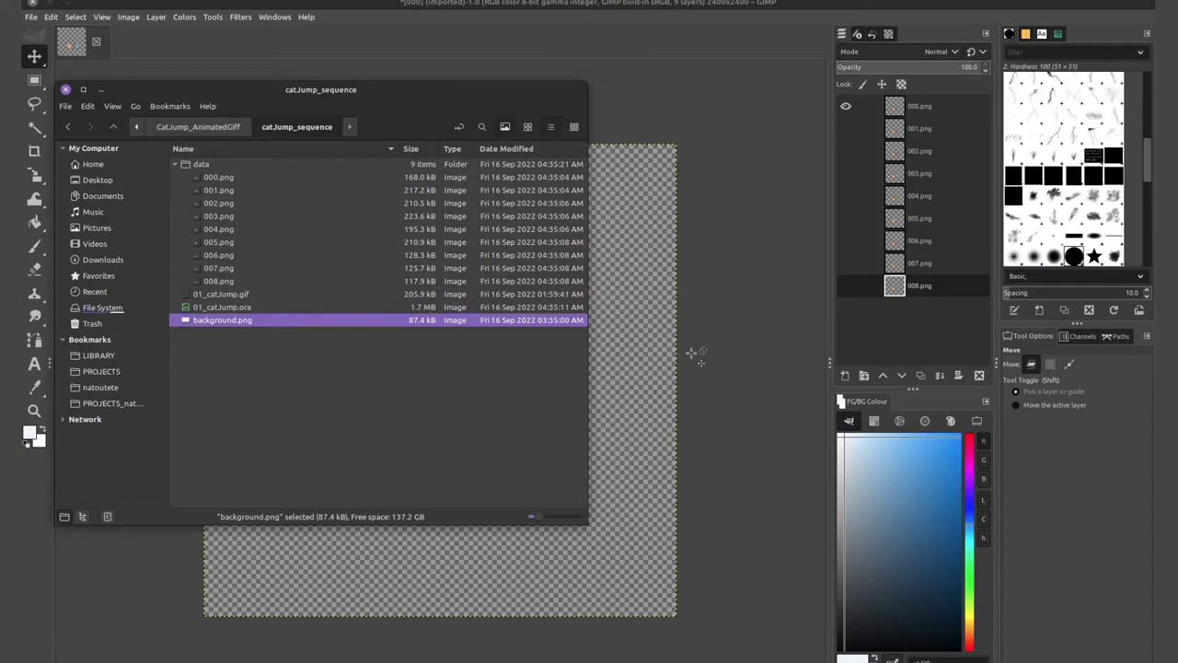
pyautogui.moveTo(701, 348); pyautogui.dragTo(701, 348)
pyautogui.moveTo(857, 282); pyautogui.dragTo(907, 327)
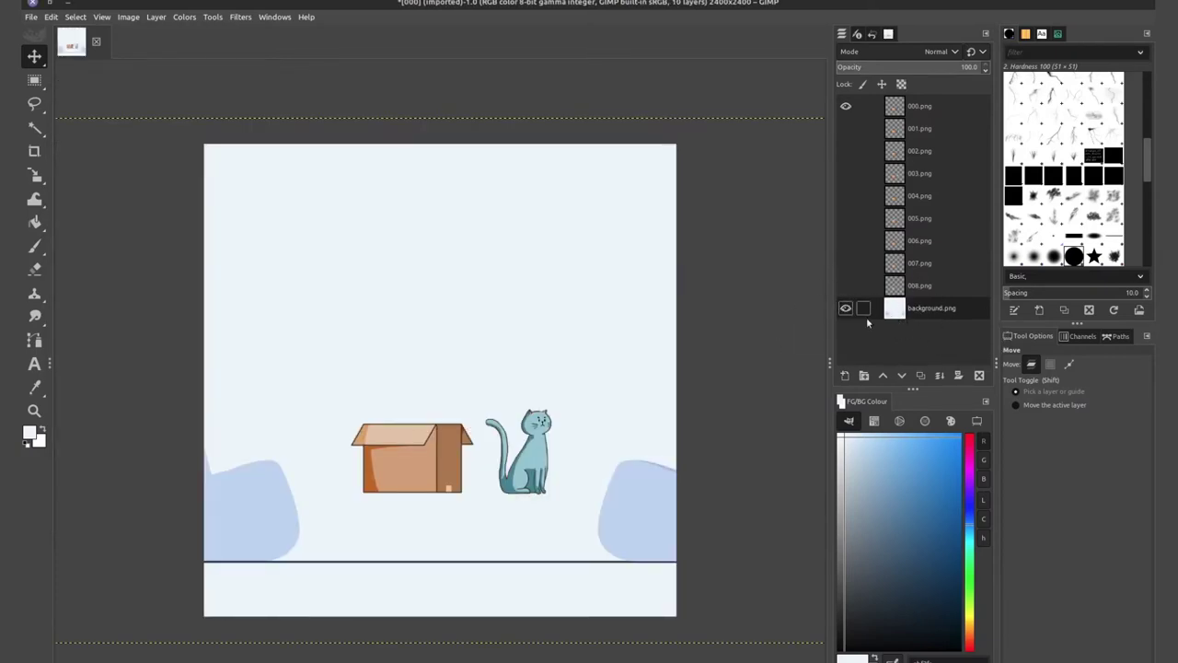
pyautogui.hotkey('shift', 's')
pyautogui.moveTo(515, 396); pyautogui.dragTo(443, 350)
pyautogui.press('Return')
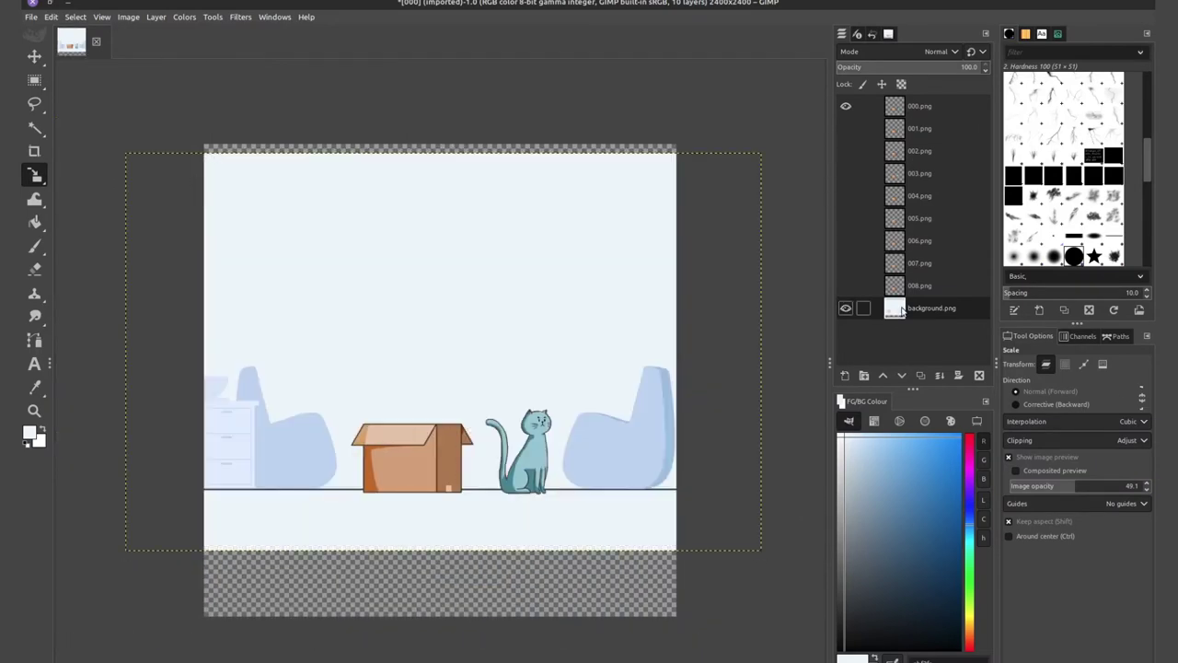
# Fill the empty top and bottom strips light blue, then make all layers visible again.
pyautogui.press('r')
pyautogui.moveTo(165, 108); pyautogui.dragTo(711, 199)
pyautogui.moveTo(705, 635); pyautogui.dragTo(128, 538)
pyautogui.hotkey('shift', 'b')
pyautogui.click(368, 573)
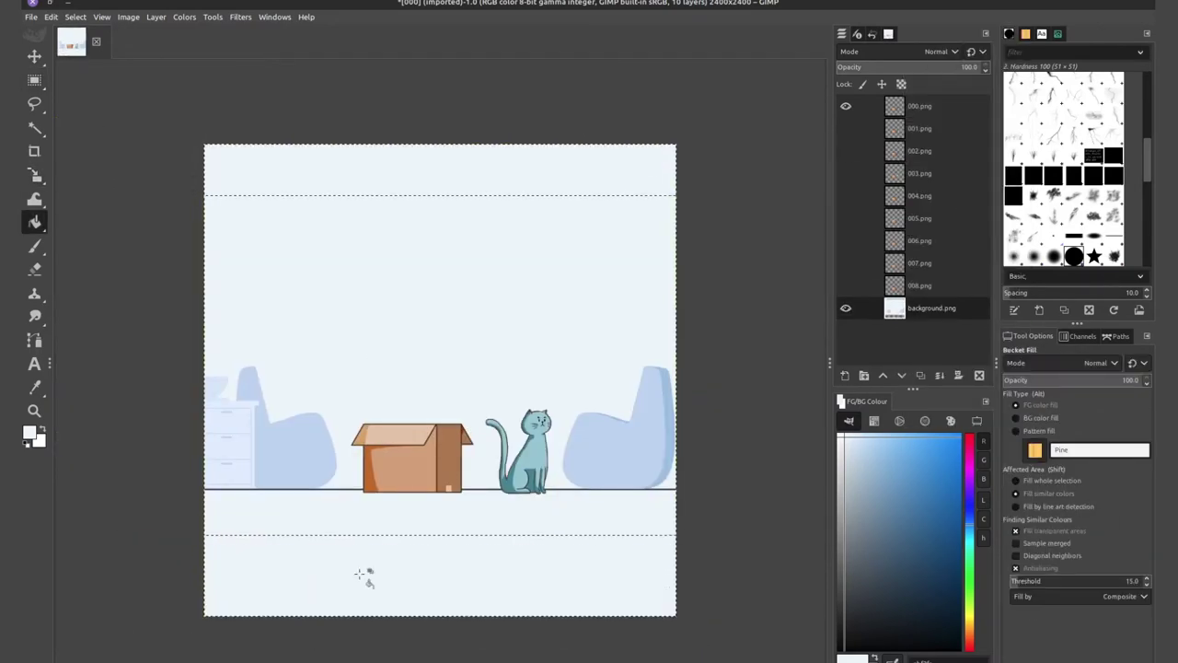
pyautogui.hotkey('ctrl', 'shift', 'a')
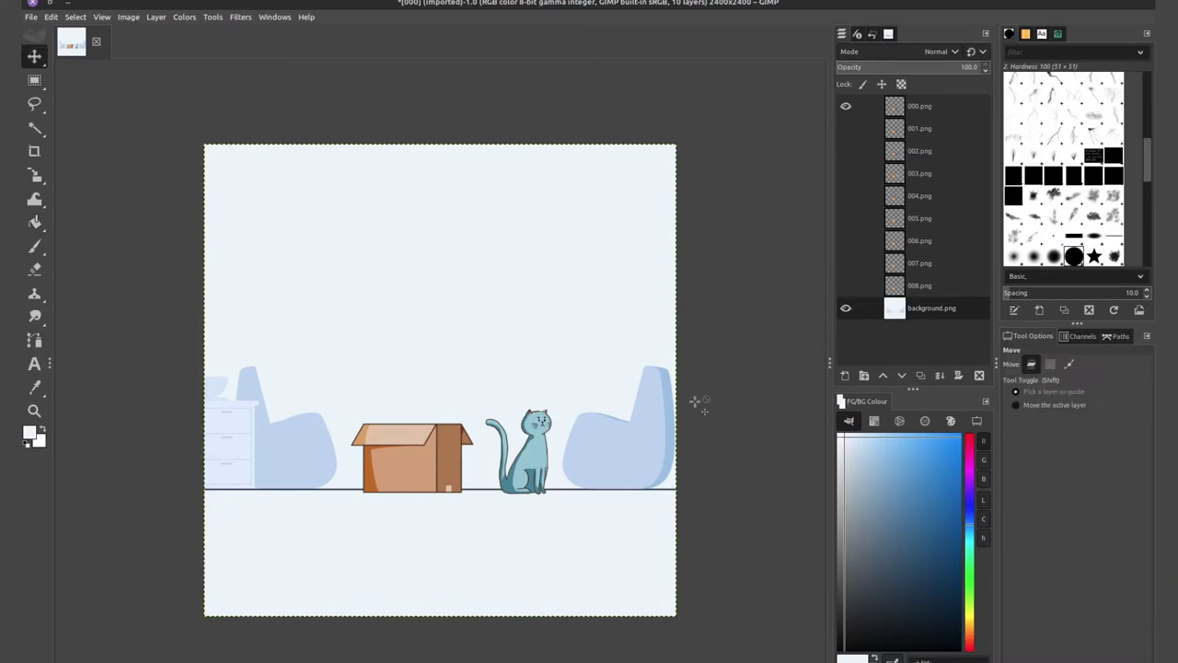
pyautogui.press('m')
pyautogui.keyDown('shift'); pyautogui.click(846, 286); pyautogui.keyUp('shift')
pyautogui.keyDown('shift'); pyautogui.click(846, 286); pyautogui.keyUp('shift')
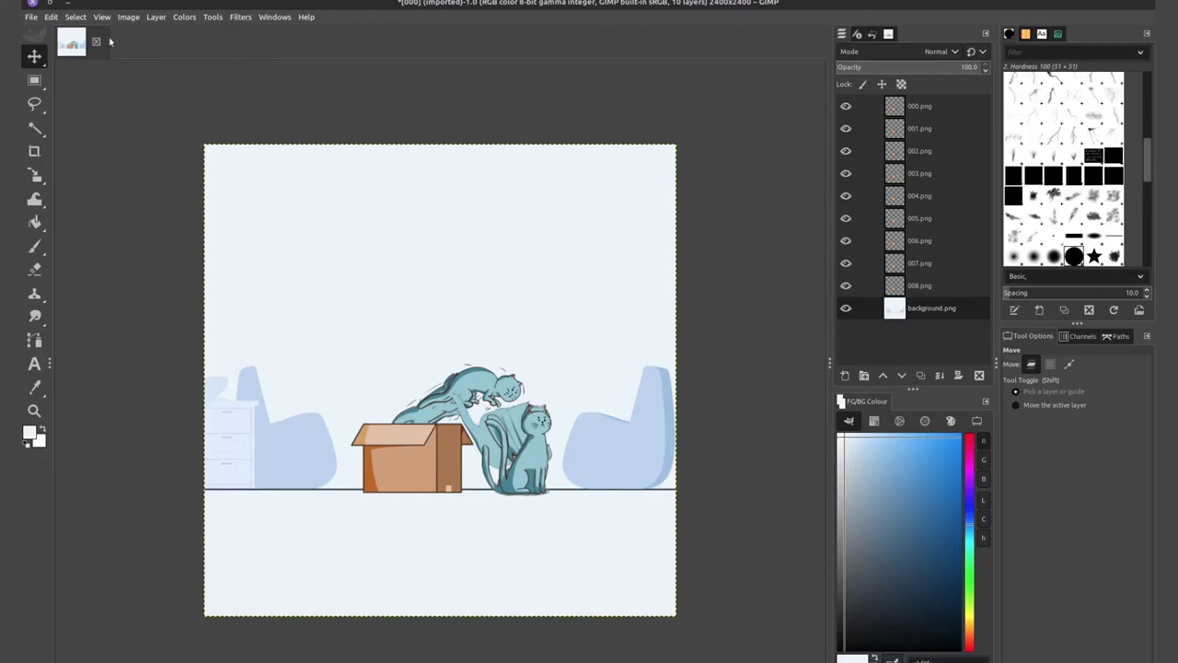
# Run Animation > Blend with one intermediate frame and Looped off, creating a 17-layer image.
pyautogui.click(241, 18)
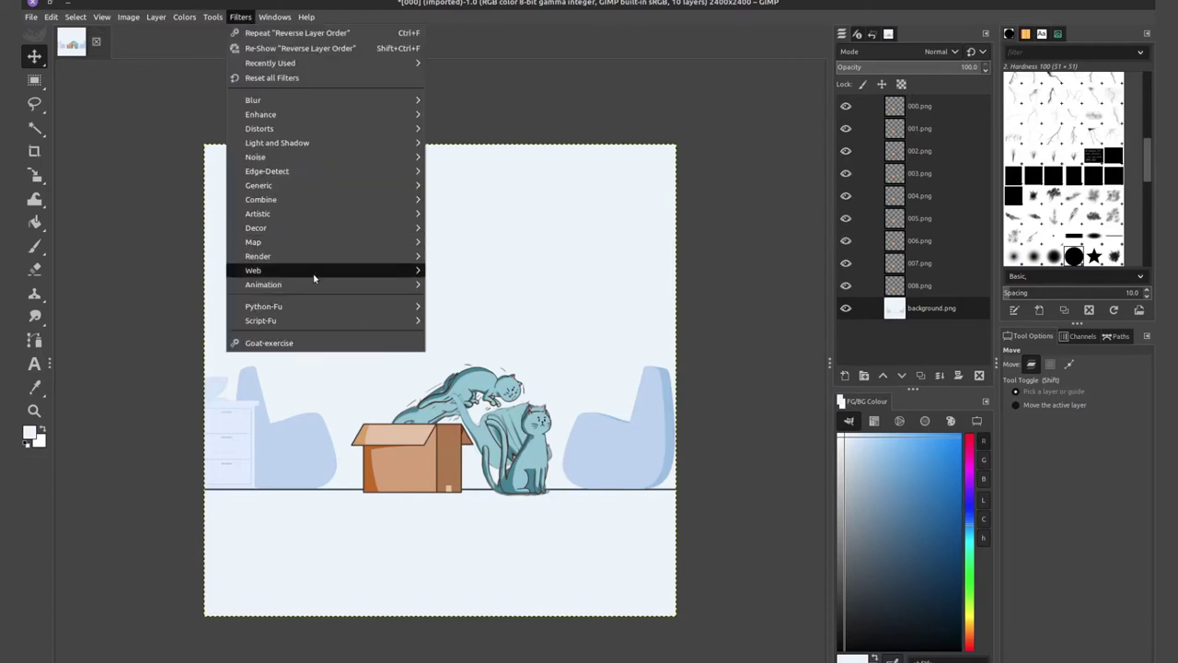
pyautogui.moveTo(321, 289)
pyautogui.click(456, 284)
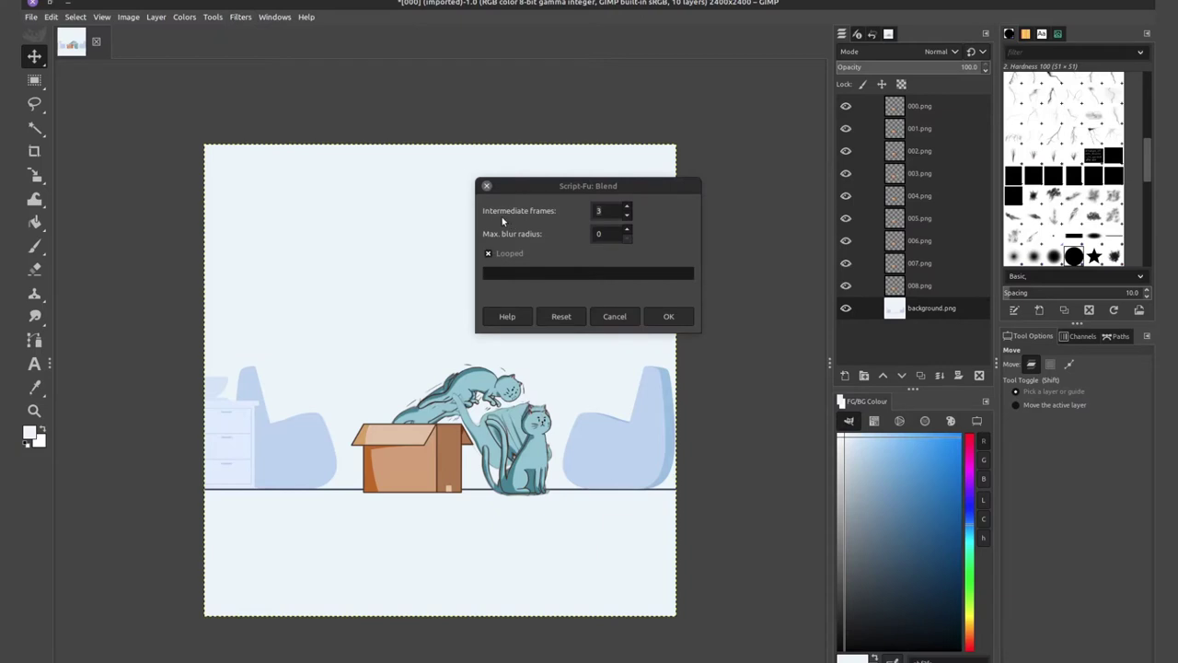
pyautogui.click(628, 216)
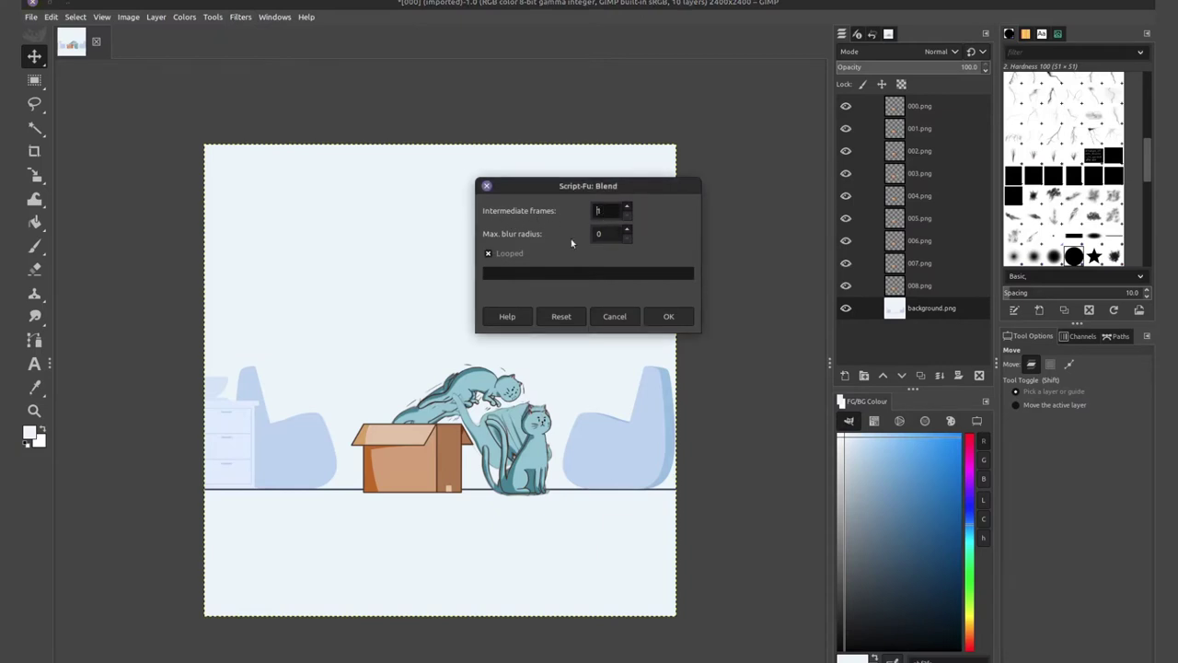
pyautogui.click(489, 253)
pyautogui.click(671, 317)
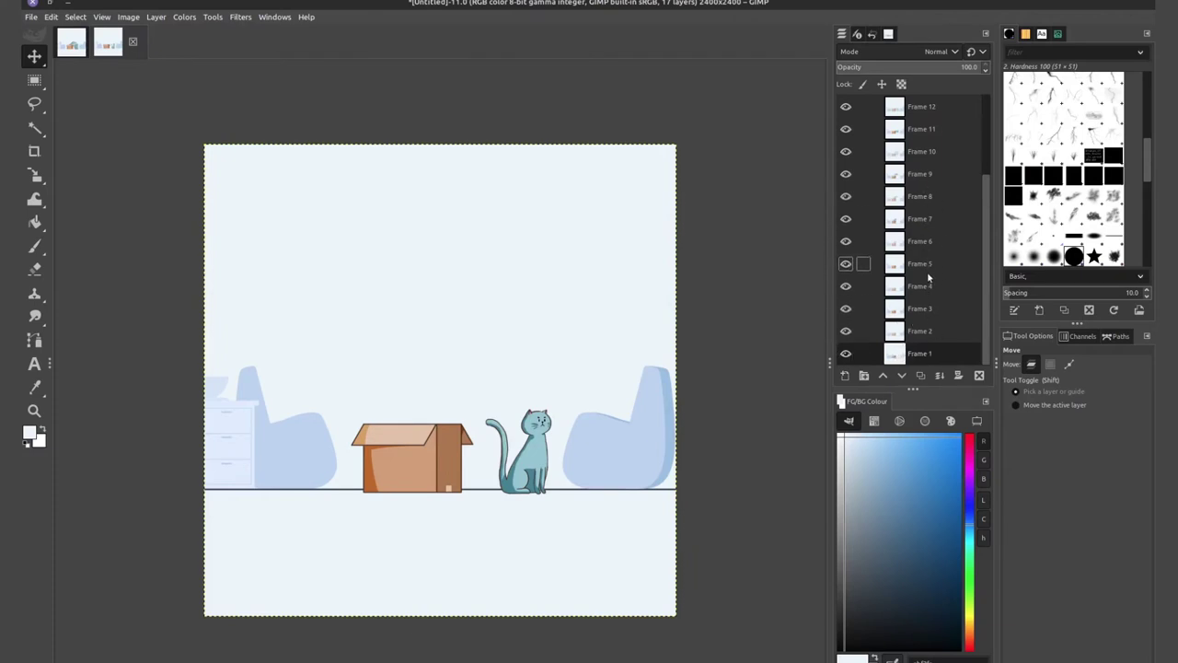
# Inspect the blended Frames 2, 6 and 8 by toggling their visibility.
pyautogui.keyDown('shift'); pyautogui.click(845, 331); pyautogui.keyUp('shift')
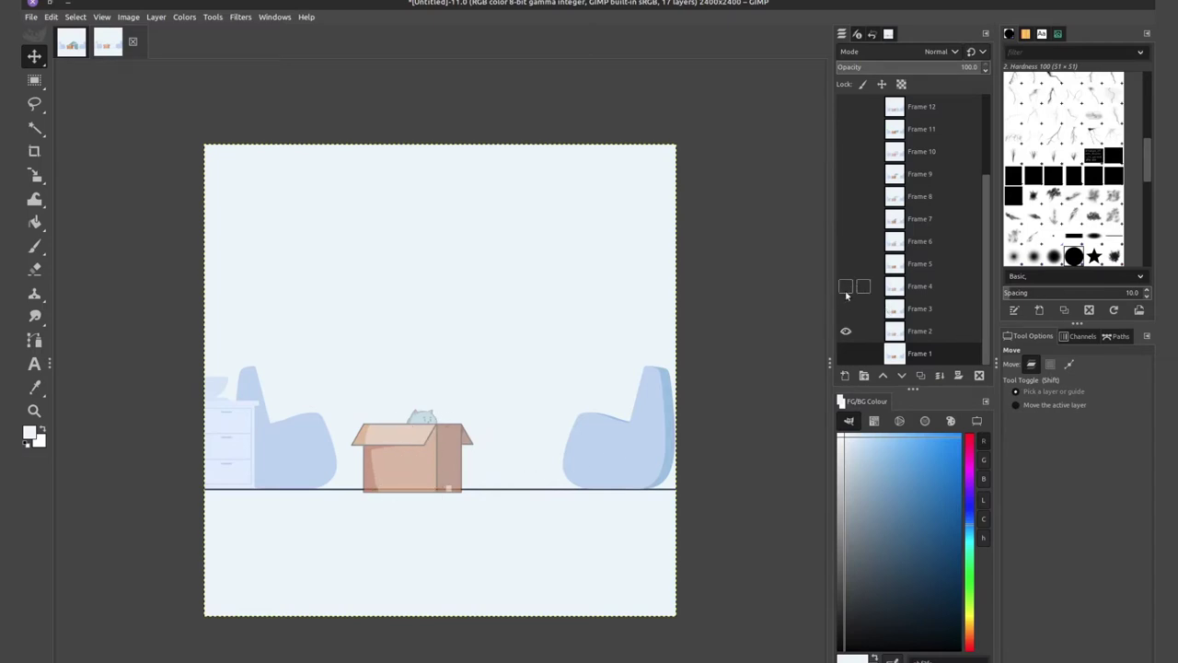
pyautogui.click(846, 241)
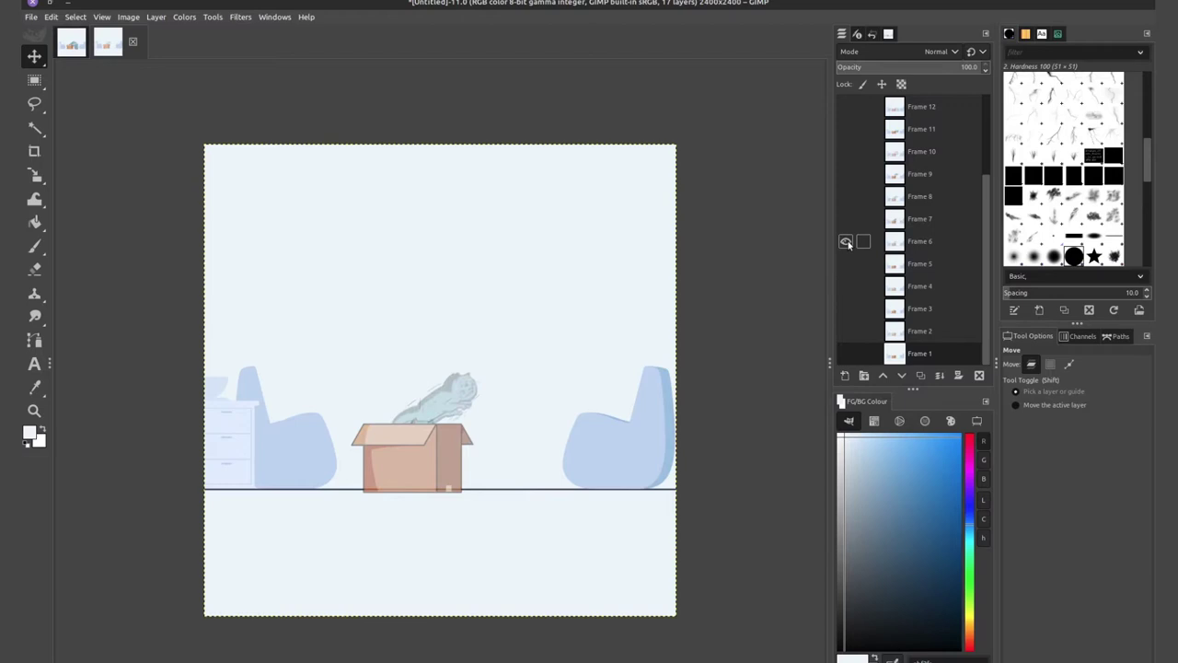
pyautogui.click(846, 196)
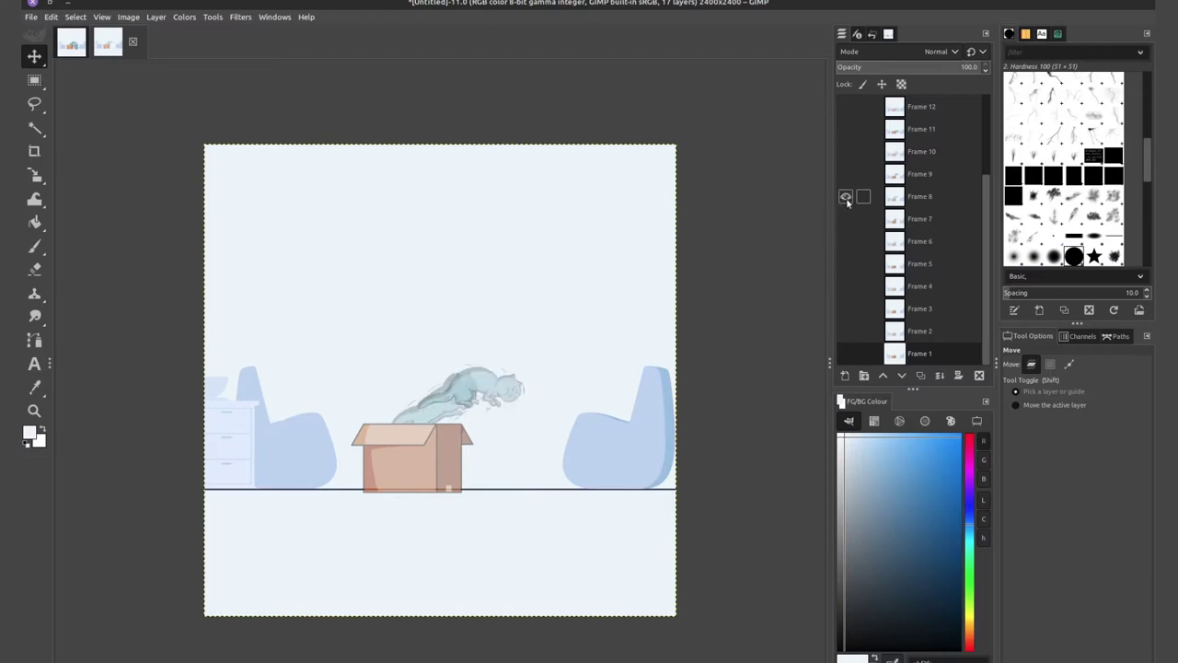
# Play back the blended animation in the Animation Playback window, then close it.
pyautogui.click(242, 18)
pyautogui.moveTo(289, 284)
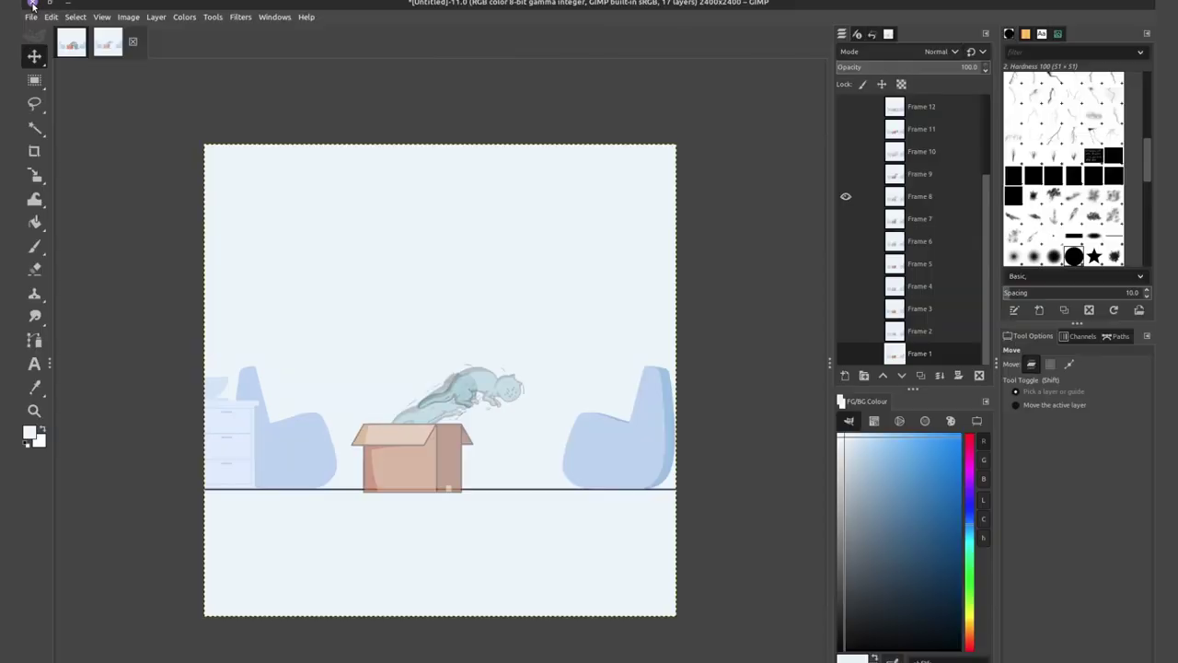
pyautogui.click(32, 4)
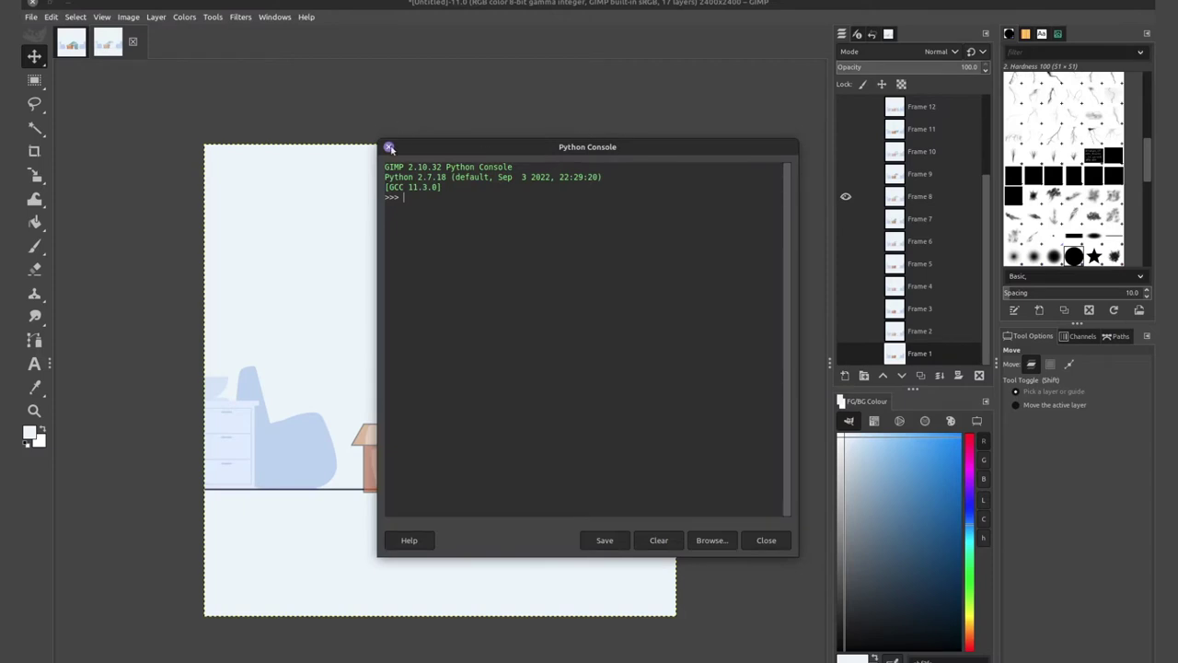
# Close and reopen the Python Console from the Filters menu.
pyautogui.click(389, 147)
pyautogui.click(247, 18)
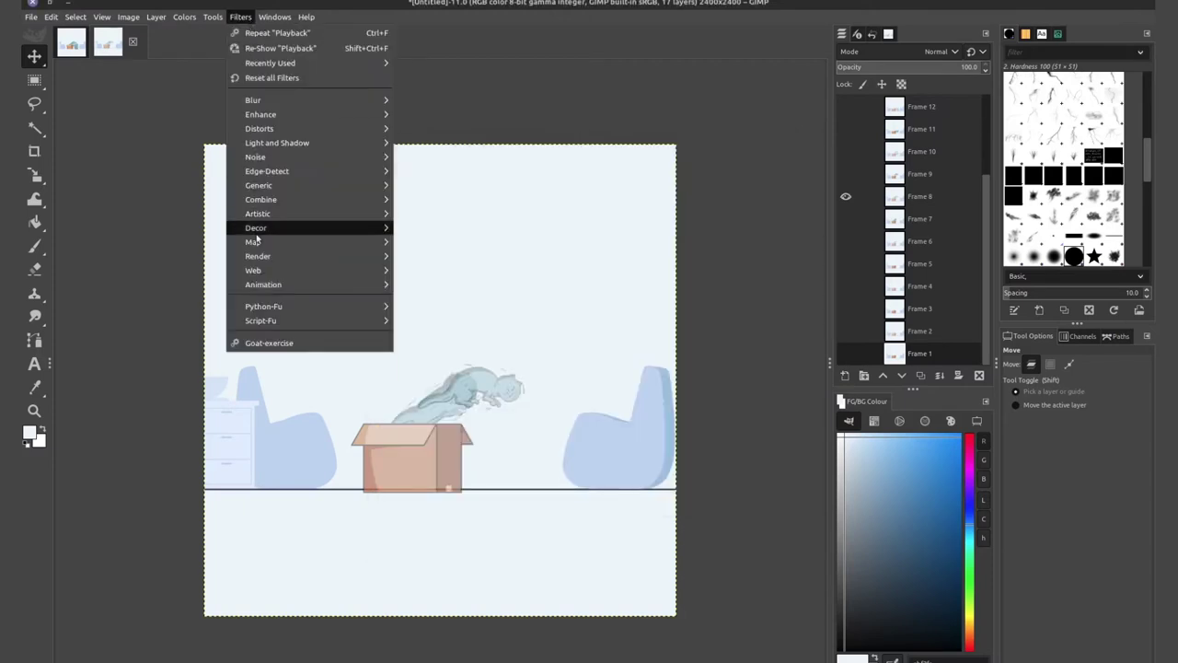
pyautogui.moveTo(266, 310)
pyautogui.click(414, 309)
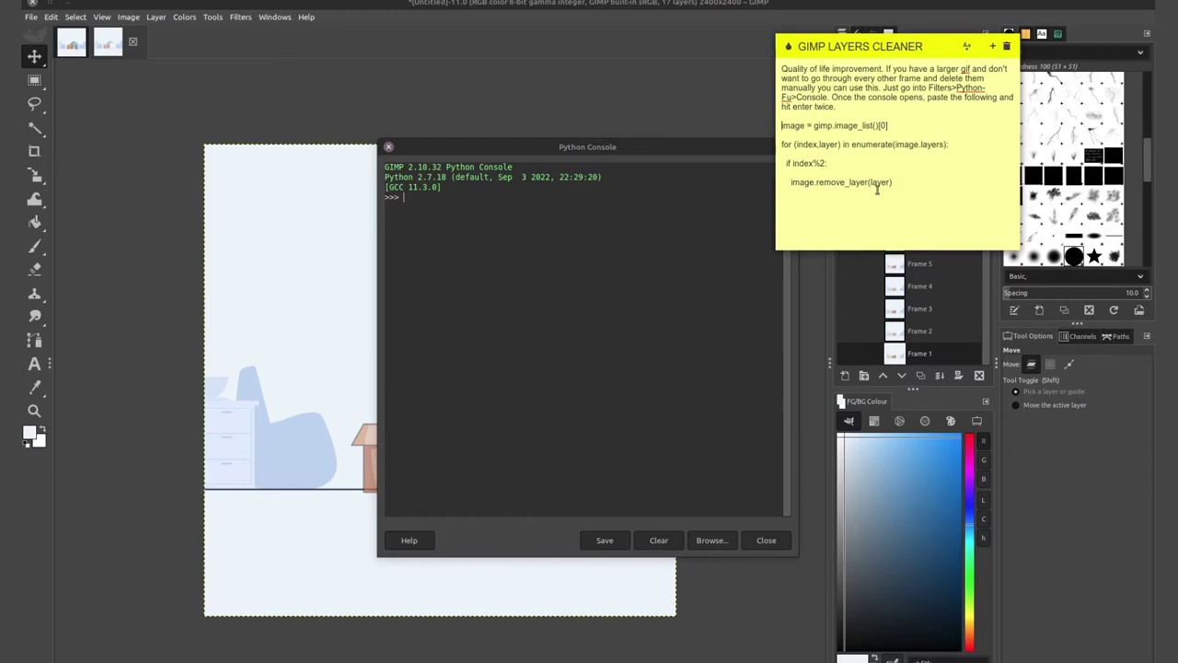
# Paste the layer-removal loop from the sticky note into the console and run it to delete every other frame.
pyautogui.moveTo(902, 183); pyautogui.dragTo(777, 128)
pyautogui.hotkey('ctrl', 'c')
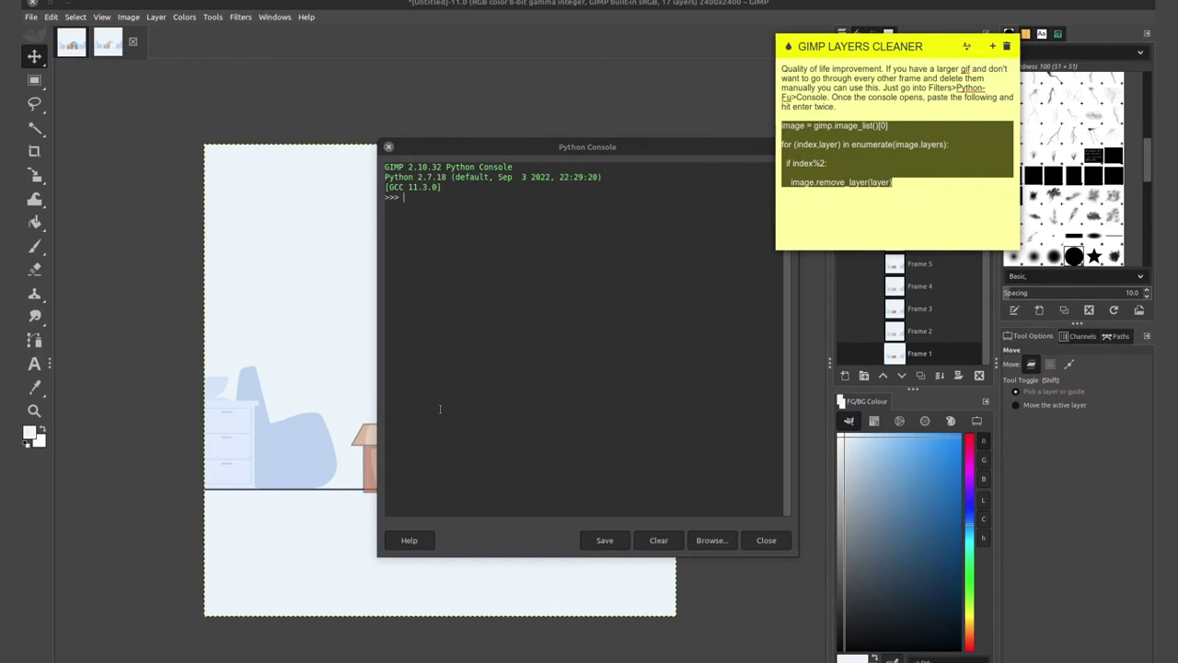
pyautogui.click(1027, 8)
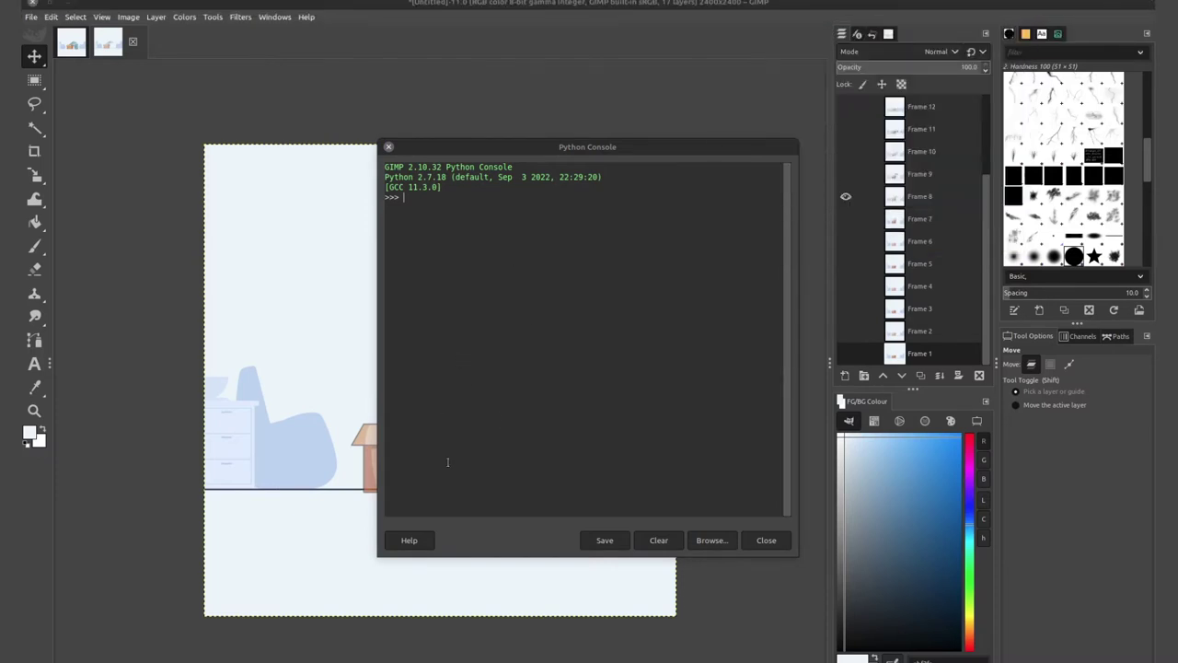
pyautogui.hotkey('ctrl', 'v')
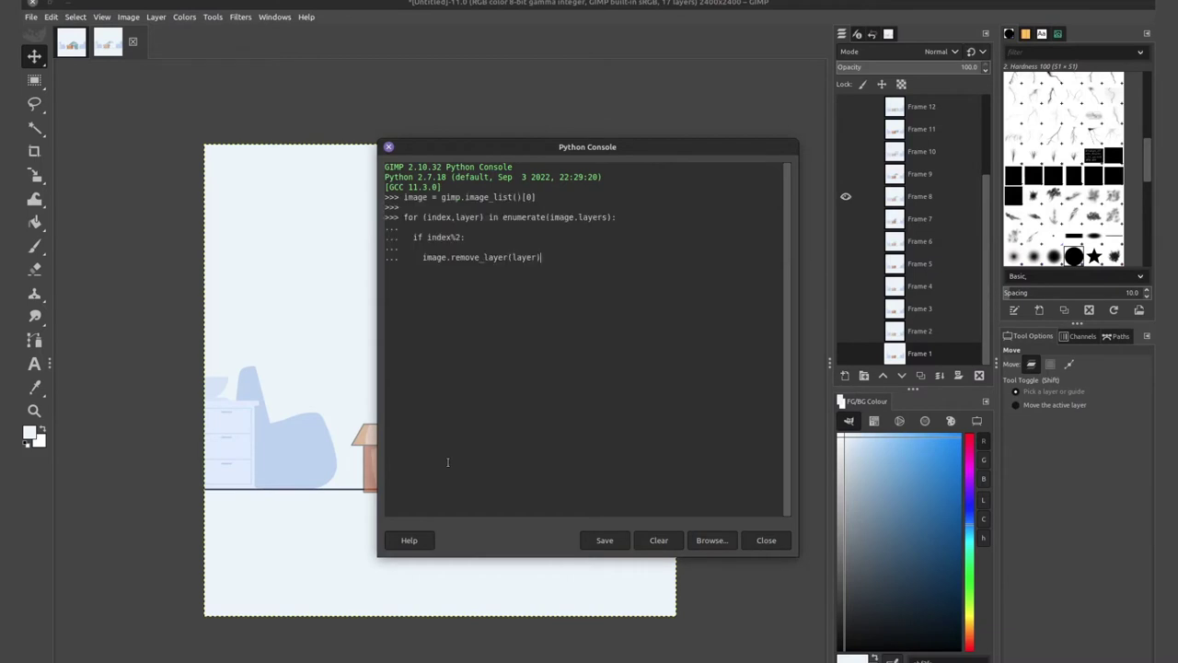
pyautogui.press('Return')
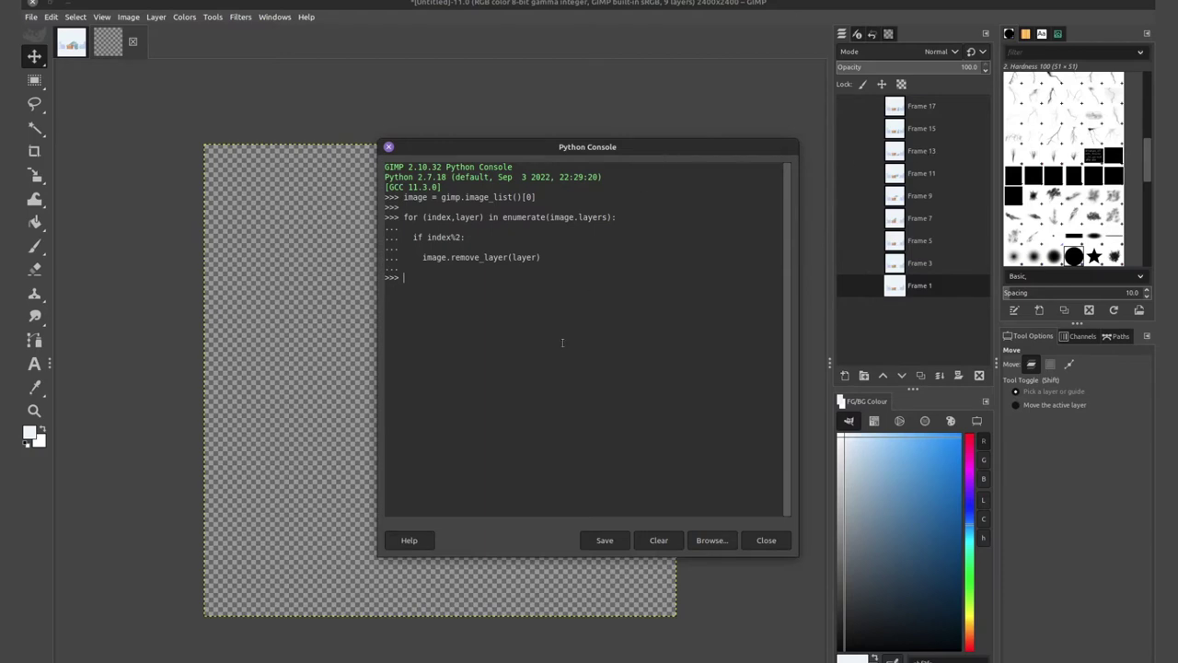
# Play back the nine-frame cat animation, close the preview, and bring up the Image > Mode choices.
pyautogui.click(243, 28)
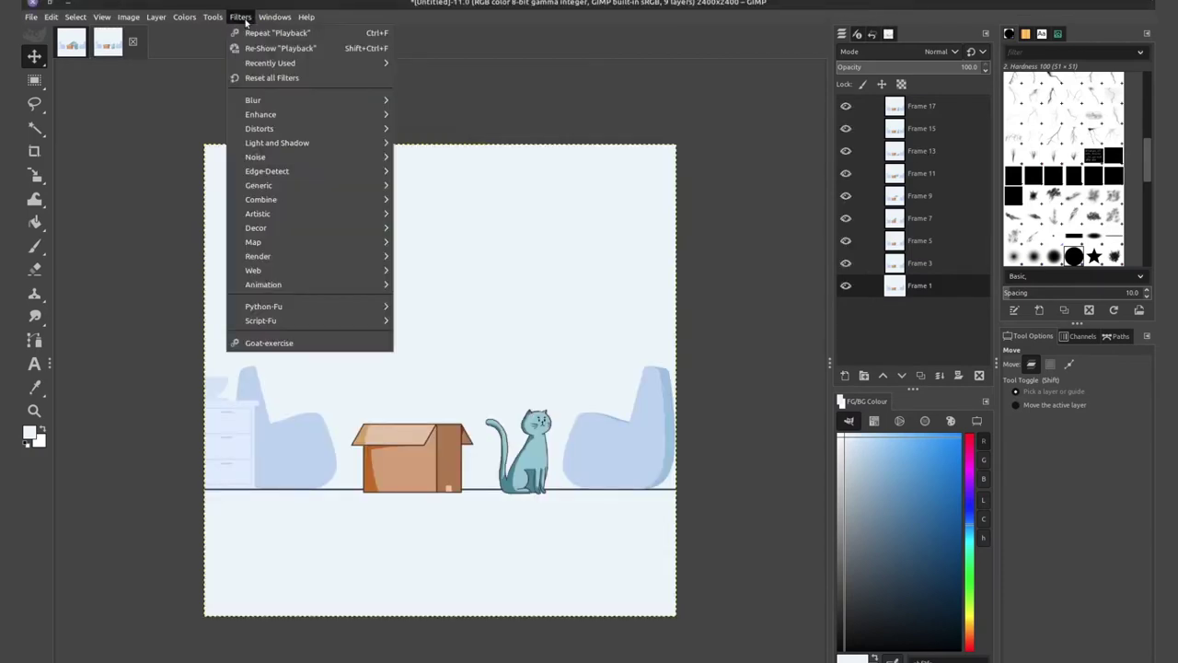
pyautogui.moveTo(289, 284)
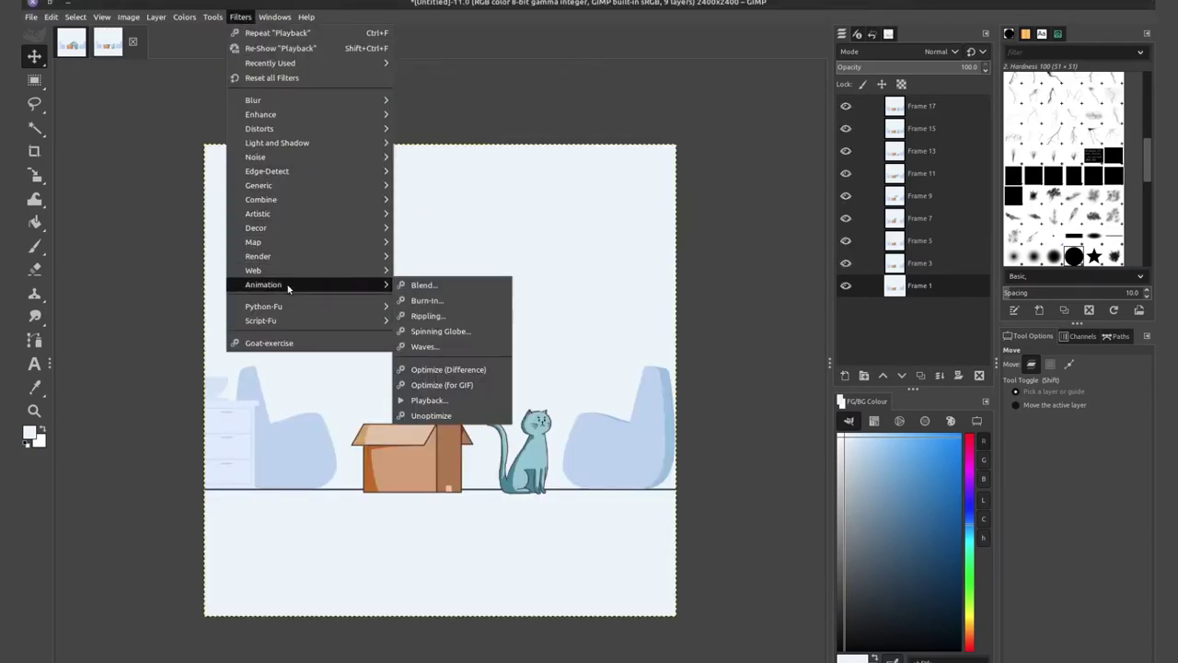
pyautogui.click(431, 401)
pyautogui.click(32, 25)
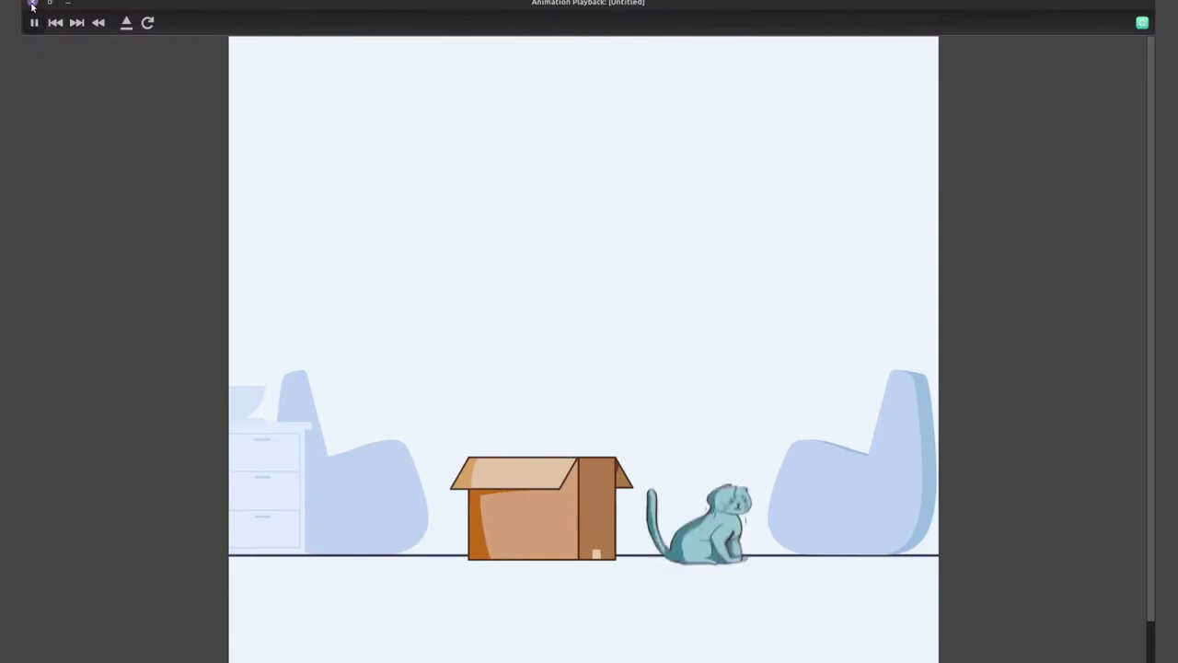
pyautogui.click(32, 3)
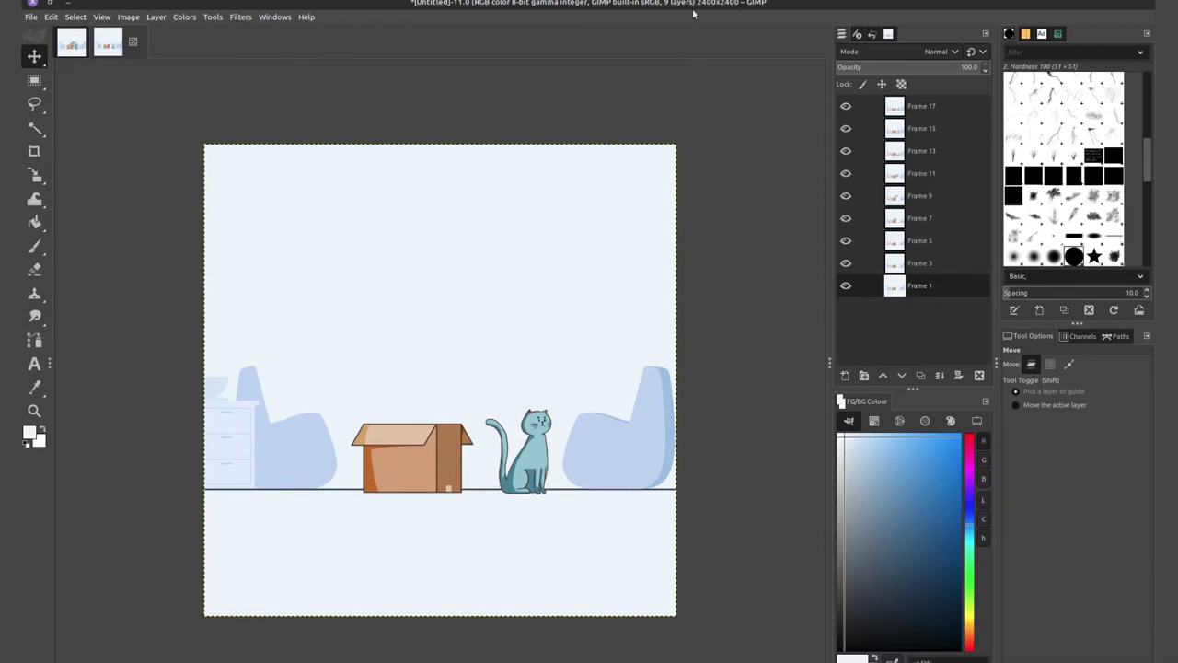
pyautogui.click(127, 17)
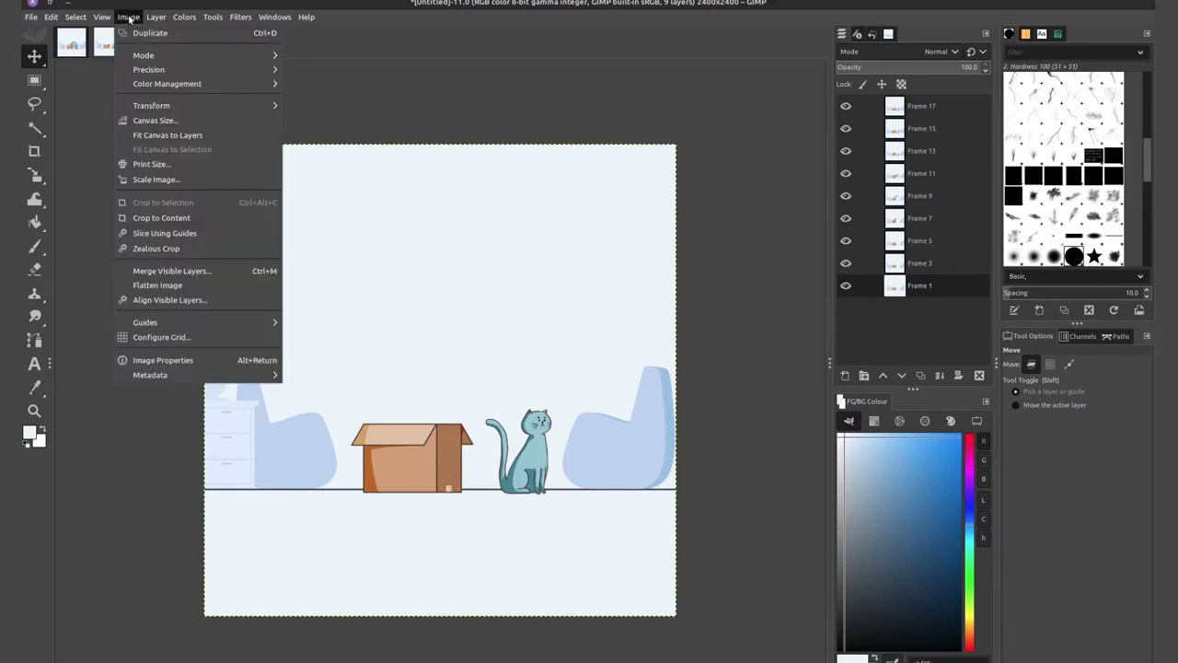
pyautogui.moveTo(165, 57)
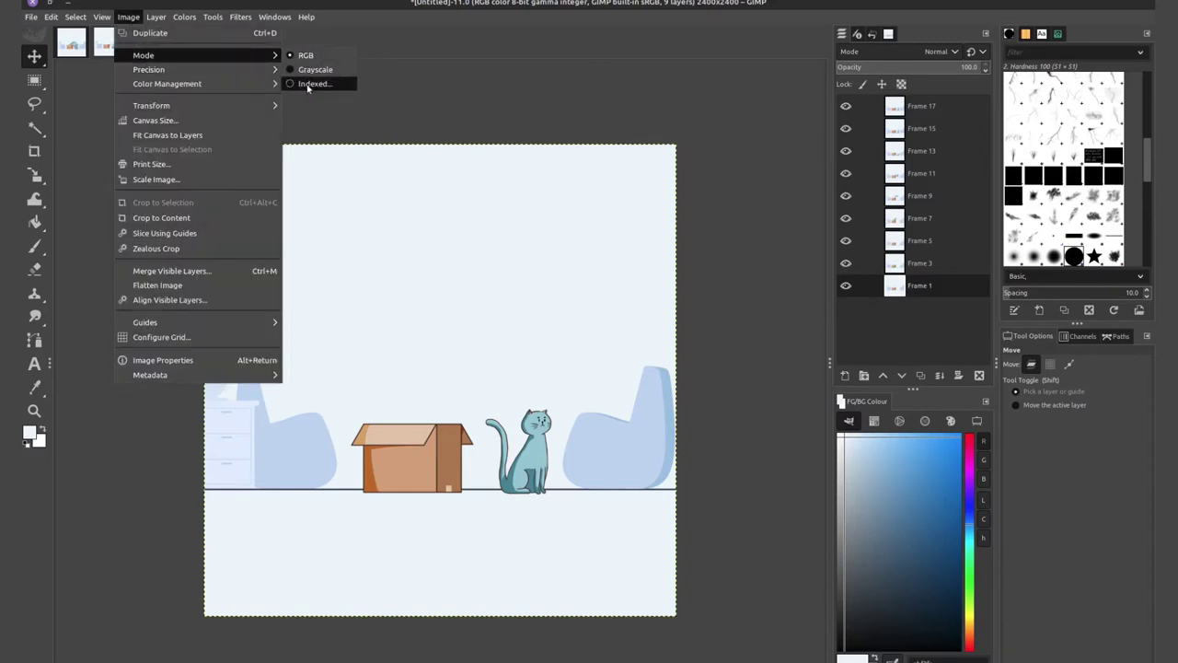
# Apply Animation > Optimize (Difference) to get a copy whose frames carry 100ms (combine) timing.
pyautogui.moveTo(243, 20)
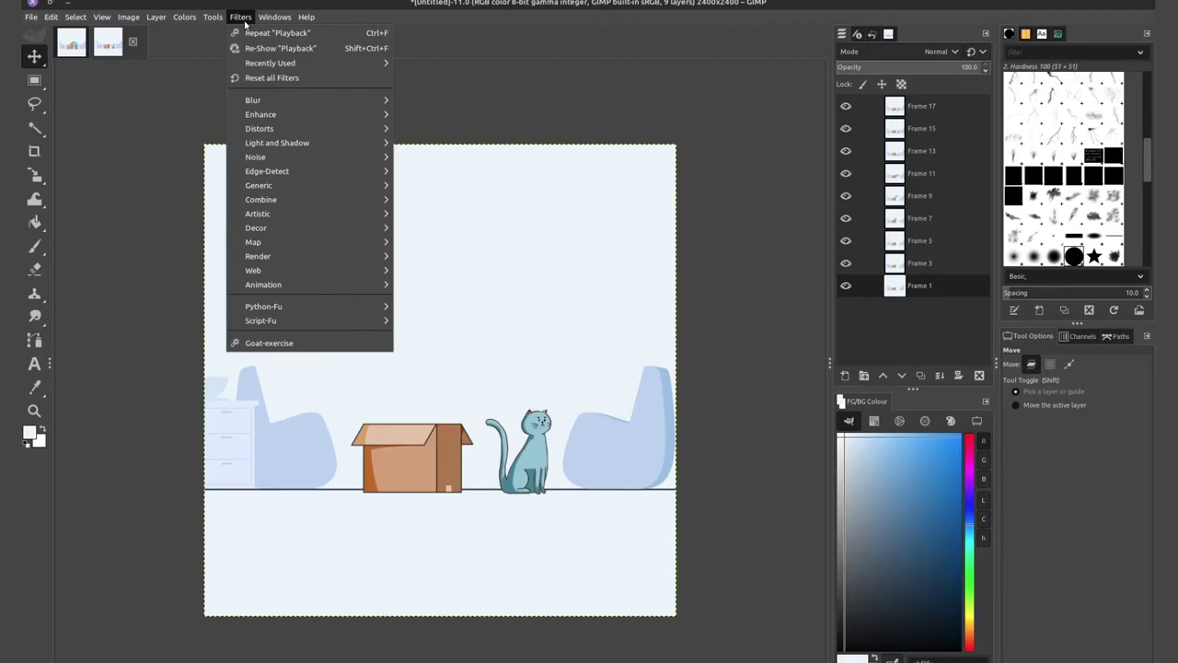
pyautogui.moveTo(287, 285)
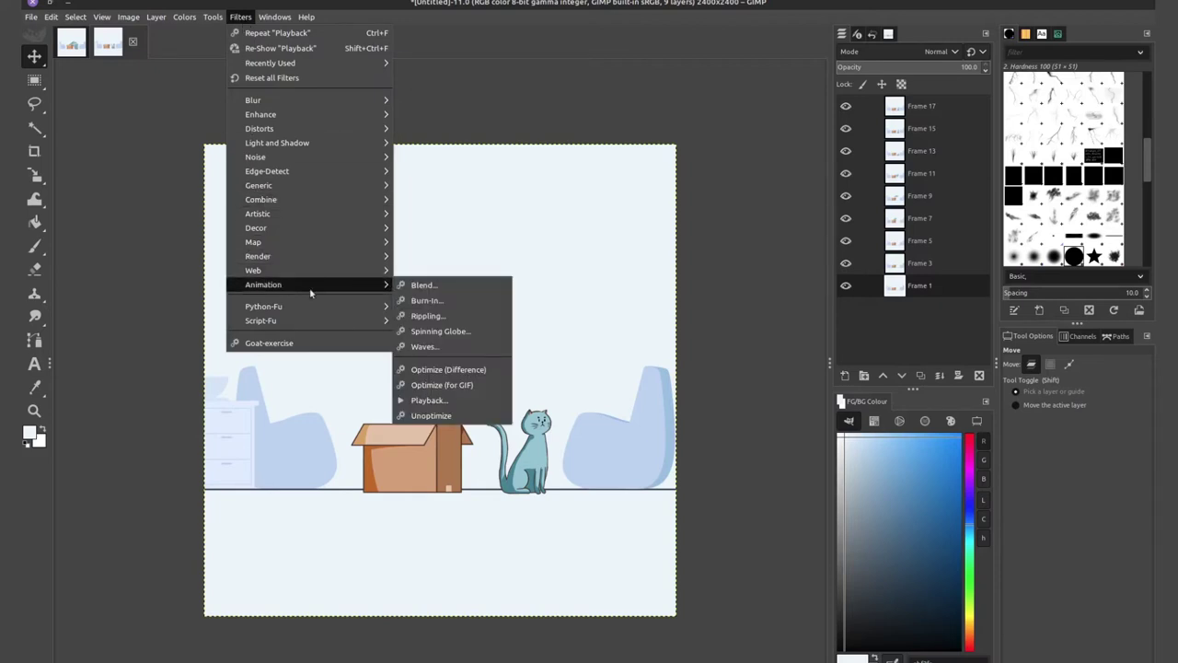
pyautogui.click(500, 371)
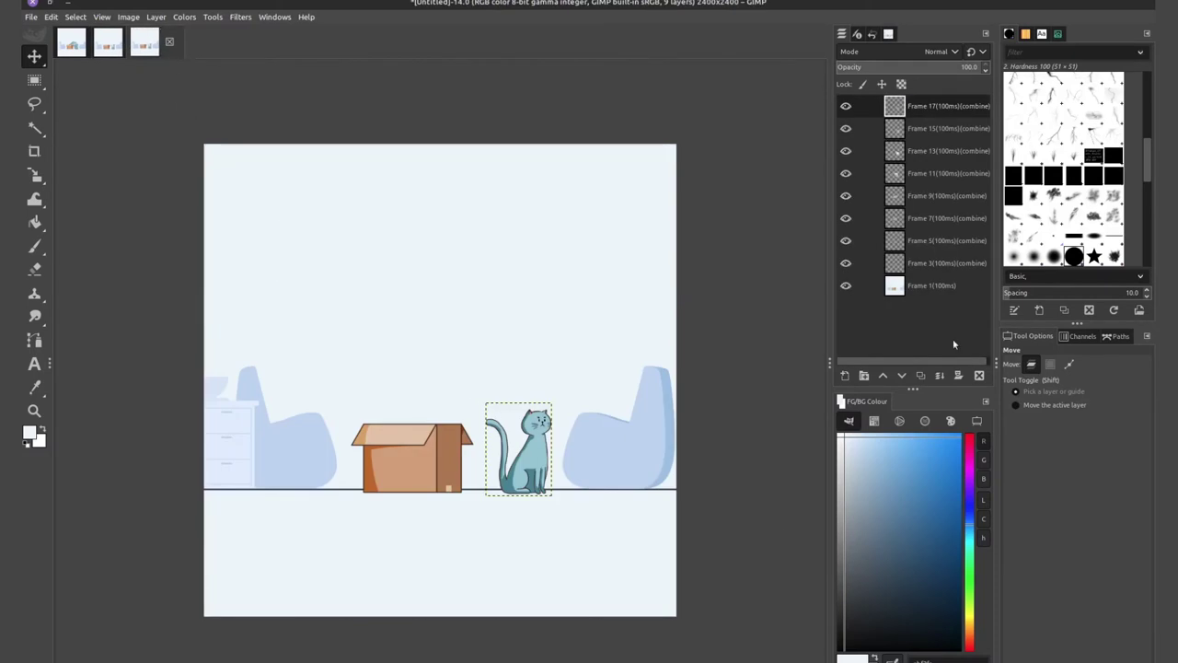
# Inspect Frame 7 on its own, then make all frames visible again.
pyautogui.keyDown('shift'); pyautogui.click(844, 173); pyautogui.keyUp('shift')
pyautogui.keyDown('shift'); pyautogui.click(844, 219); pyautogui.keyUp('shift')
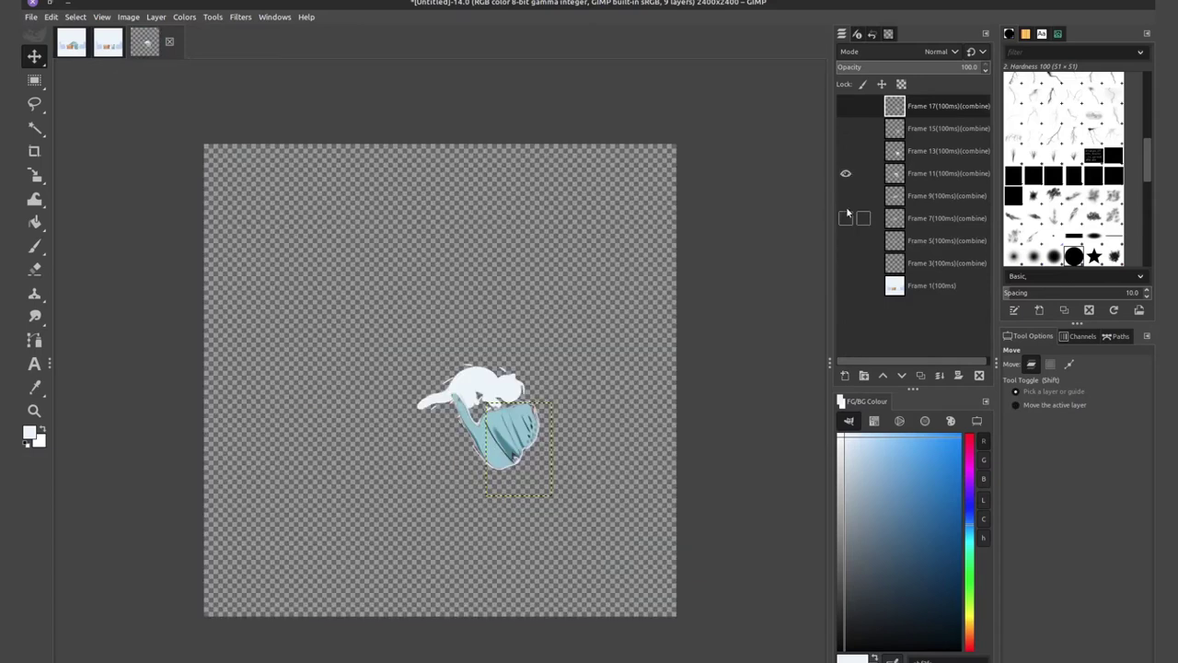
pyautogui.keyDown('shift'); pyautogui.click(845, 286); pyautogui.keyUp('shift')
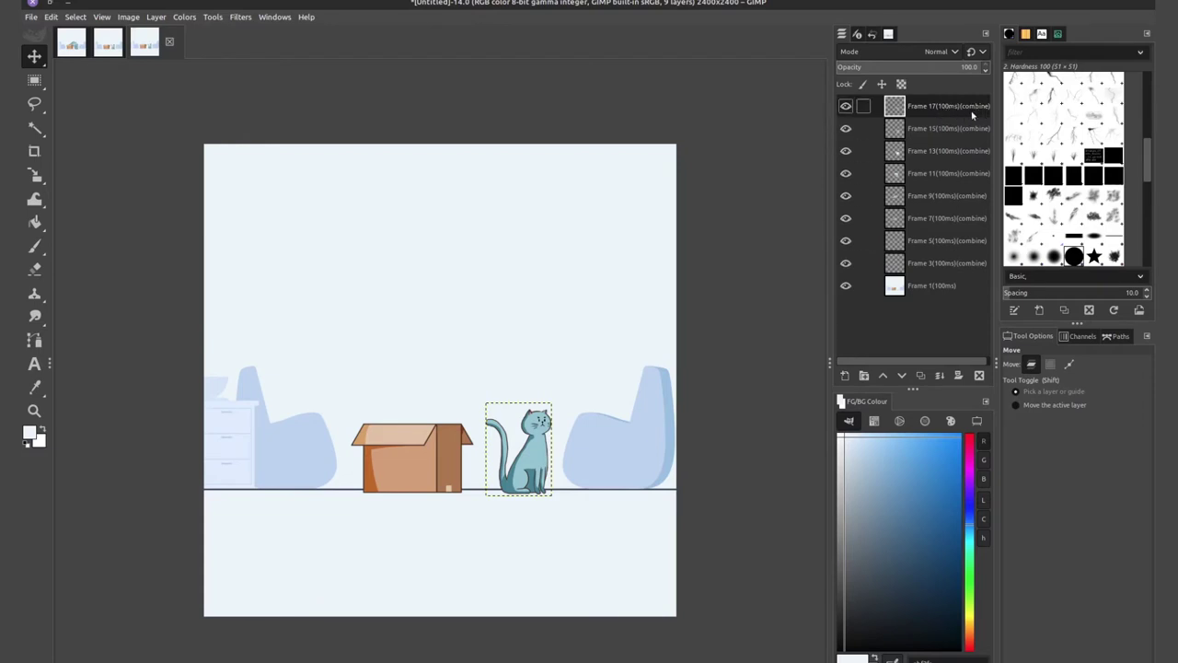
# Isolate Frame 13 and change its layer timing to 200ms.
pyautogui.keyDown('shift'); pyautogui.click(845, 175); pyautogui.keyUp('shift')
pyautogui.keyDown('shift'); pyautogui.click(847, 154); pyautogui.keyUp('shift')
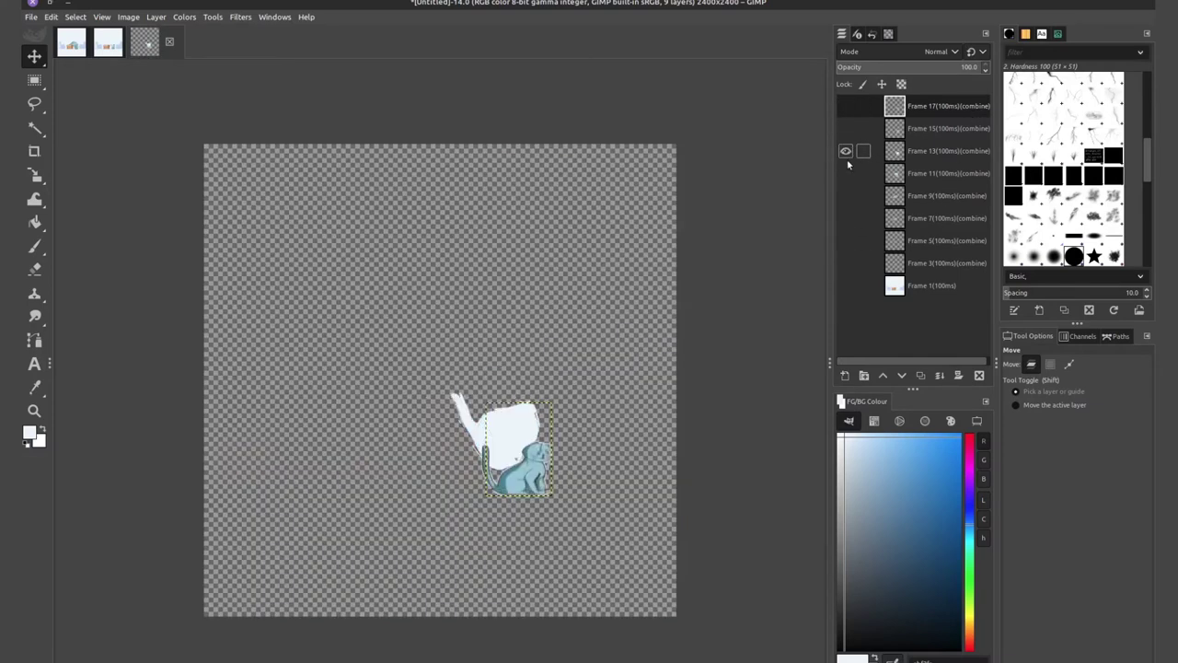
pyautogui.doubleClick(949, 152)
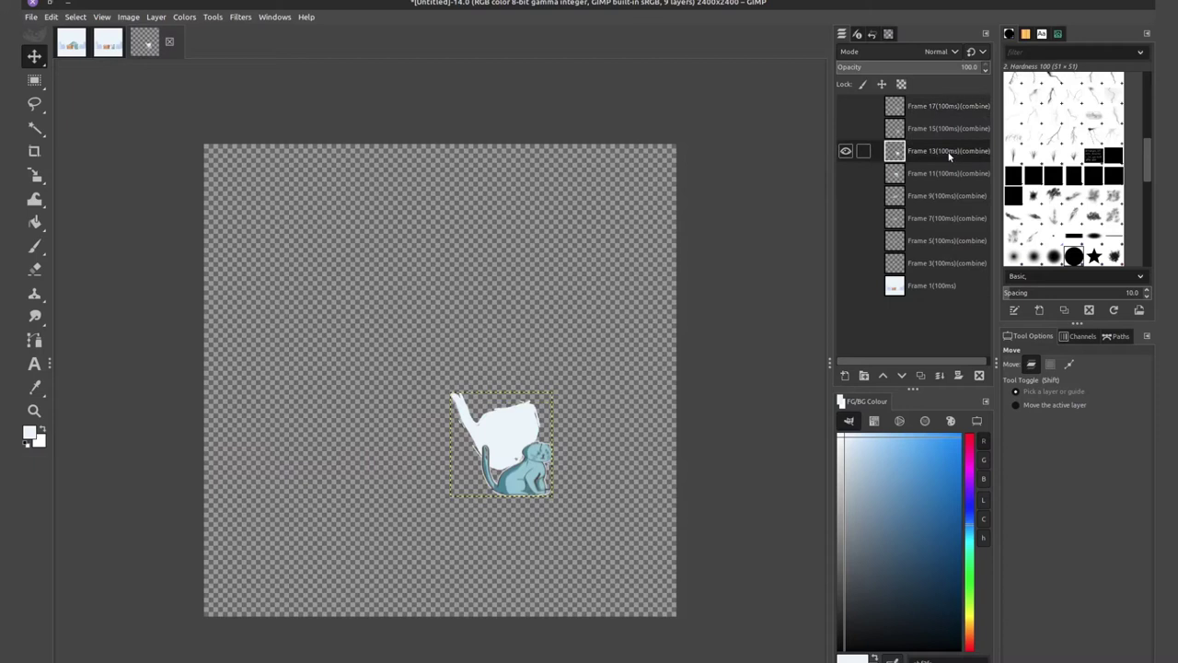
pyautogui.click(944, 151)
pyautogui.press('BackSpace')
pyautogui.write('2')
pyautogui.press('Return')
# Set Frame 1 and Frame 17 timings to 500ms and make all nine layers visible again.
pyautogui.doubleClick(934, 286)
pyautogui.click(936, 285)
pyautogui.press('BackSpace')
pyautogui.write('5')
pyautogui.press('Return')
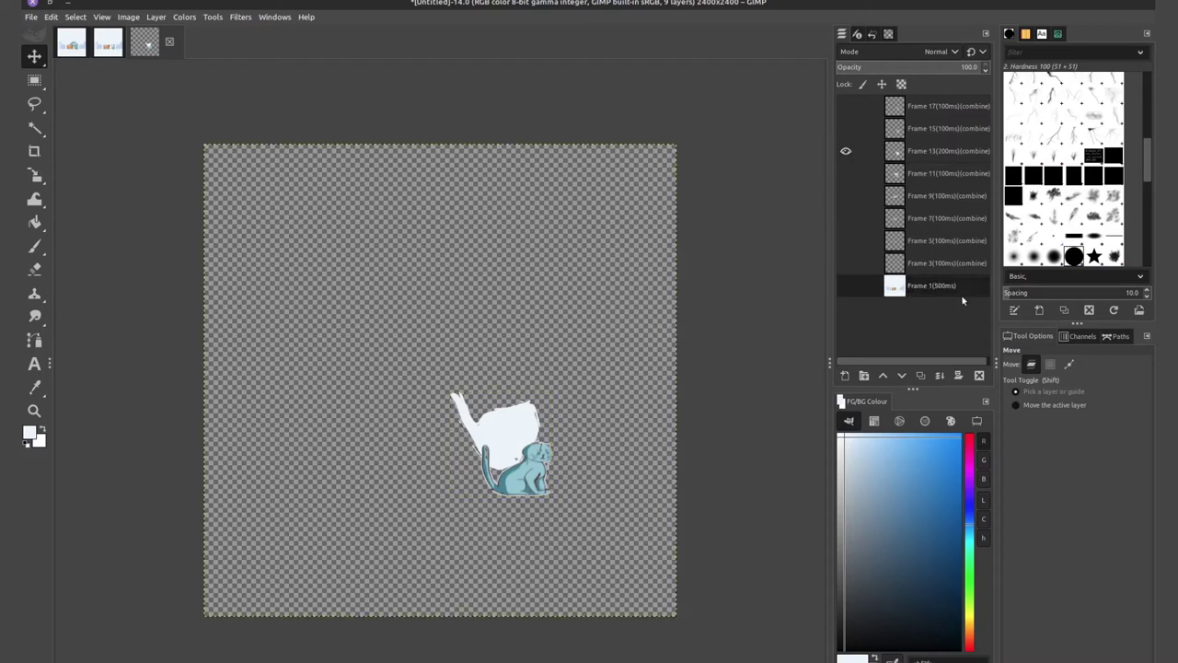
pyautogui.doubleClick(934, 106)
pyautogui.click(941, 105)
pyautogui.press('BackSpace')
pyautogui.write('5')
pyautogui.press('Return')
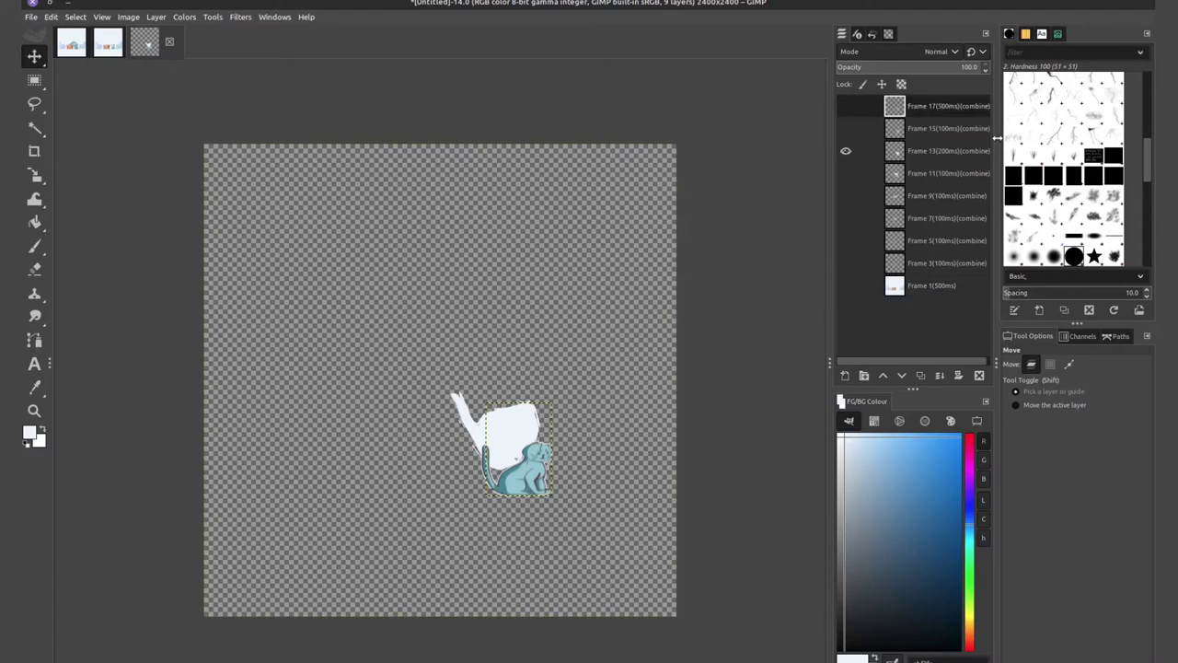
pyautogui.keyDown('shift'); pyautogui.click(846, 285); pyautogui.keyUp('shift')
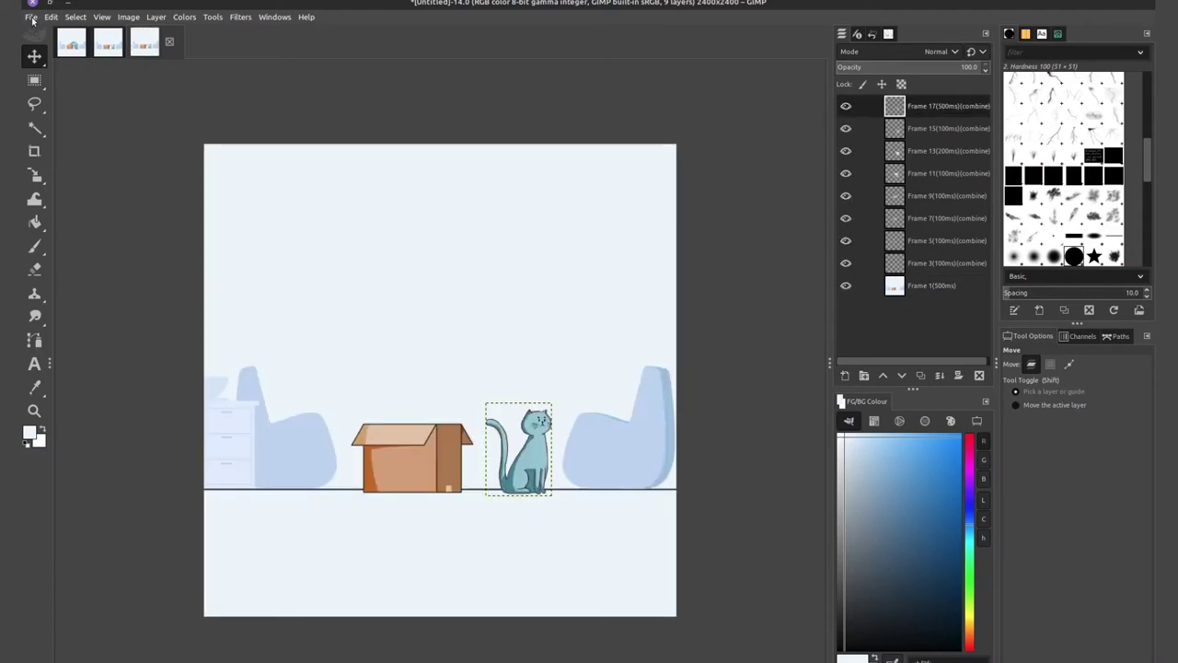
# Start Export As in the CatJump_AnimatedGiff folder, renaming the 05 GIF to 06_catJump_animation_demo.gif.
pyautogui.click(31, 16)
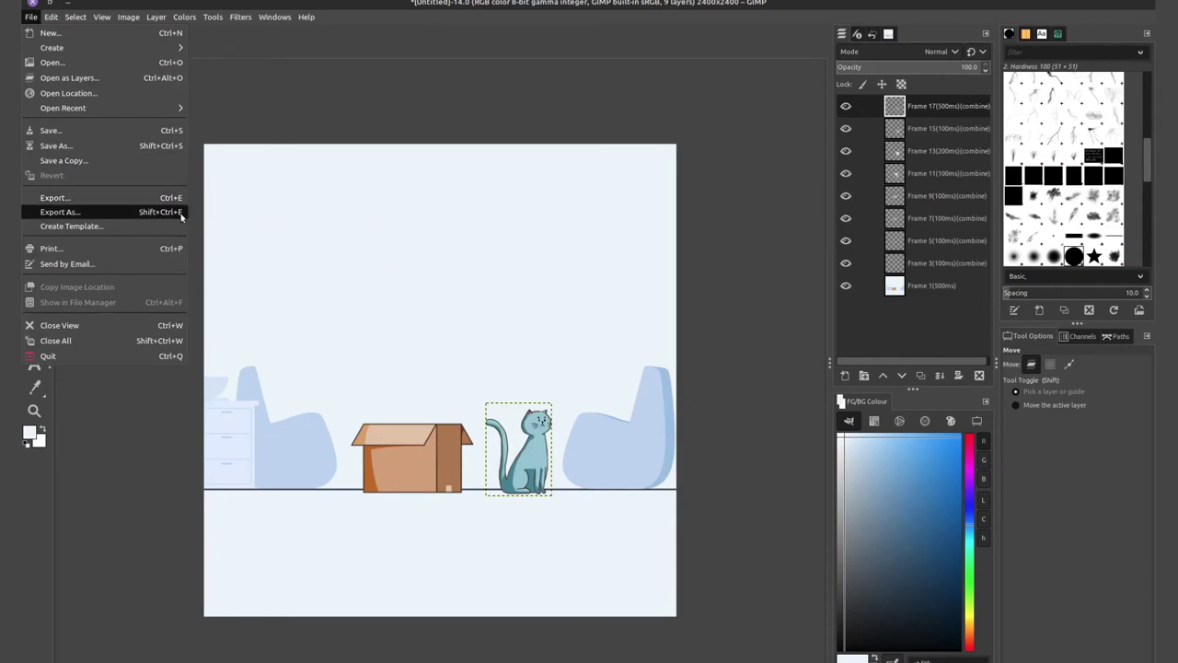
pyautogui.click(142, 215)
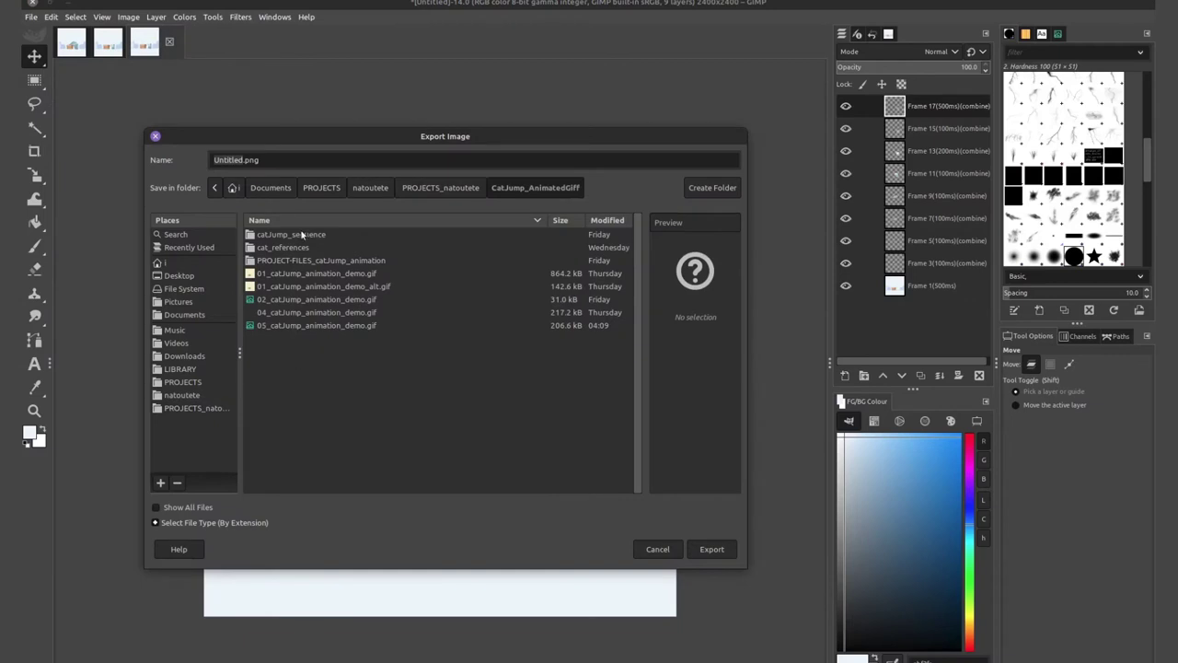
pyautogui.doubleClick(302, 234)
pyautogui.doubleClick(313, 235)
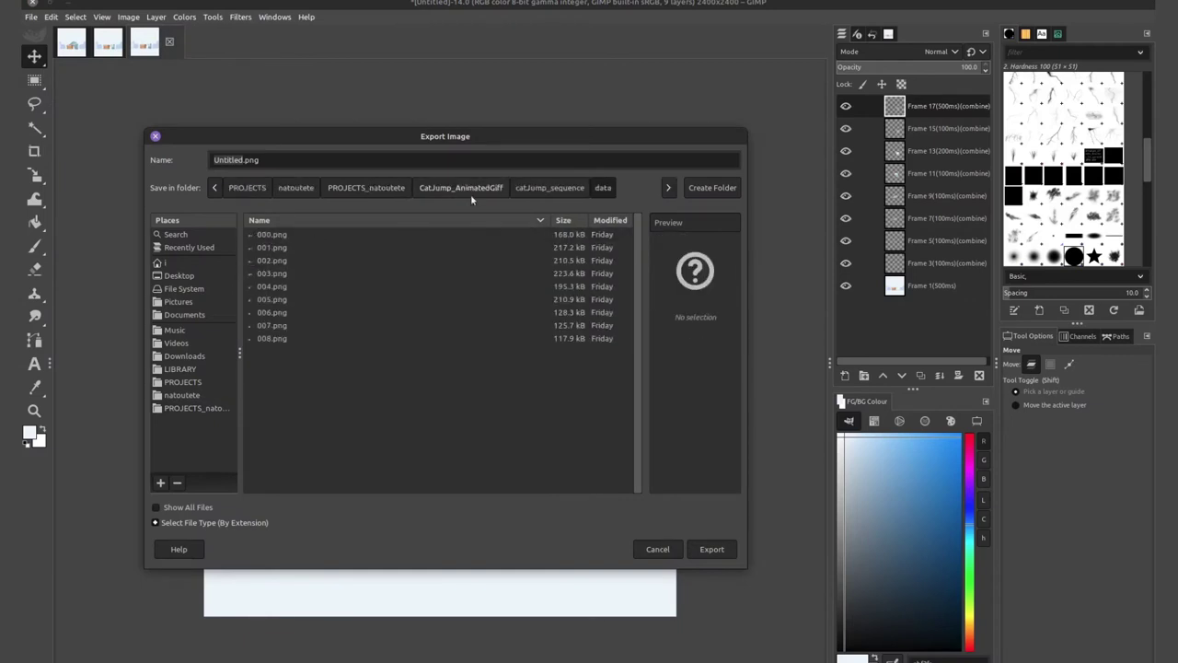
pyautogui.click(545, 188)
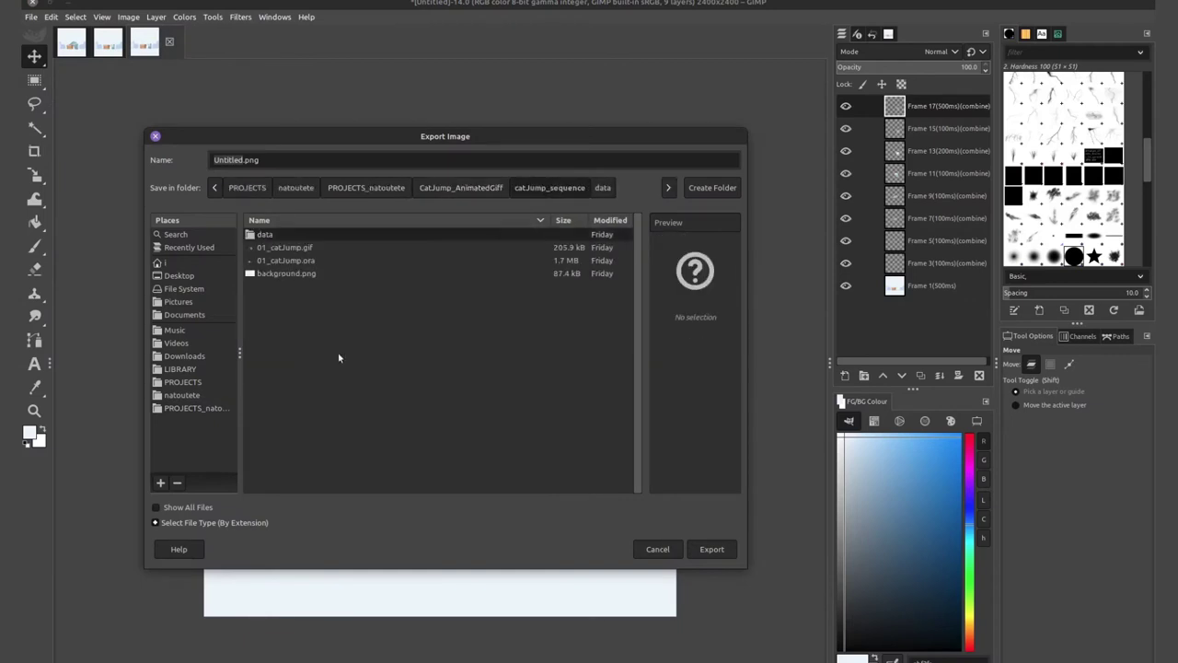
pyautogui.click(488, 188)
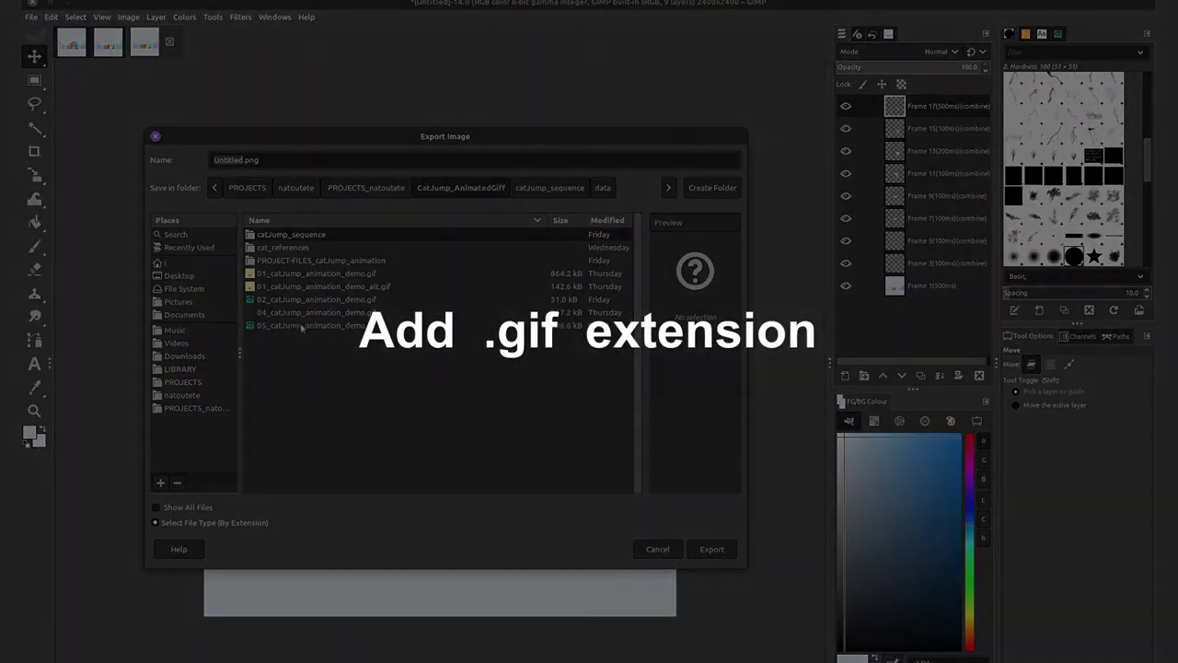
pyautogui.click(304, 326)
pyautogui.click(225, 160)
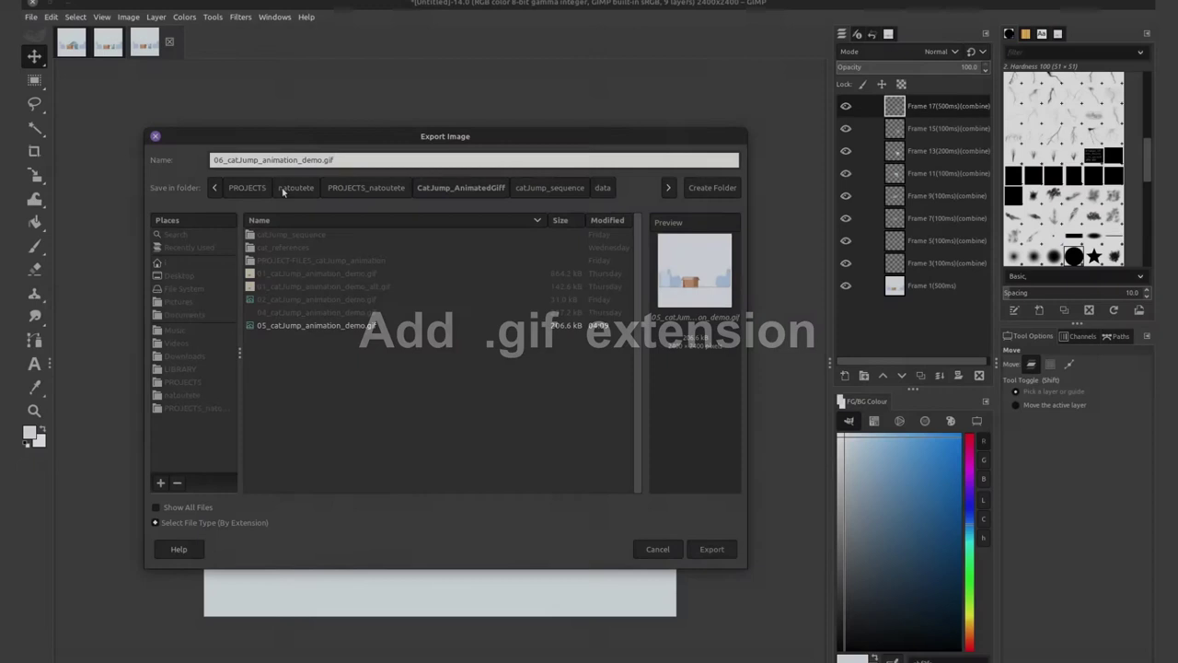
# Export as an animation, looping forever with 100 ms delay and frame disposal left unchanged.
pyautogui.press('Return')
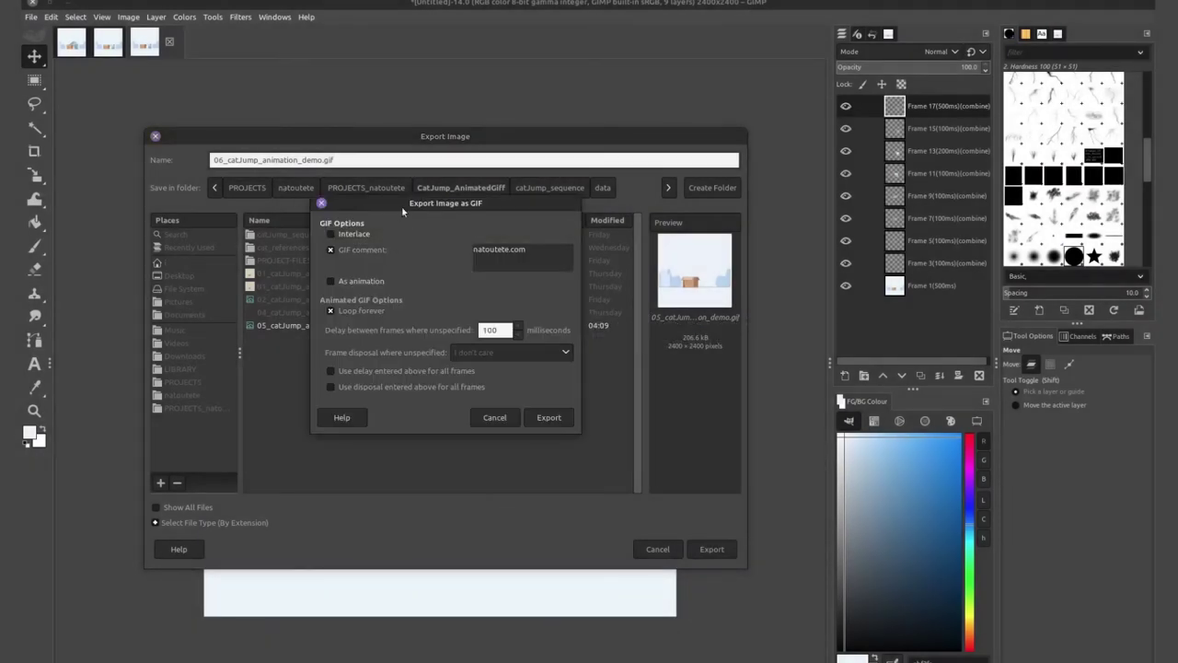
pyautogui.moveTo(449, 209); pyautogui.dragTo(453, 225)
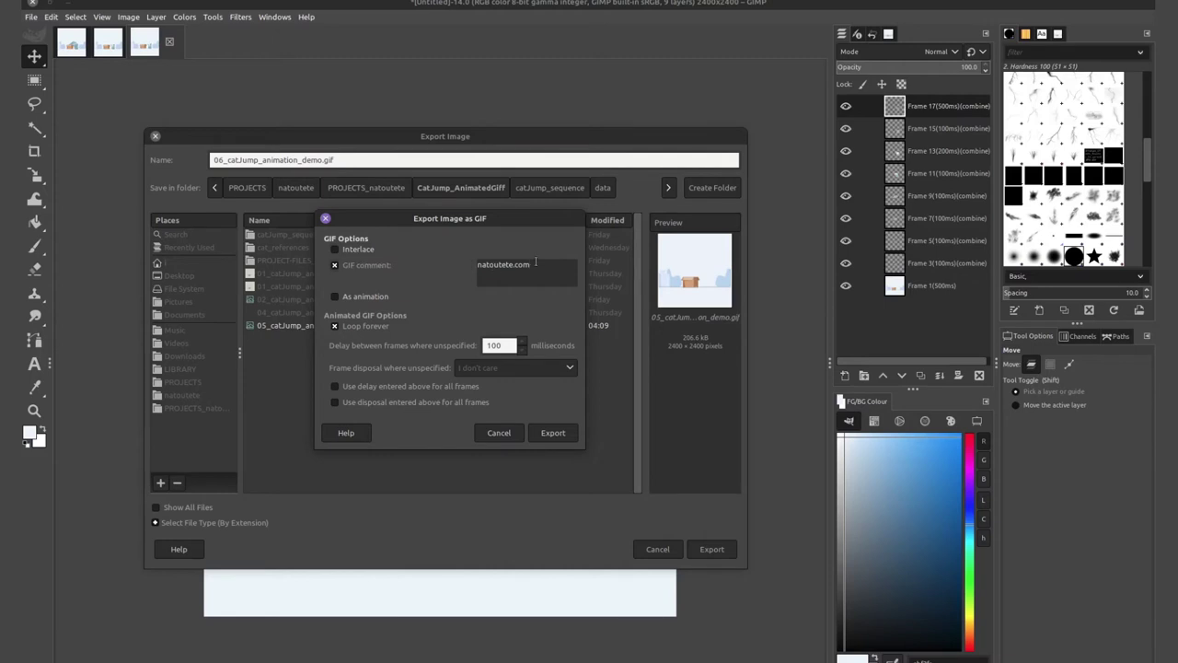
pyautogui.click(335, 296)
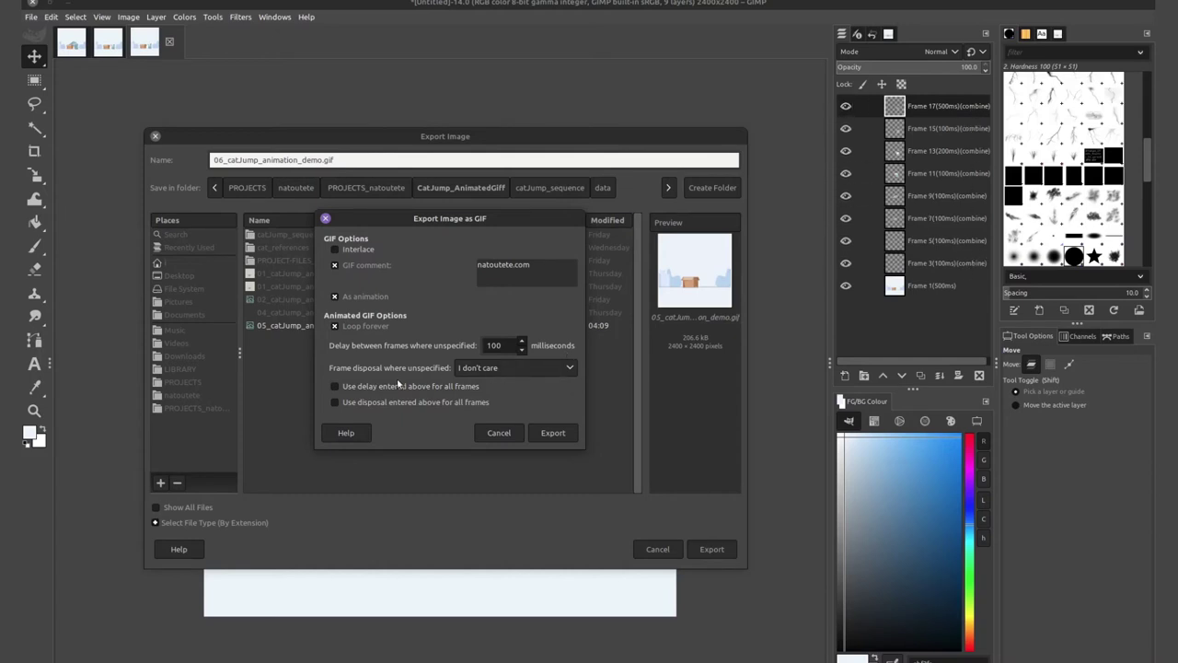
pyautogui.click(499, 368)
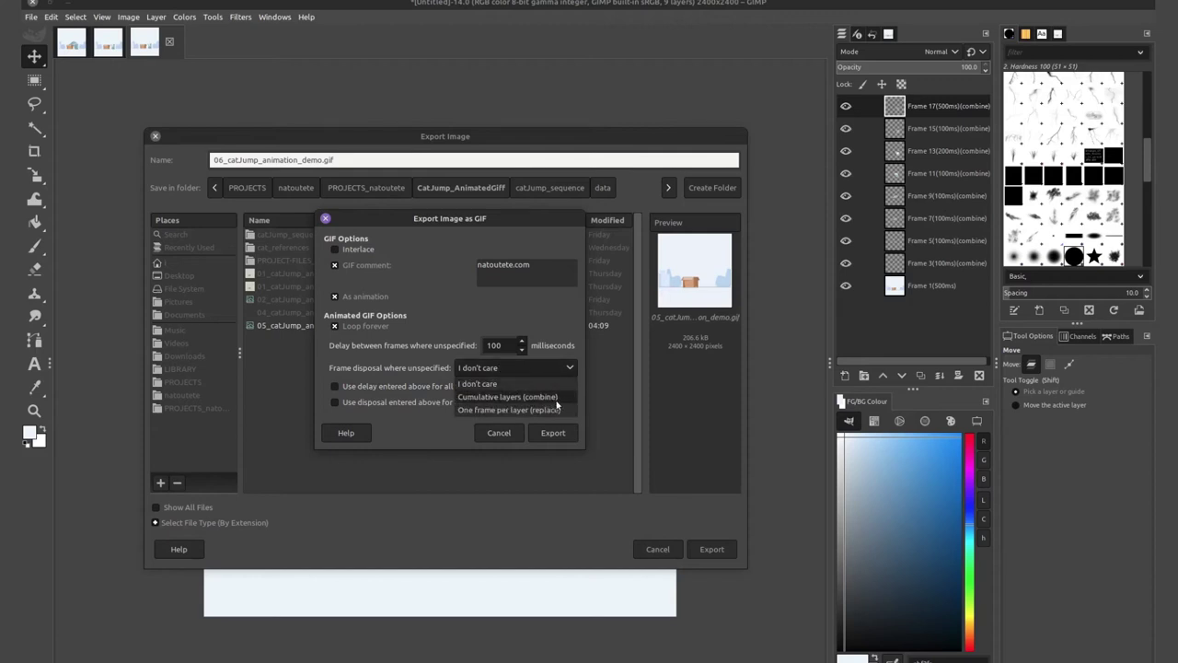
pyautogui.click(354, 406)
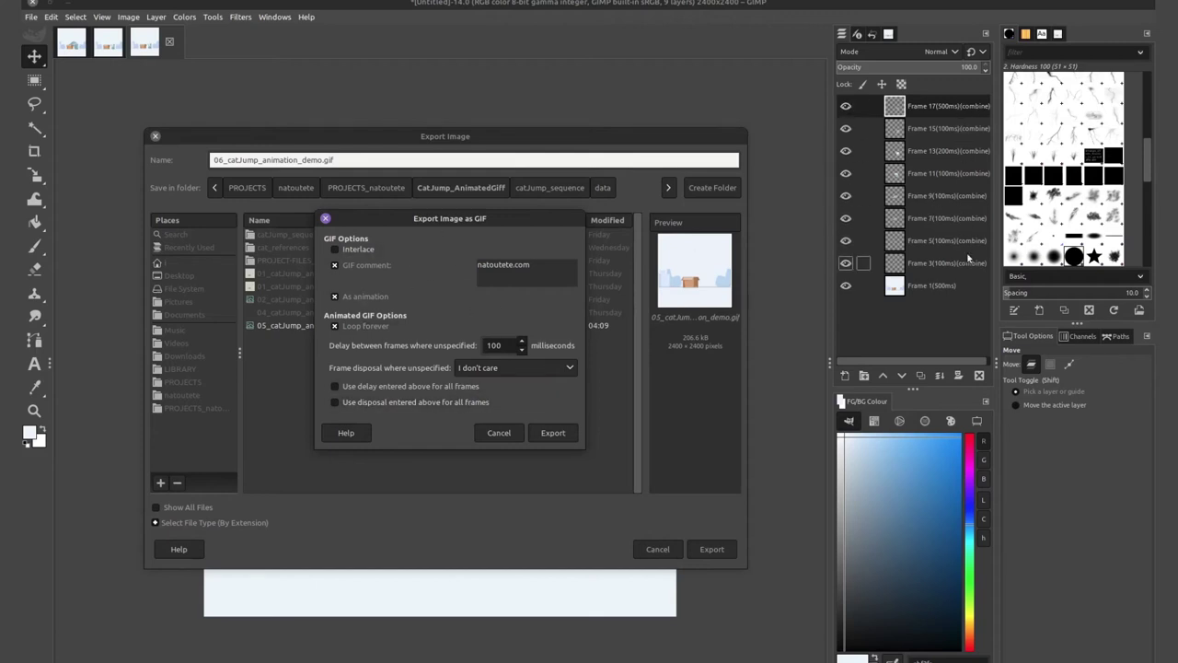
pyautogui.click(557, 432)
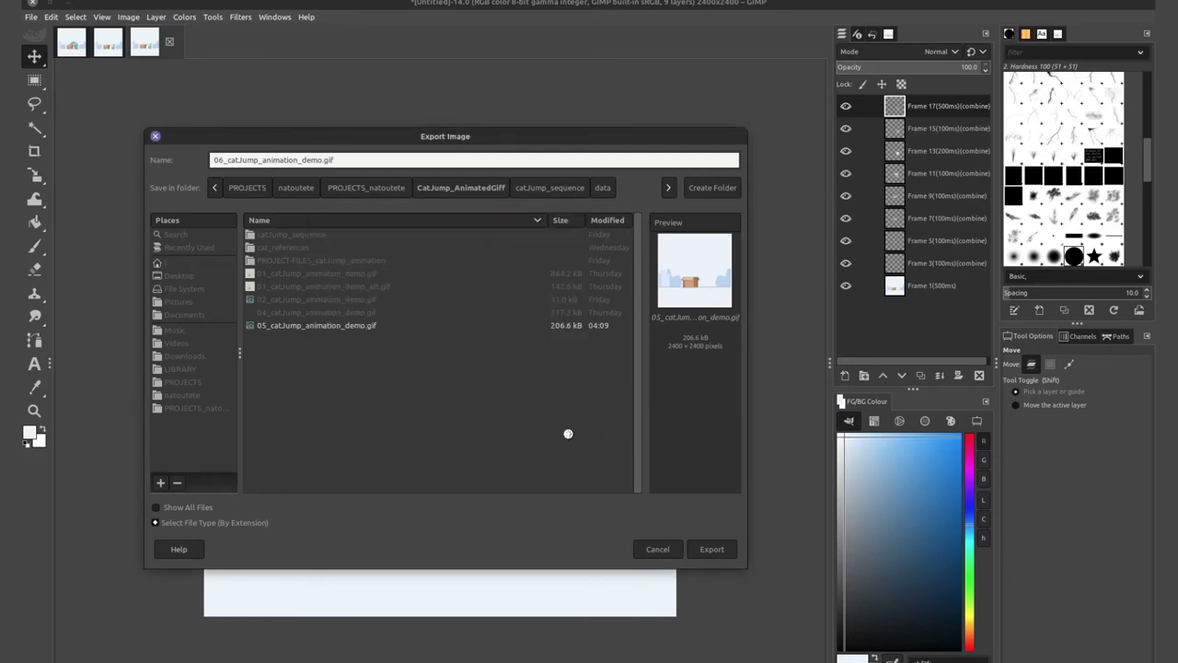
# In Nemo, open 06_catJump_animation_demo.gif from CatJump_AnimatedGiff in the image viewer.
pyautogui.hotkey('alt', 'Tab')
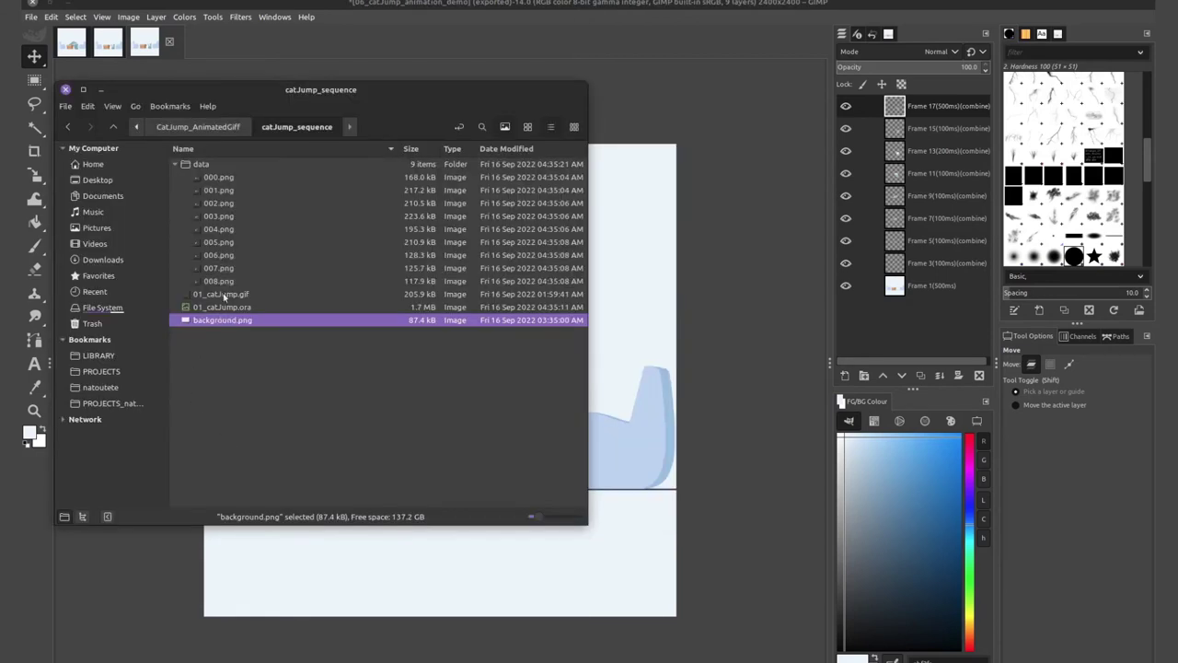
pyautogui.click(198, 126)
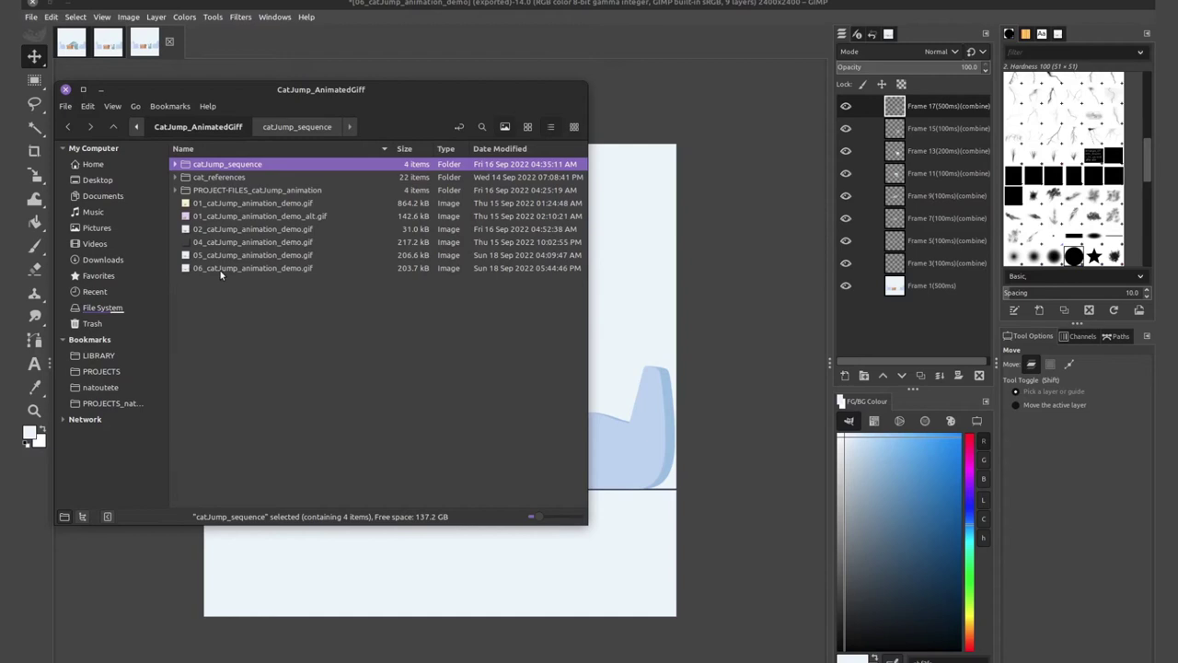
pyautogui.click(221, 269)
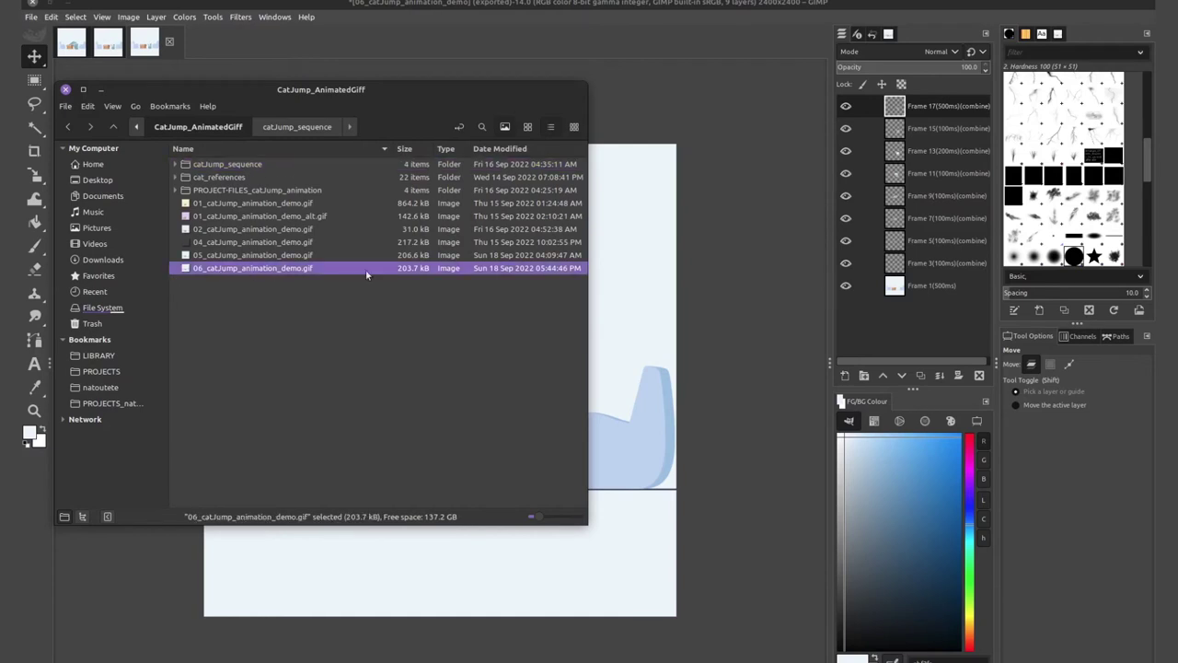
pyautogui.doubleClick(317, 274)
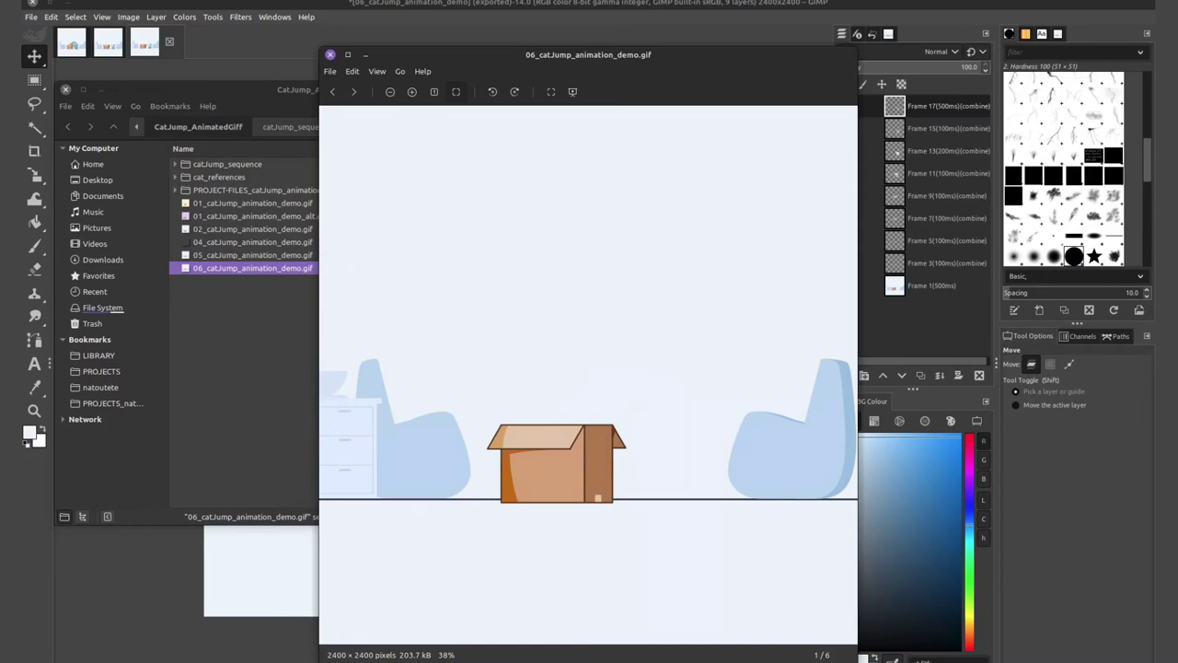
# Close the Xviewer animation preview and bring GIMP back to the front.
pyautogui.click(329, 54)
pyautogui.click(460, 2)
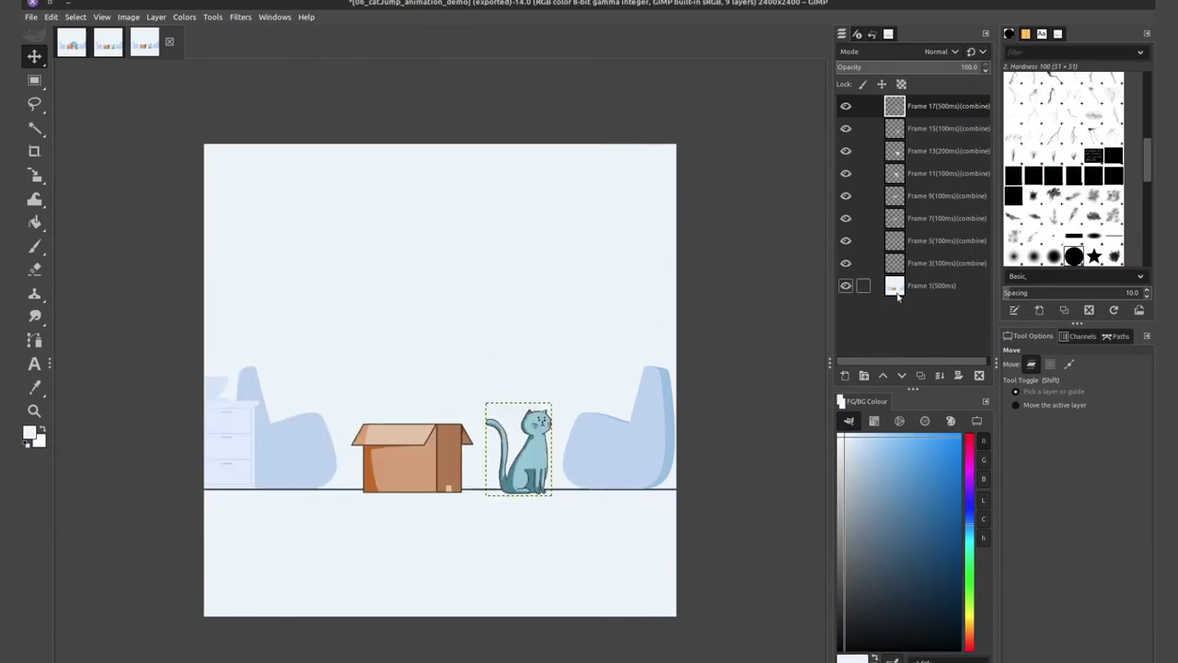
# With Frame 1 active, resize the canvas to 2027 × 2027 px at offsets −310, −186.
pyautogui.click(564, 273)
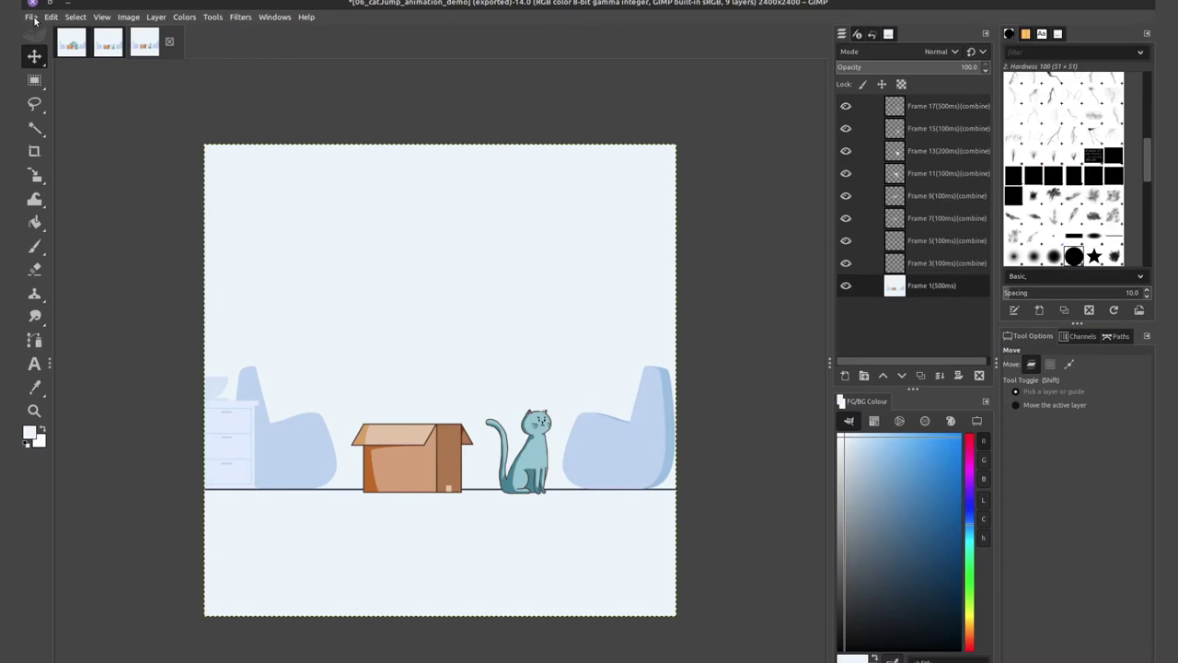
pyautogui.click(130, 17)
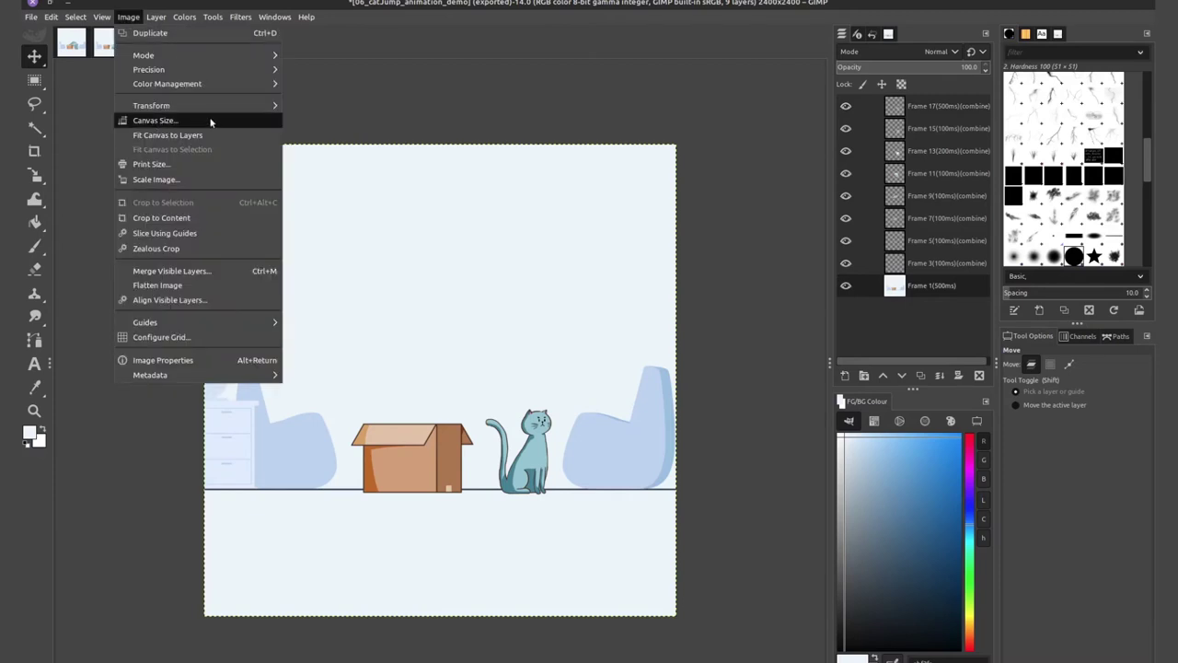
pyautogui.click(154, 121)
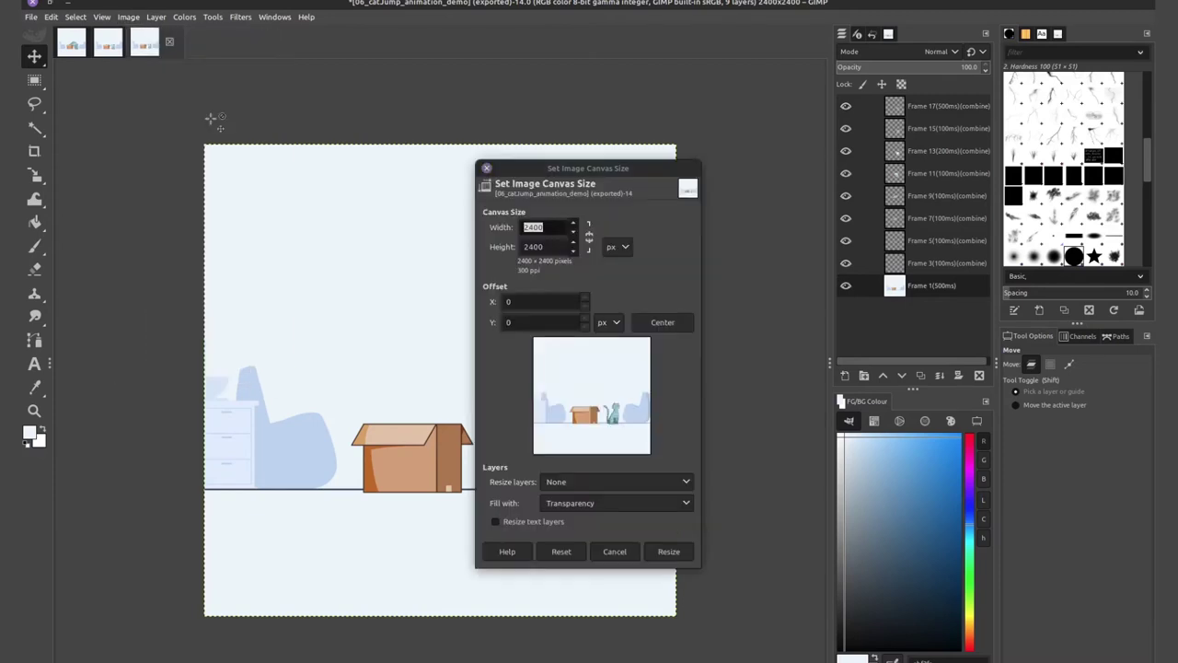
pyautogui.click(589, 236)
pyautogui.click(574, 231)
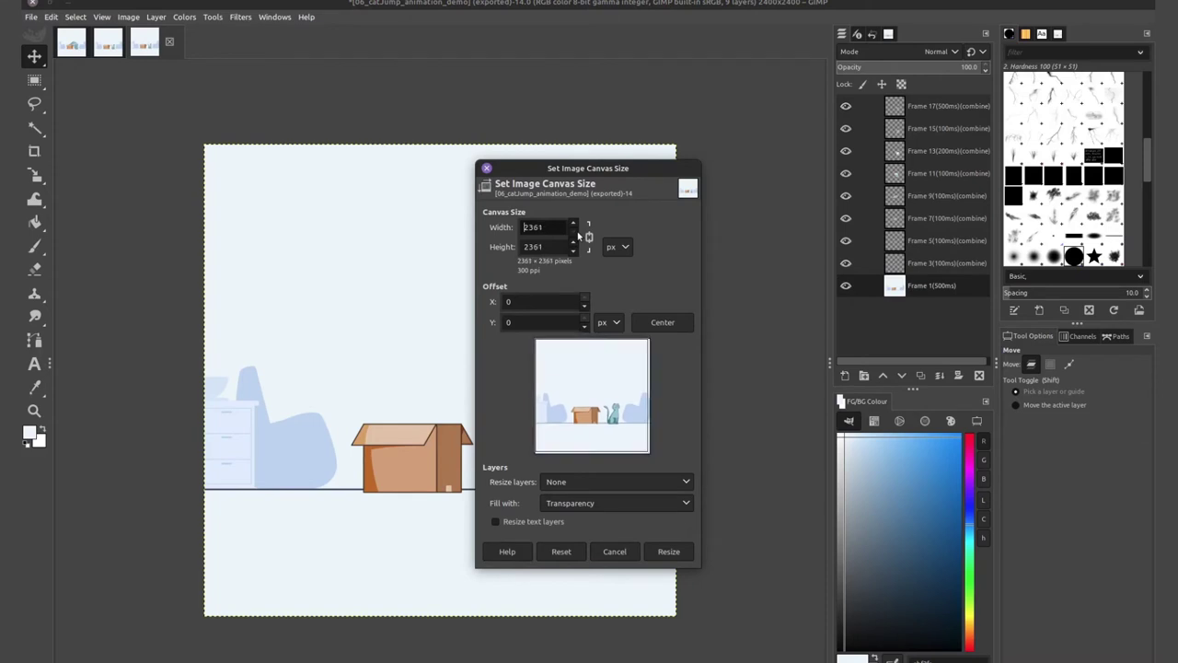
pyautogui.moveTo(577, 232); pyautogui.dragTo(577, 232)
pyautogui.click(673, 324)
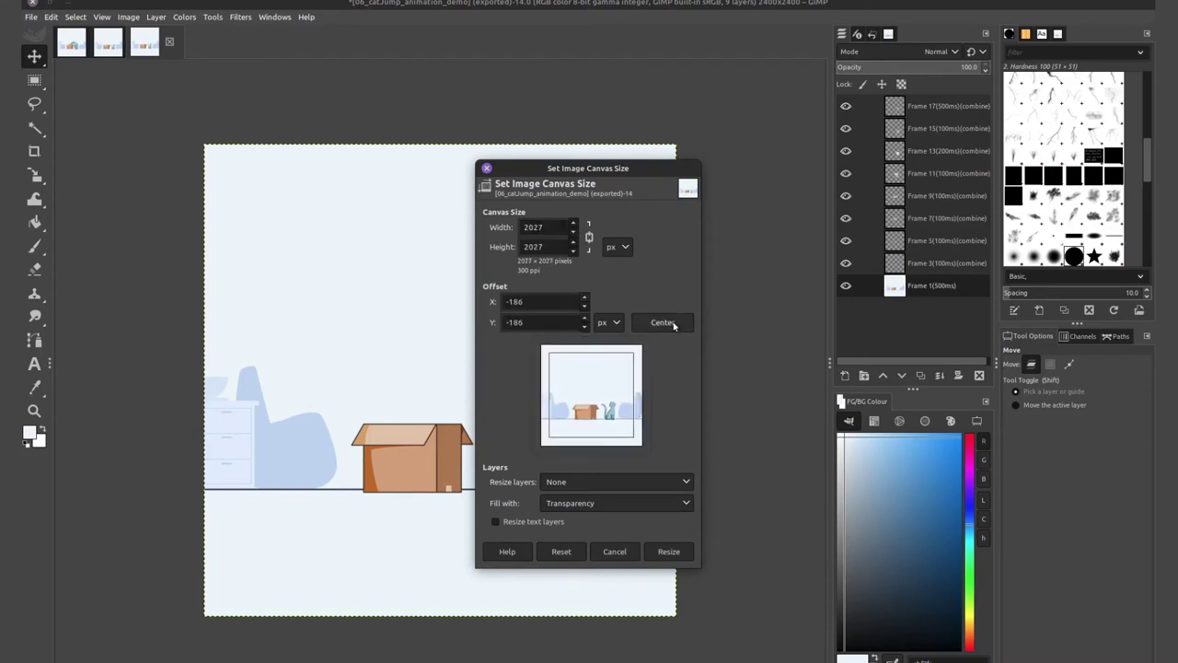
pyautogui.moveTo(615, 397); pyautogui.dragTo(598, 405)
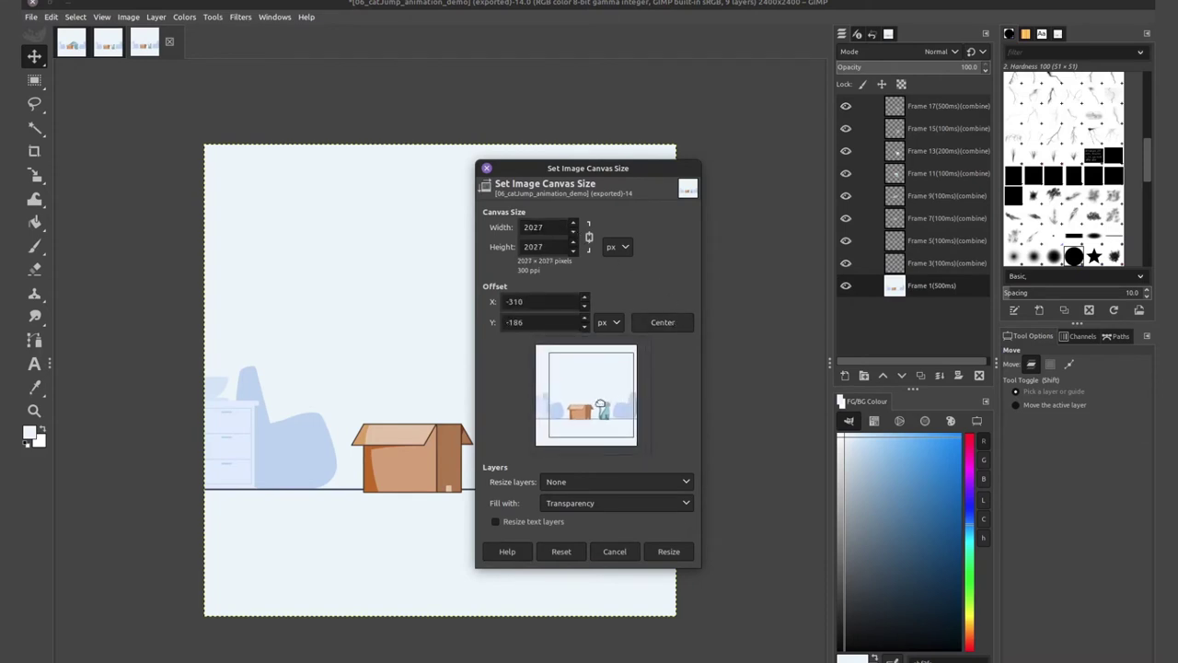
pyautogui.click(655, 553)
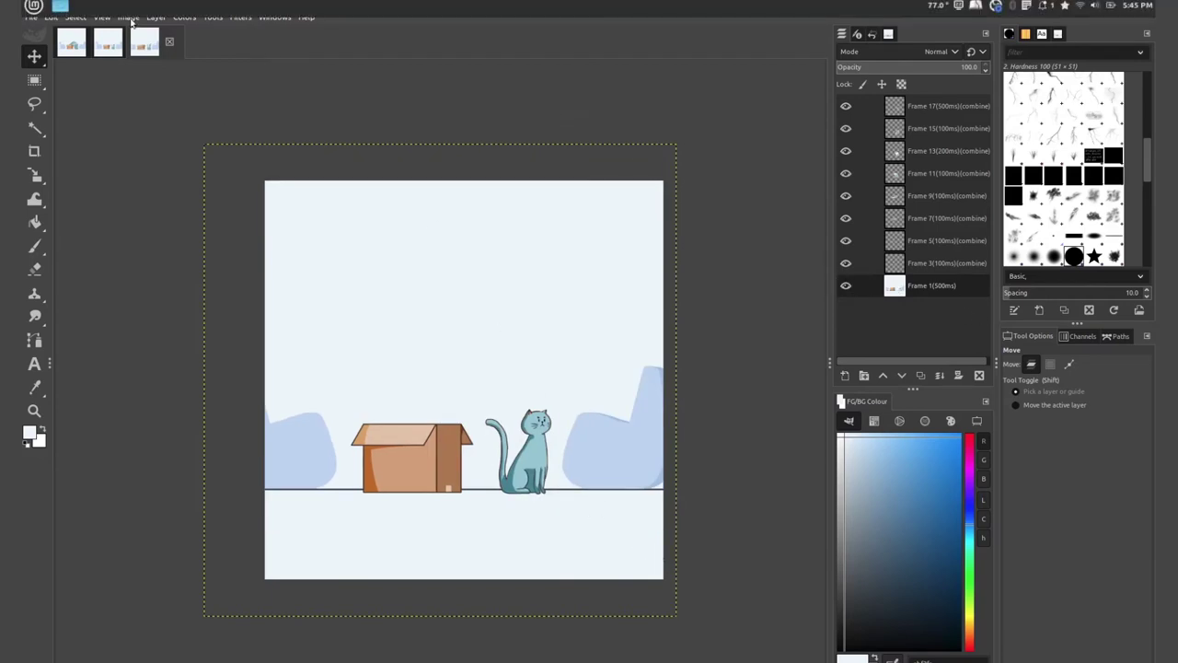
# Scale the image to 1600 × 1600 pixels with 150 ppi resolution.
pyautogui.click(128, 17)
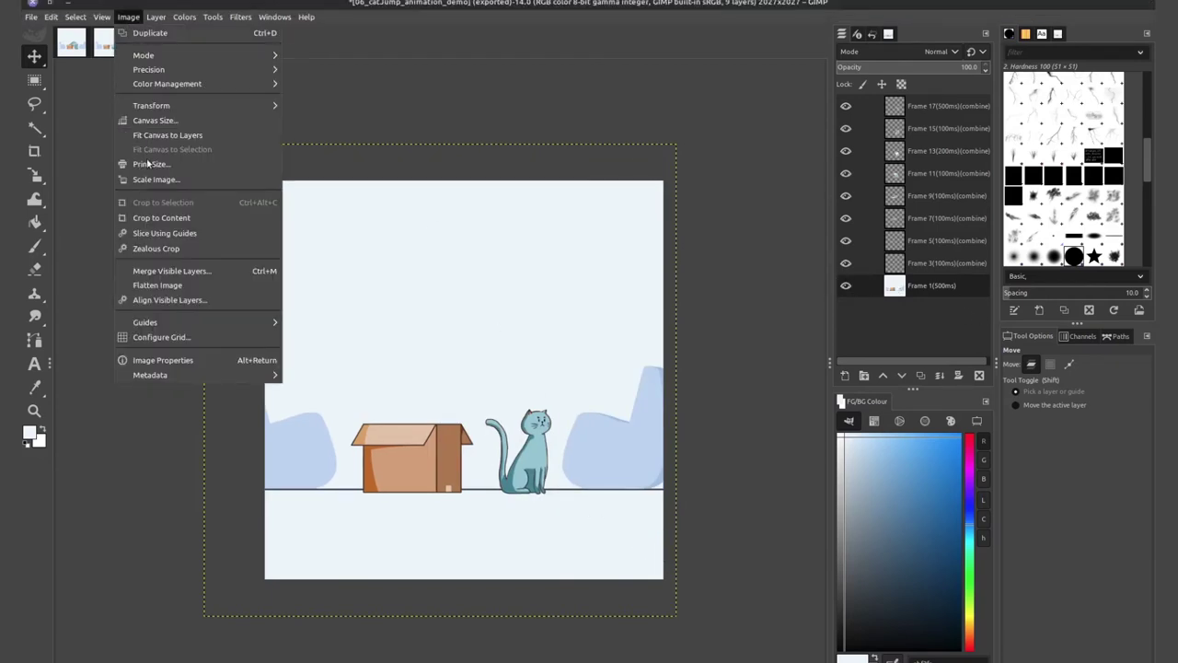
pyautogui.click(209, 179)
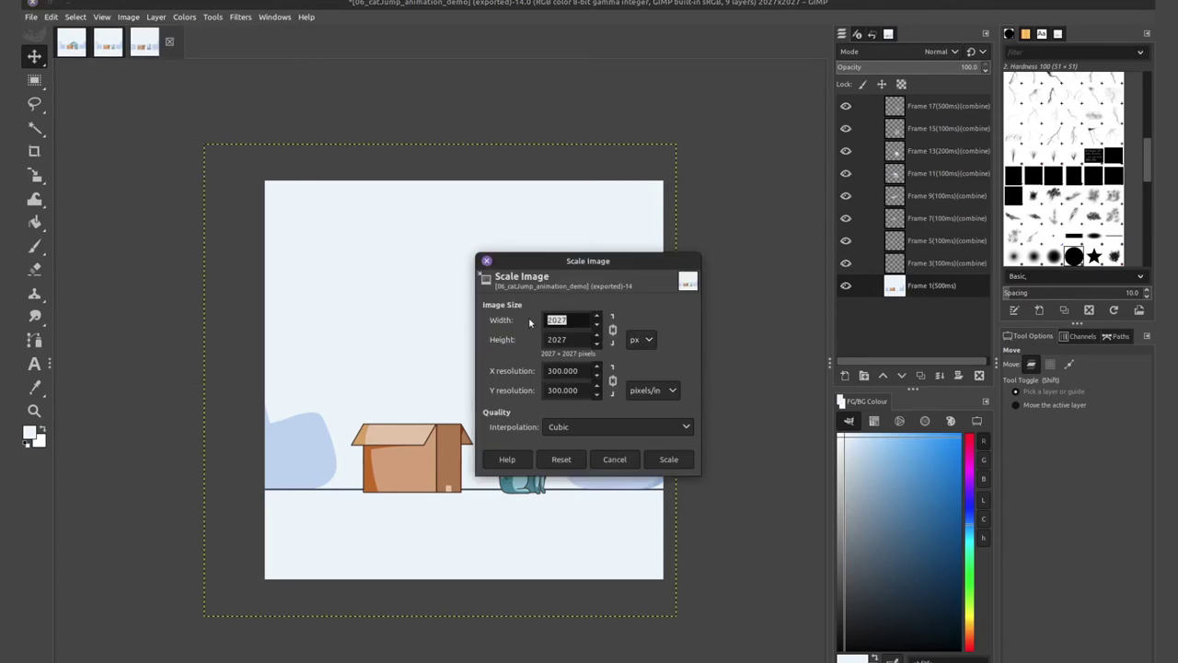
pyautogui.write('800')
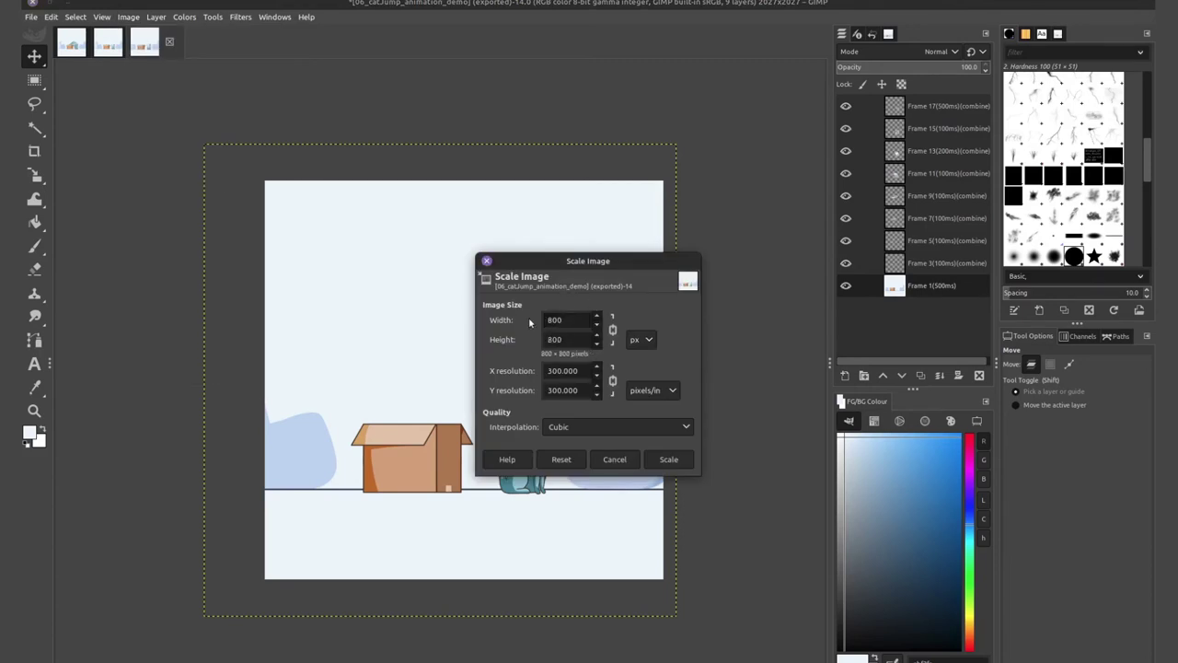
pyautogui.press('Tab')
pyautogui.write('150')
pyautogui.click(574, 391)
pyautogui.moveTo(580, 319); pyautogui.dragTo(544, 318)
pyautogui.write('1600')
pyautogui.click(681, 465)
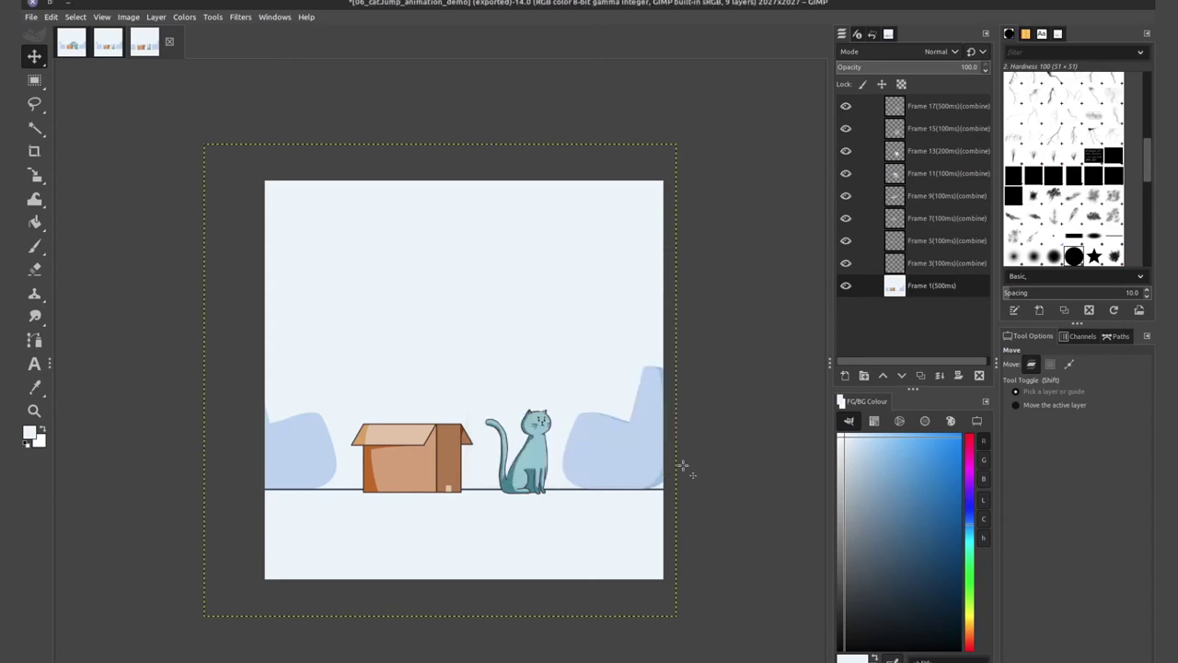
pyautogui.rightClick(900, 286)
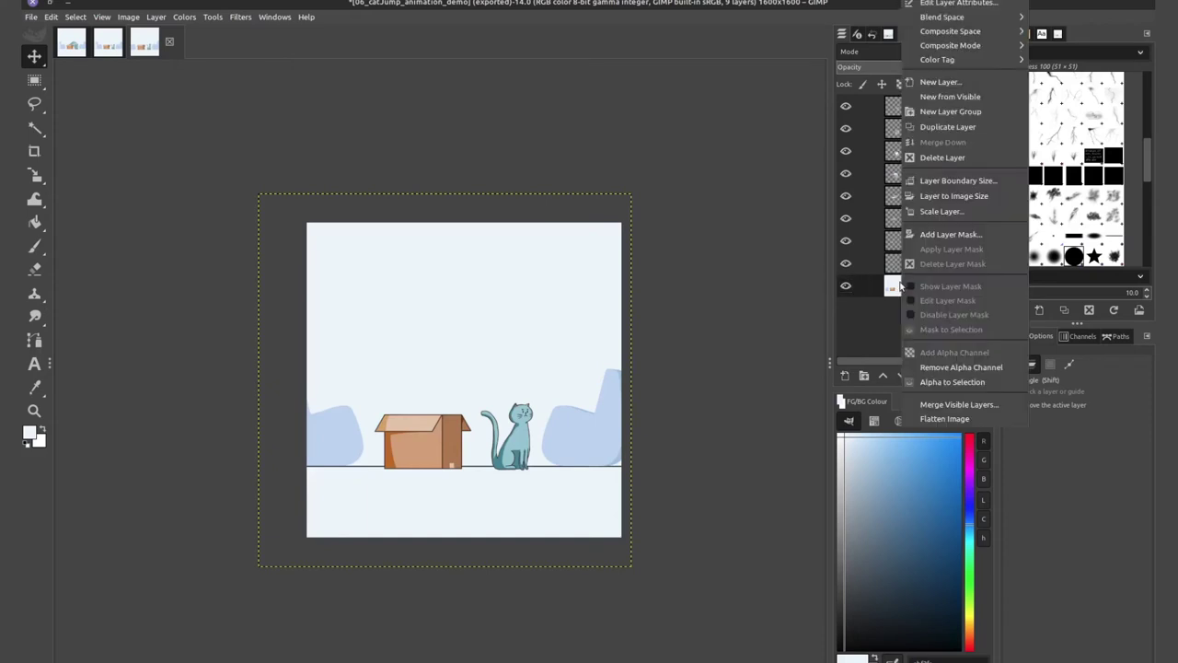
# Fit Frame 1 to the image size and re-export, replacing 06_catJump_animation_demo.gif.
pyautogui.click(952, 197)
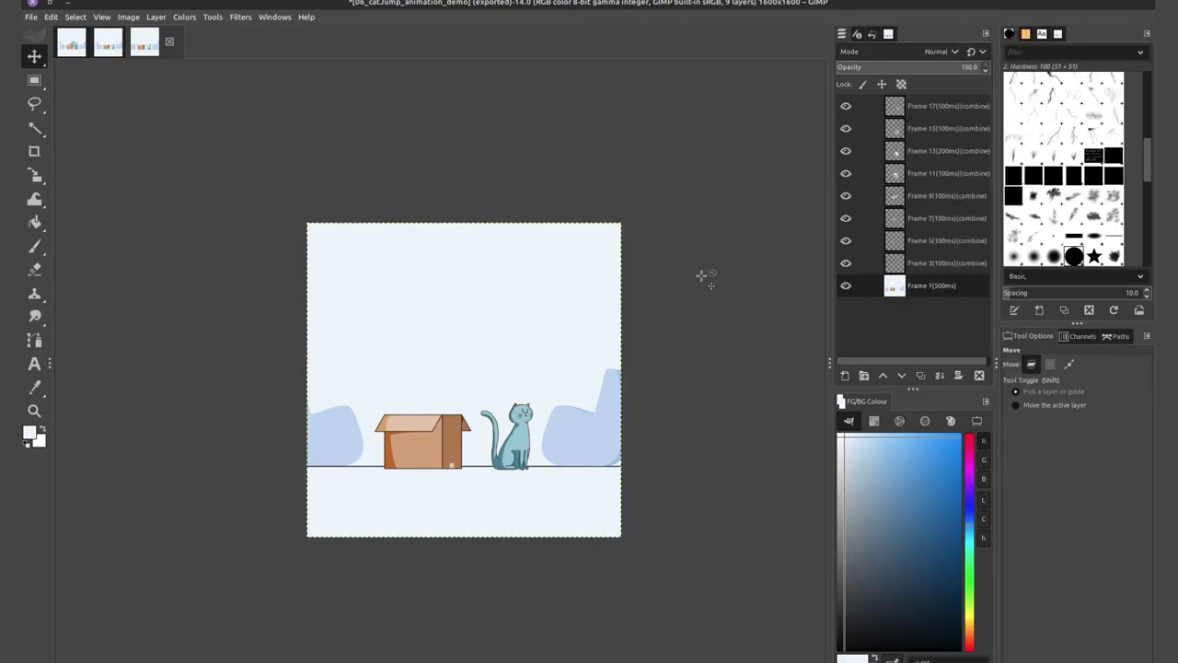
pyautogui.hotkey('ctrl', 'shift', 'e')
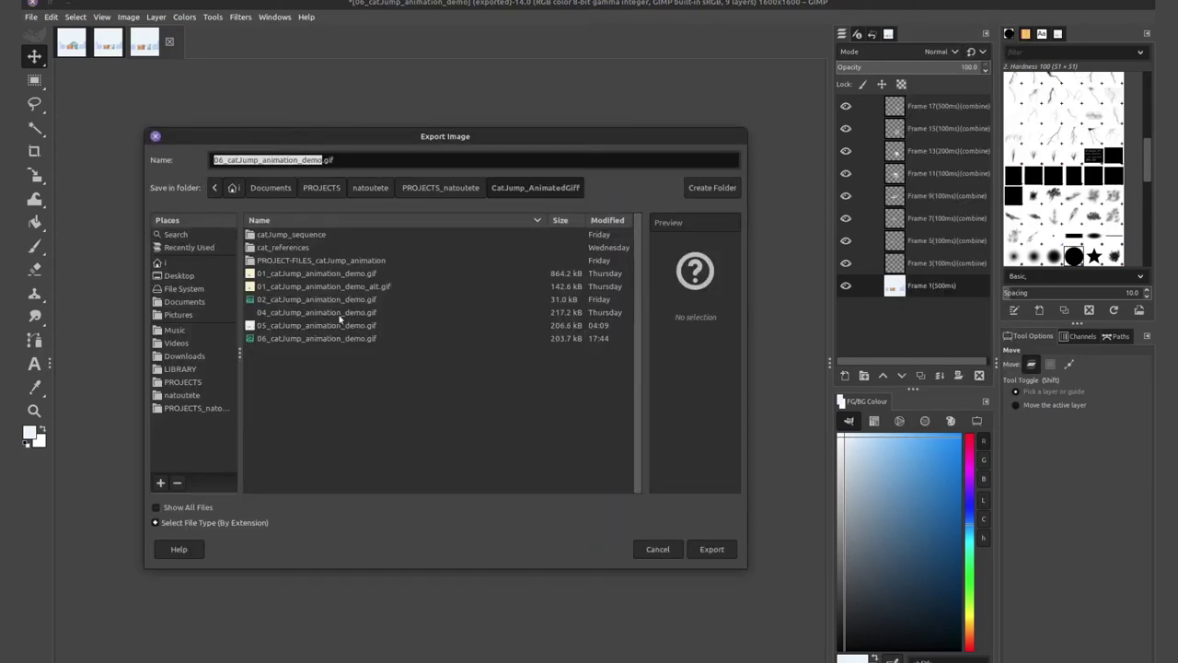
pyautogui.press('Return')
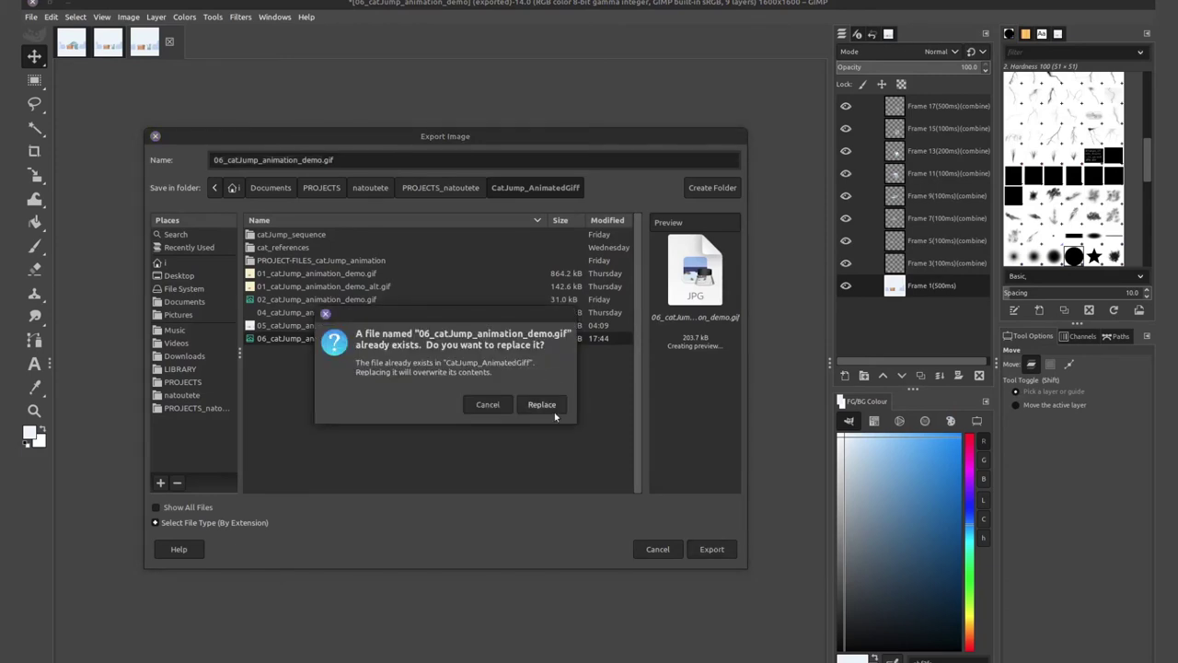
pyautogui.click(556, 407)
pyautogui.press('Return')
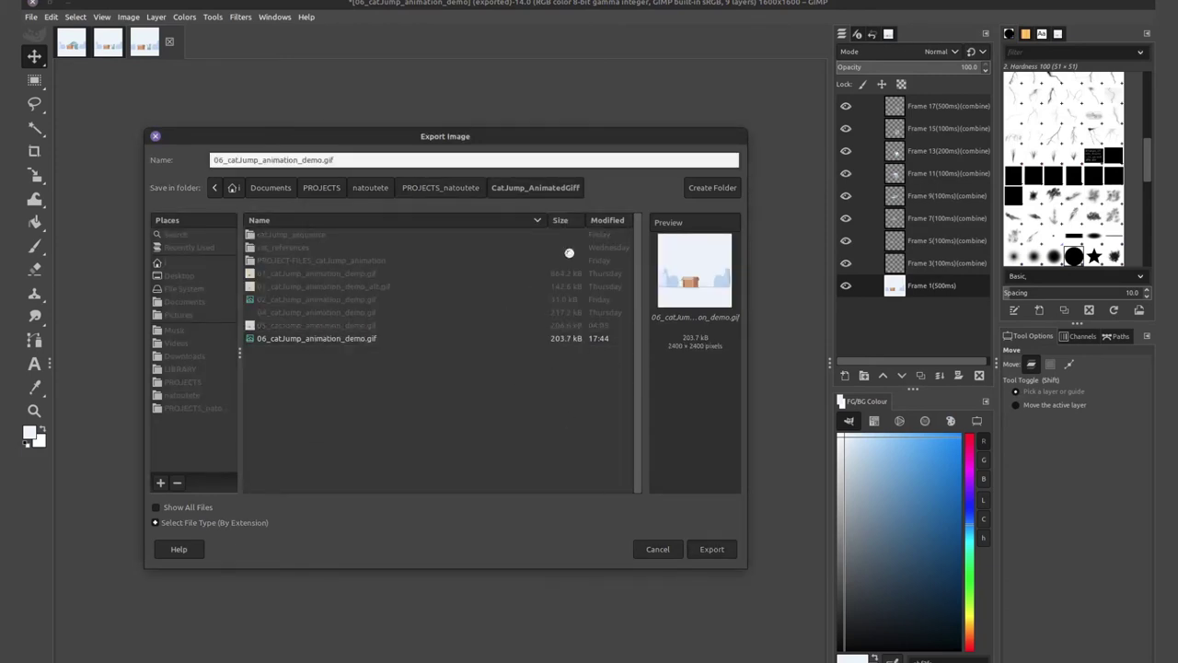
# Open the re-exported 143.0 kB 06_catJump_animation_demo.gif from Nemo in the image viewer.
pyautogui.hotkey('alt', 'Tab')
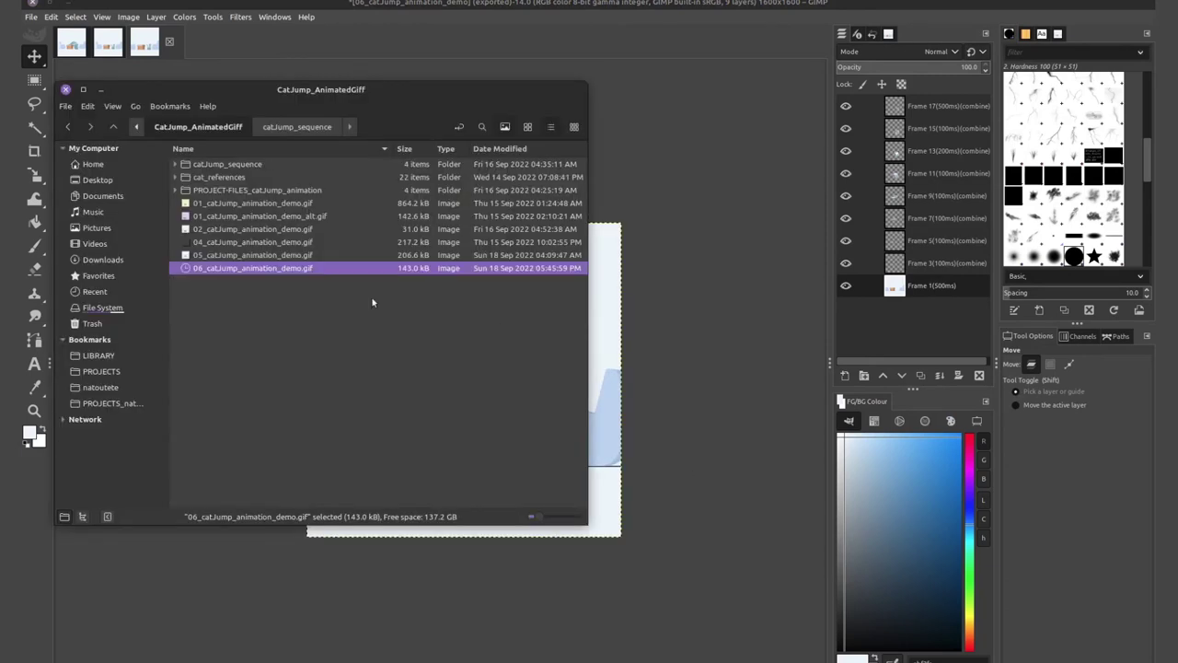
pyautogui.doubleClick(227, 266)
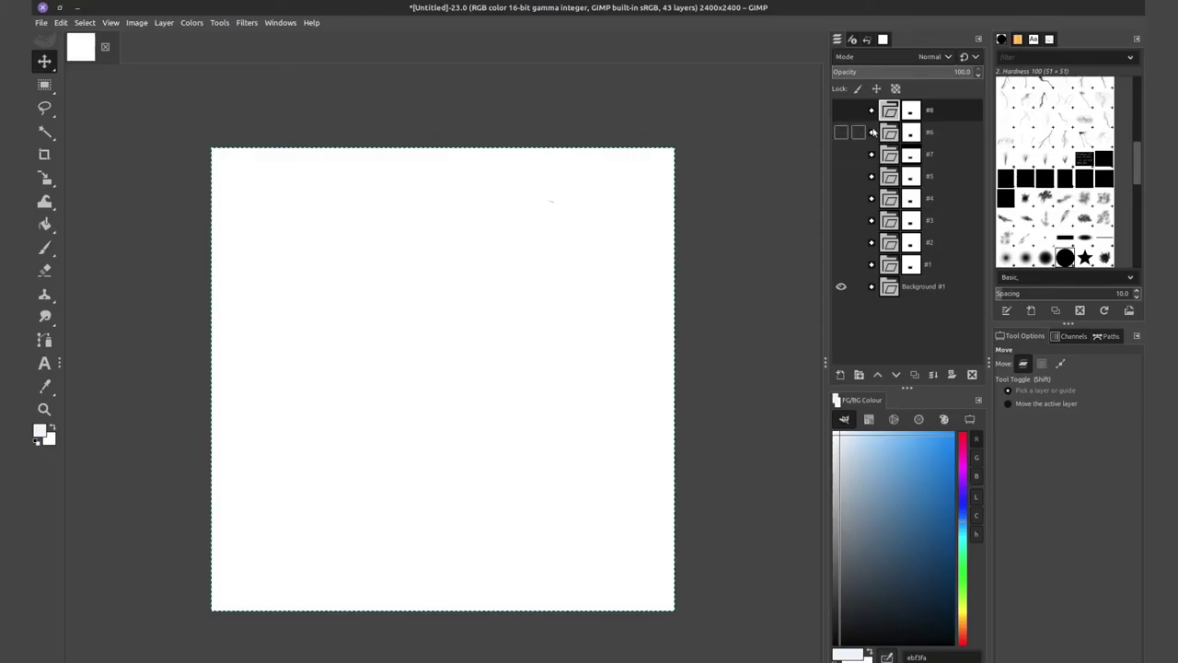
# Adjust group #8's layer visibility and turn on Background #1's STATIC floor line and BOX layers.
pyautogui.click(840, 111)
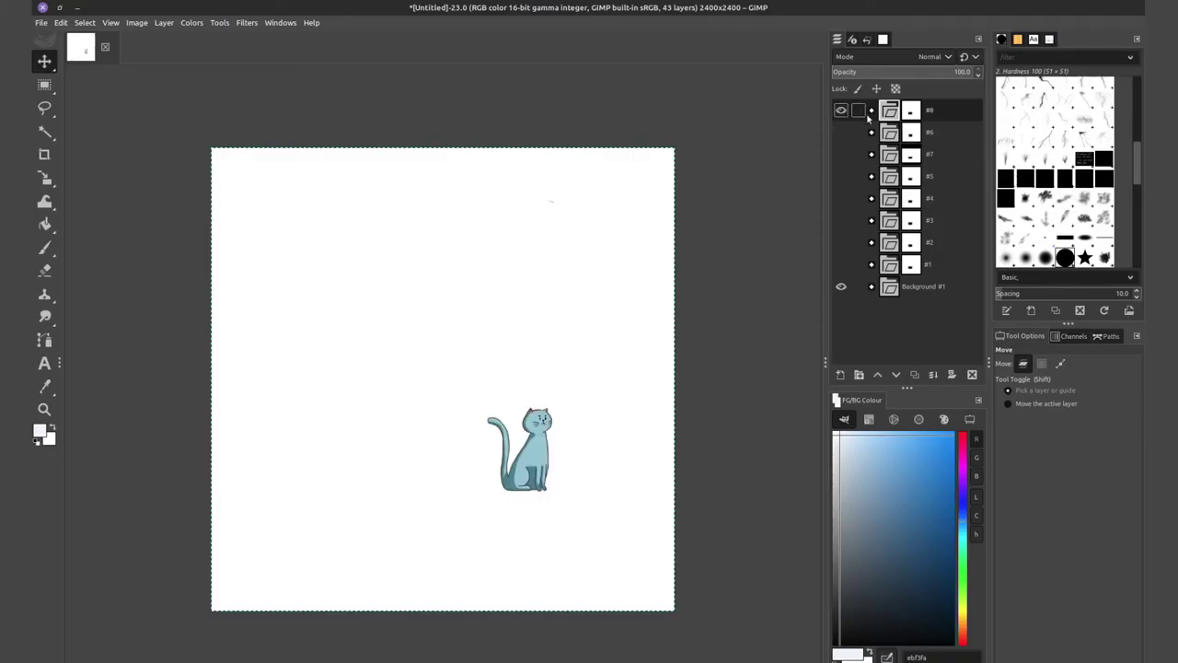
pyautogui.click(872, 110)
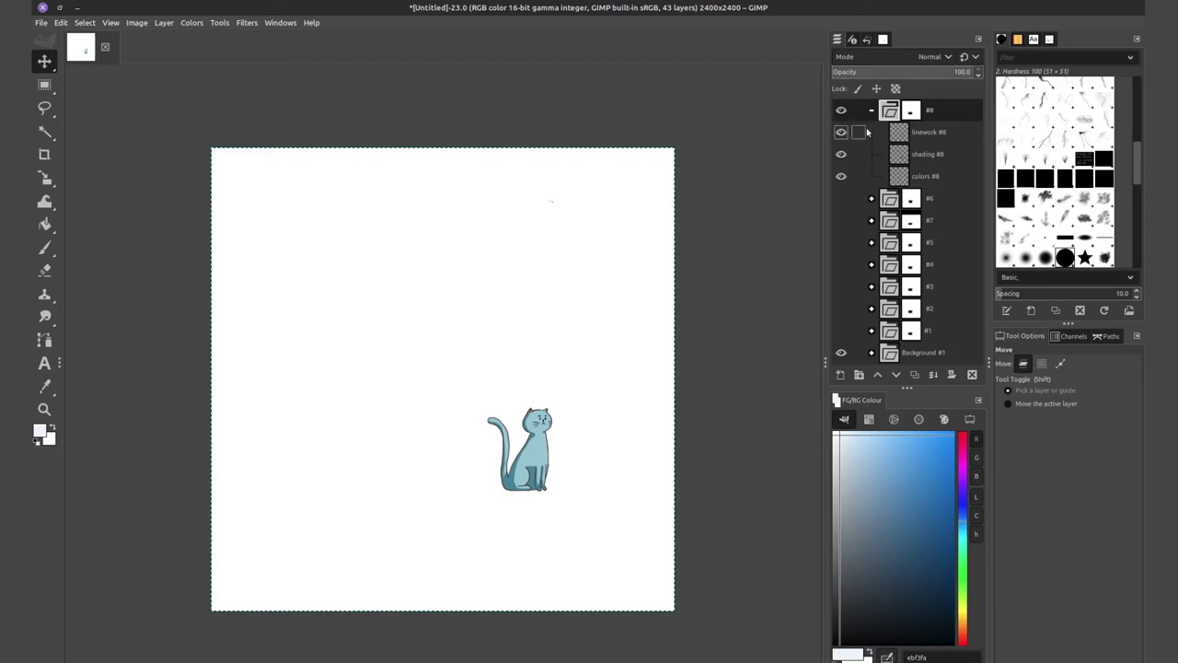
pyautogui.click(840, 154)
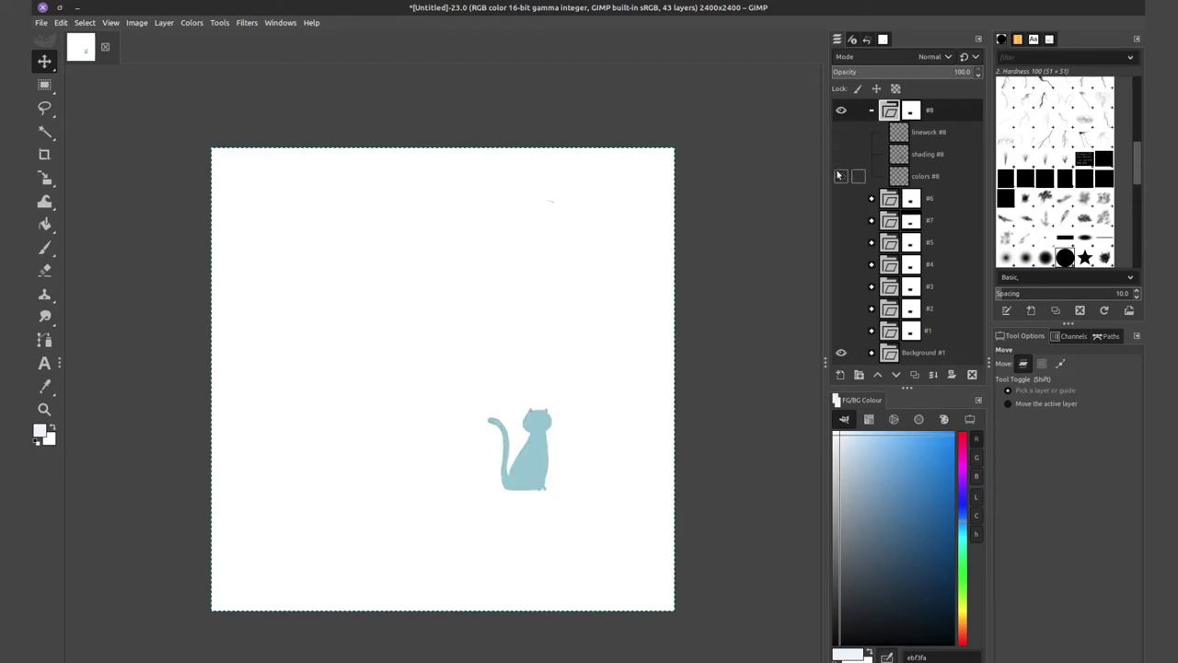
pyautogui.click(839, 175)
pyautogui.click(840, 134)
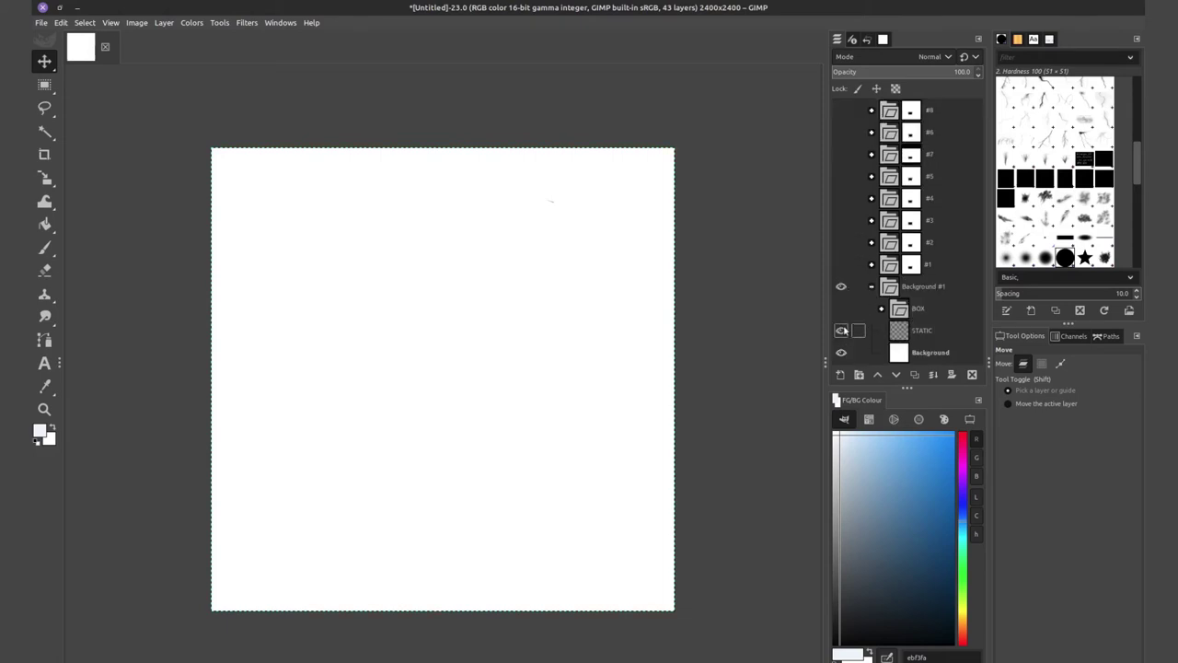
pyautogui.click(841, 329)
pyautogui.click(840, 308)
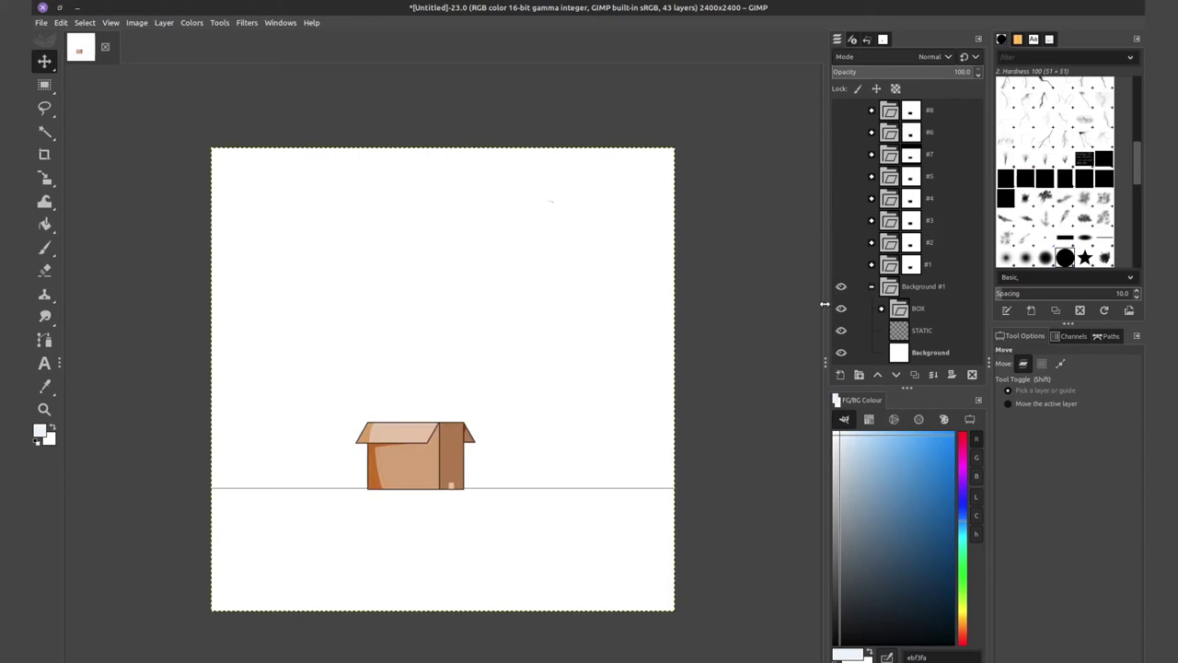
pyautogui.click(872, 288)
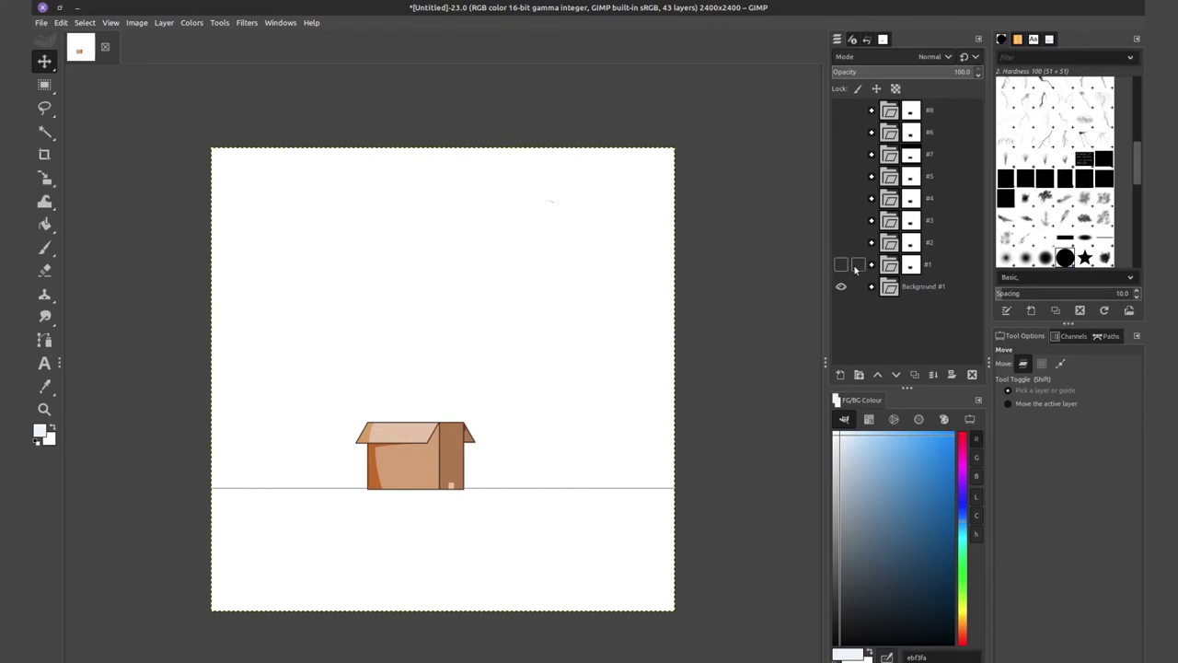
# Dismiss the Filters menu, expand Background #1 and select its Background layer.
pyautogui.click(246, 23)
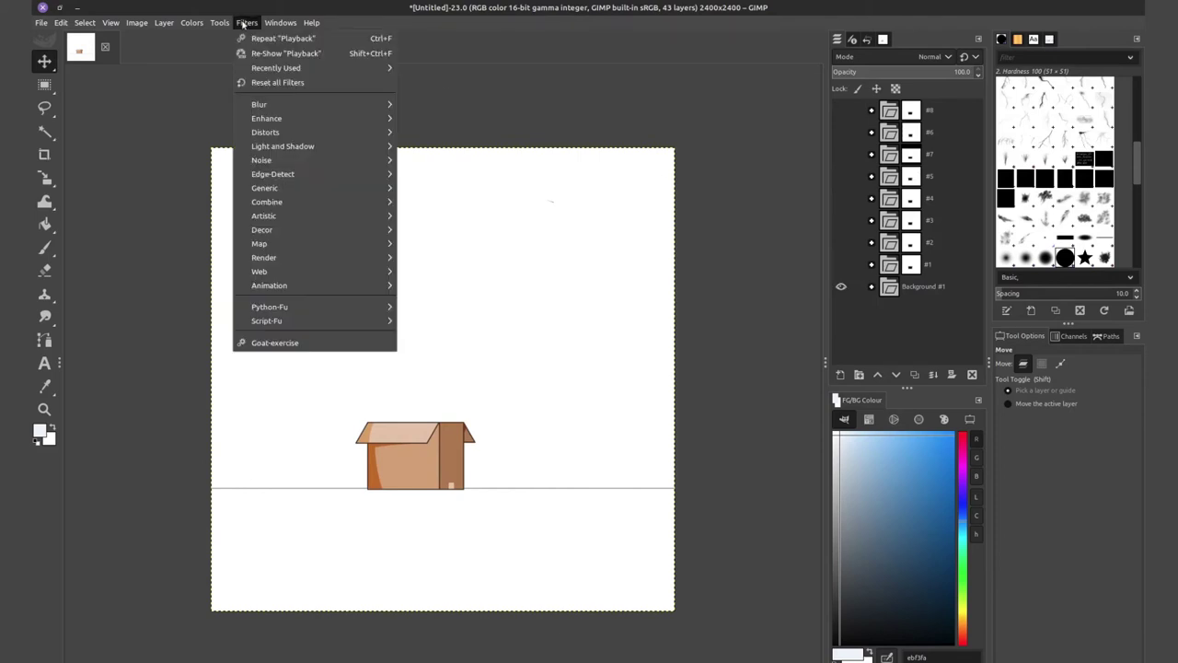
pyautogui.moveTo(281, 288)
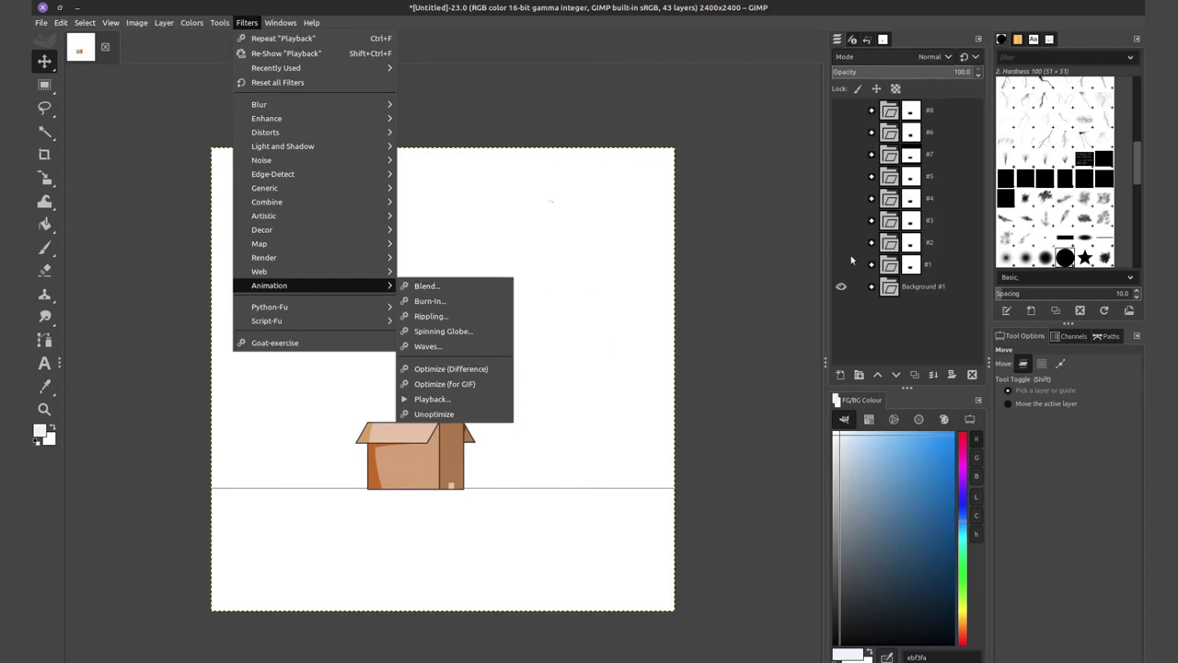
pyautogui.click(872, 288)
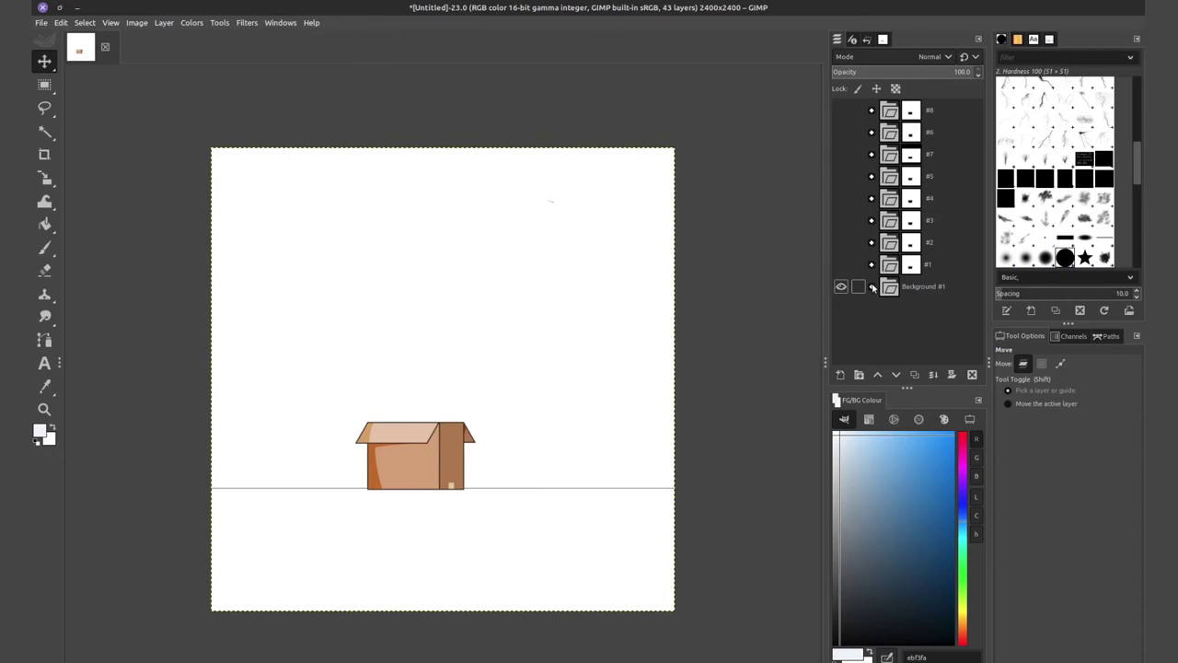
pyautogui.click(872, 288)
pyautogui.click(910, 358)
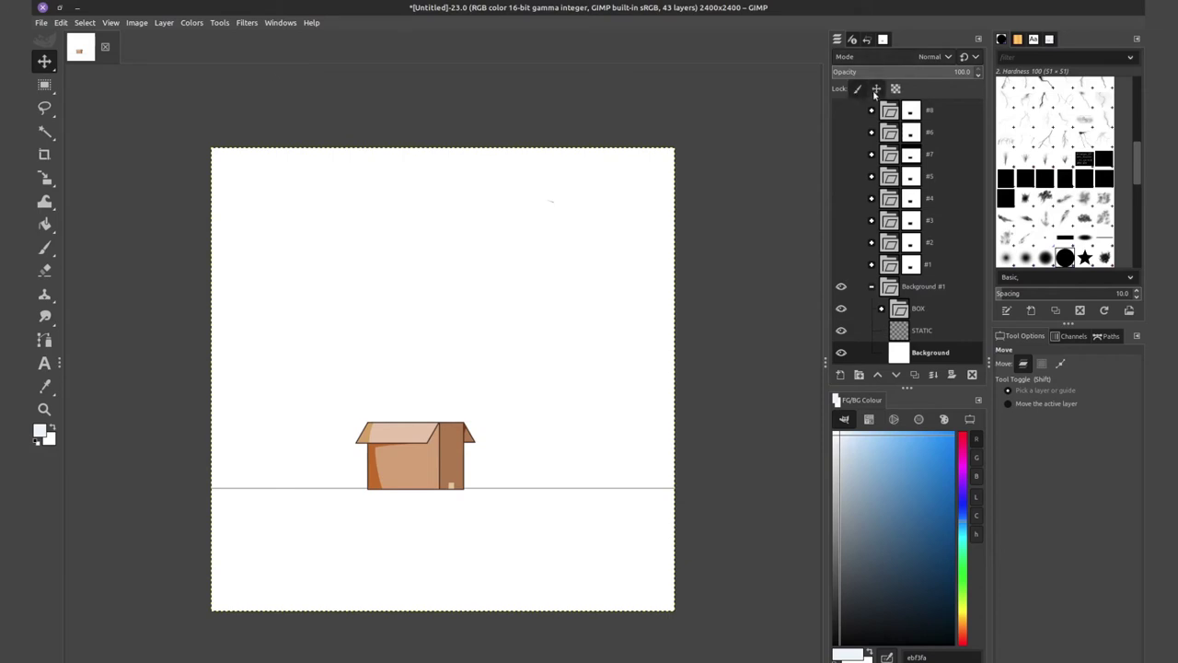
# Try the Blend animation filter, dismiss the locked-layer error, and collapse the Background #1 group.
pyautogui.click(250, 22)
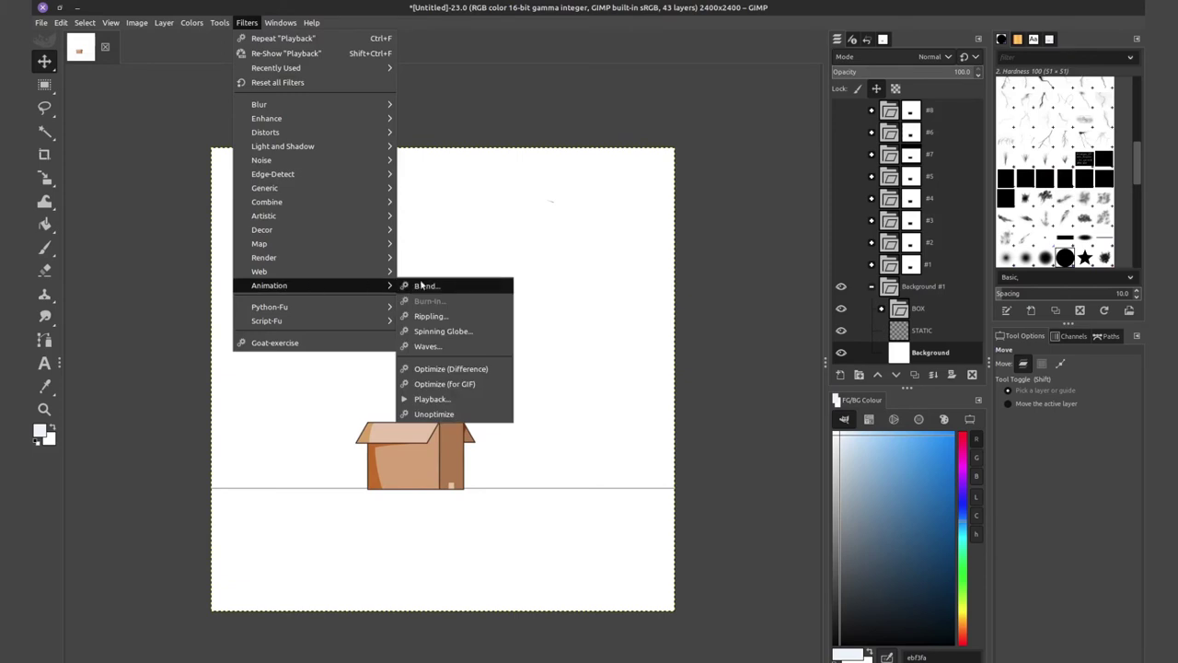
pyautogui.click(426, 283)
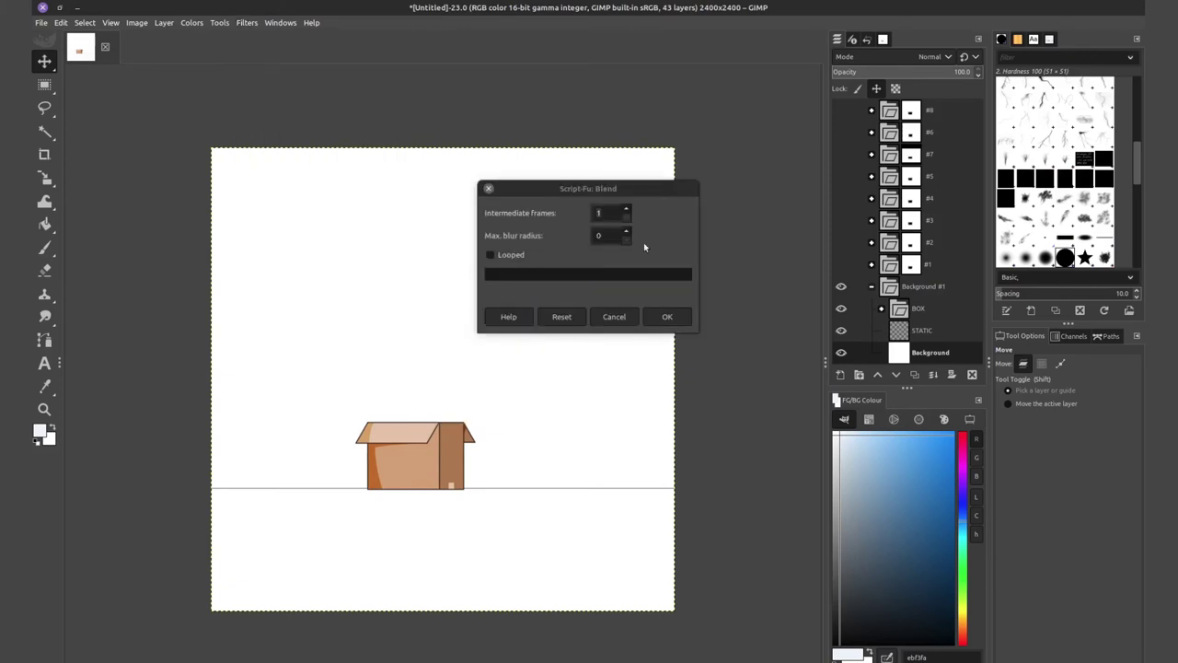
pyautogui.click(683, 319)
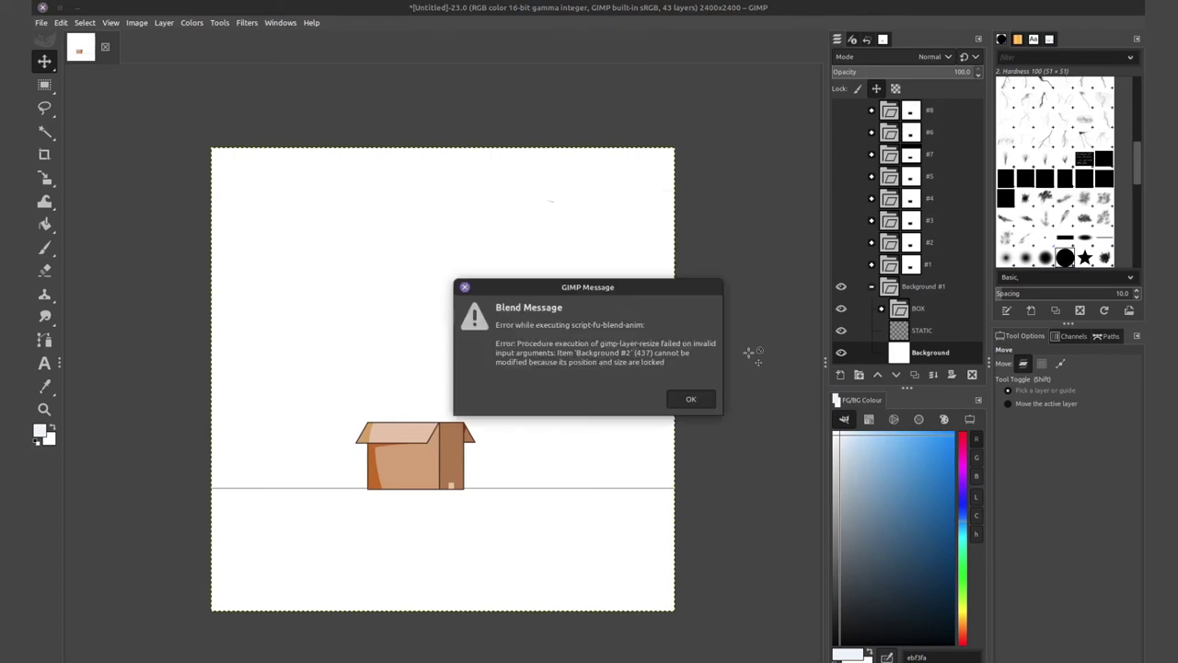
pyautogui.click(698, 402)
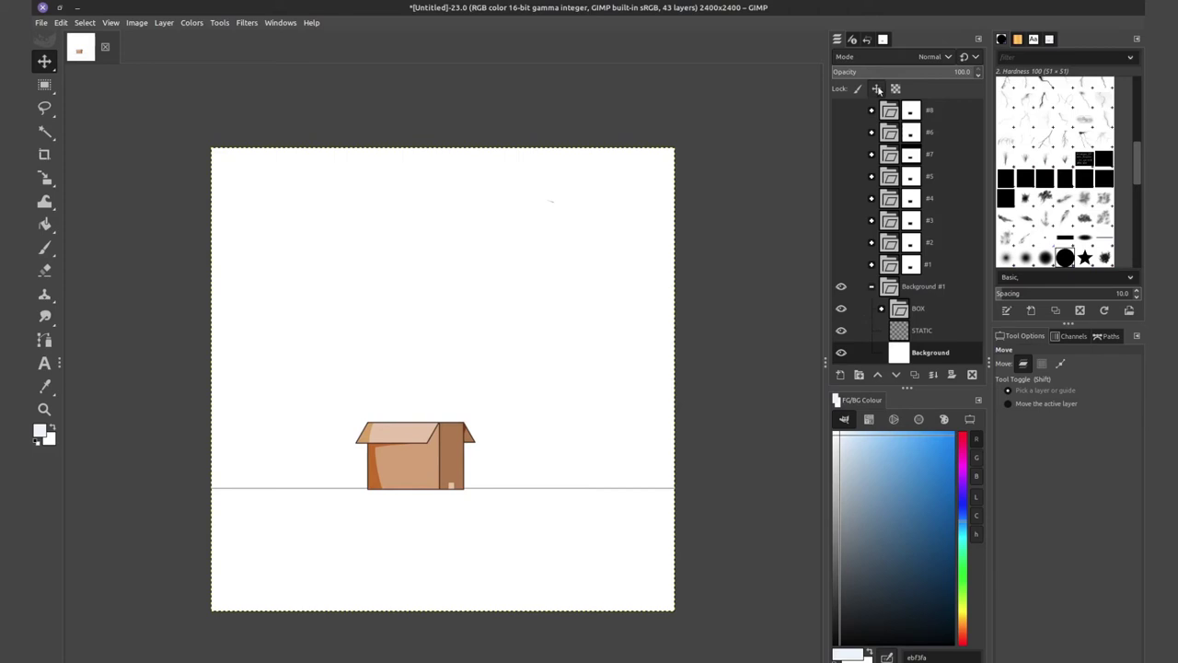
pyautogui.click(872, 288)
# Change the image precision from 16-bit to 8-bit integer.
pyautogui.click(145, 22)
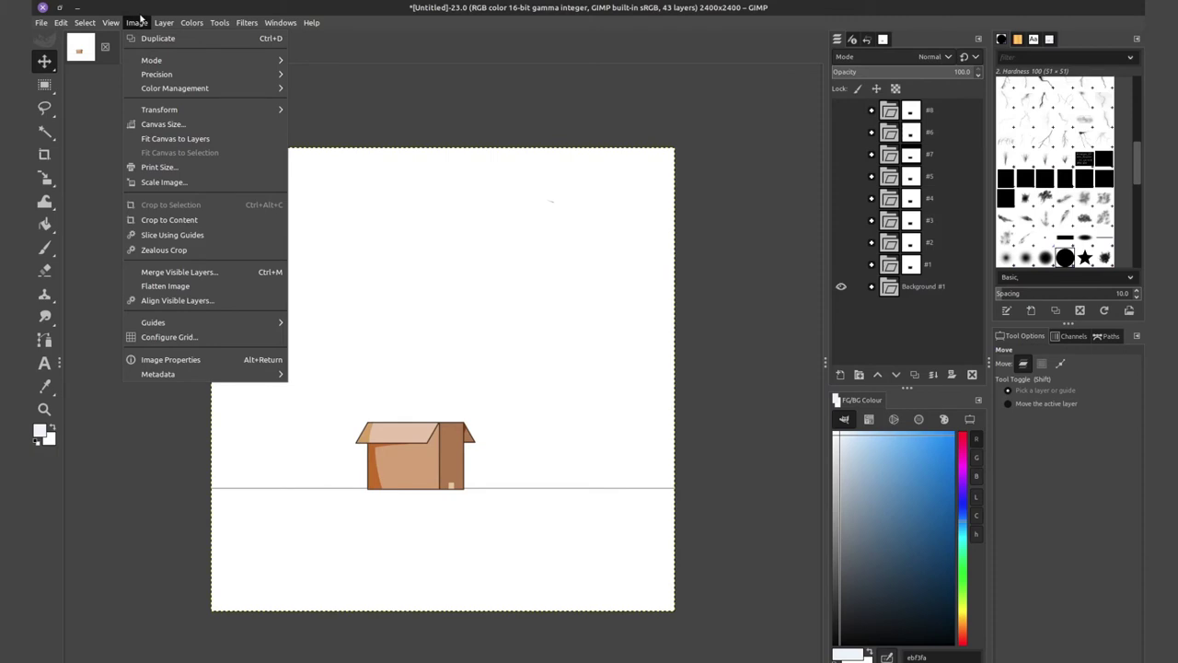
pyautogui.moveTo(152, 74)
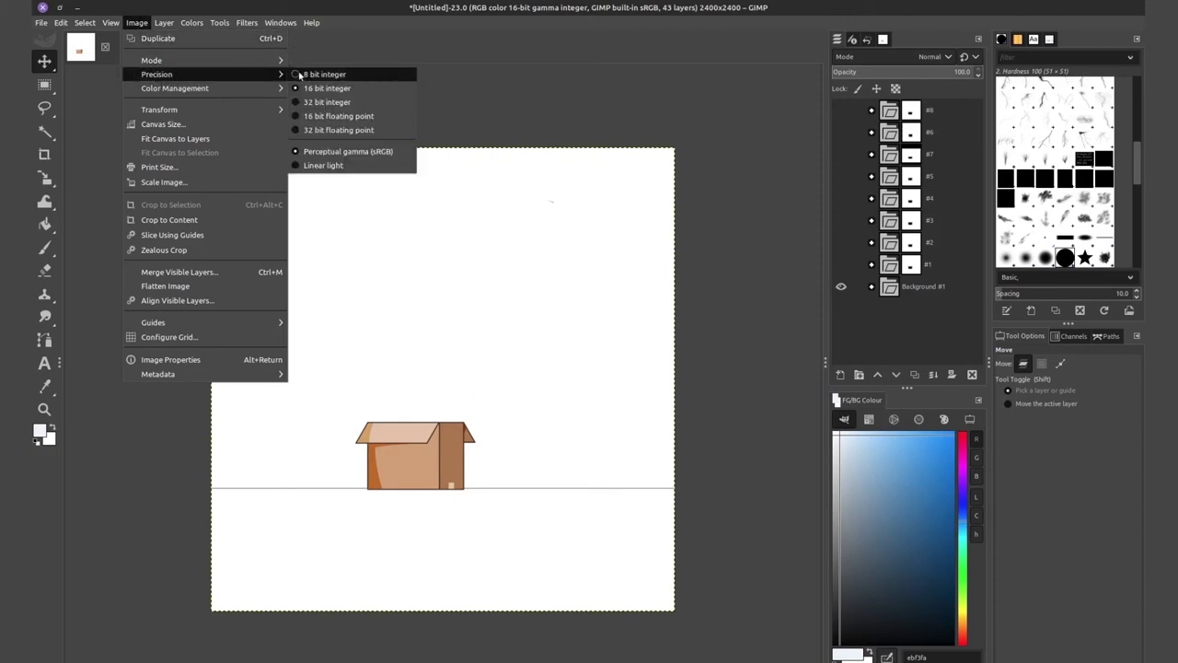
pyautogui.click(357, 74)
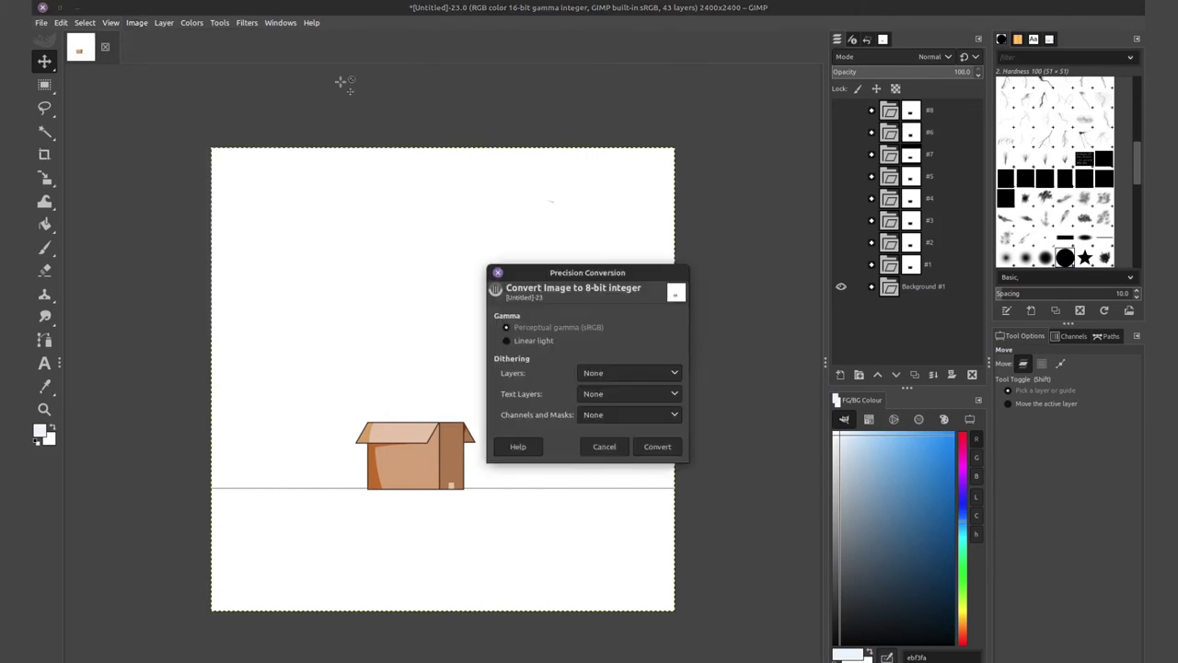
pyautogui.click(663, 450)
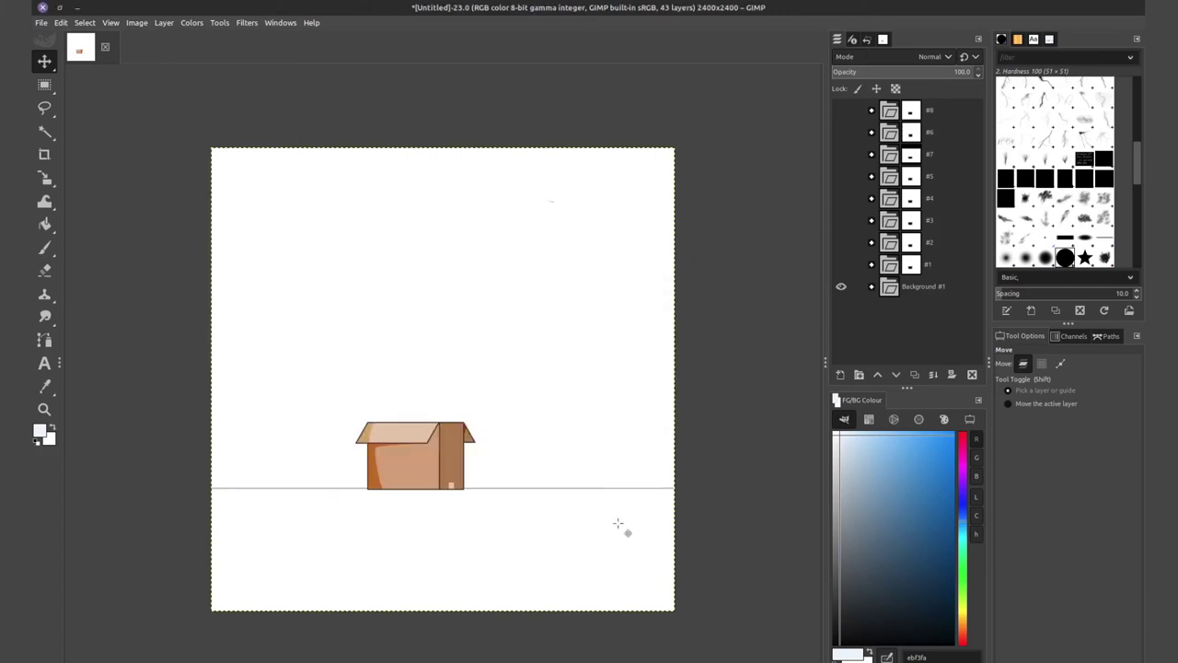
pyautogui.click(141, 25)
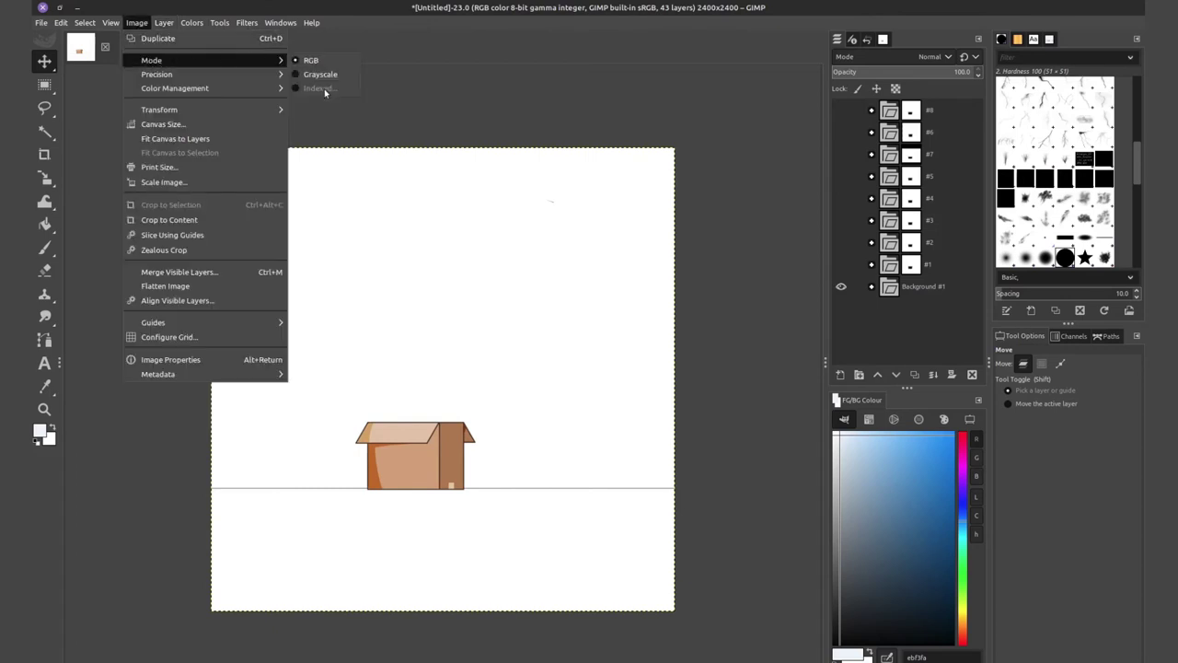
pyautogui.click(897, 184)
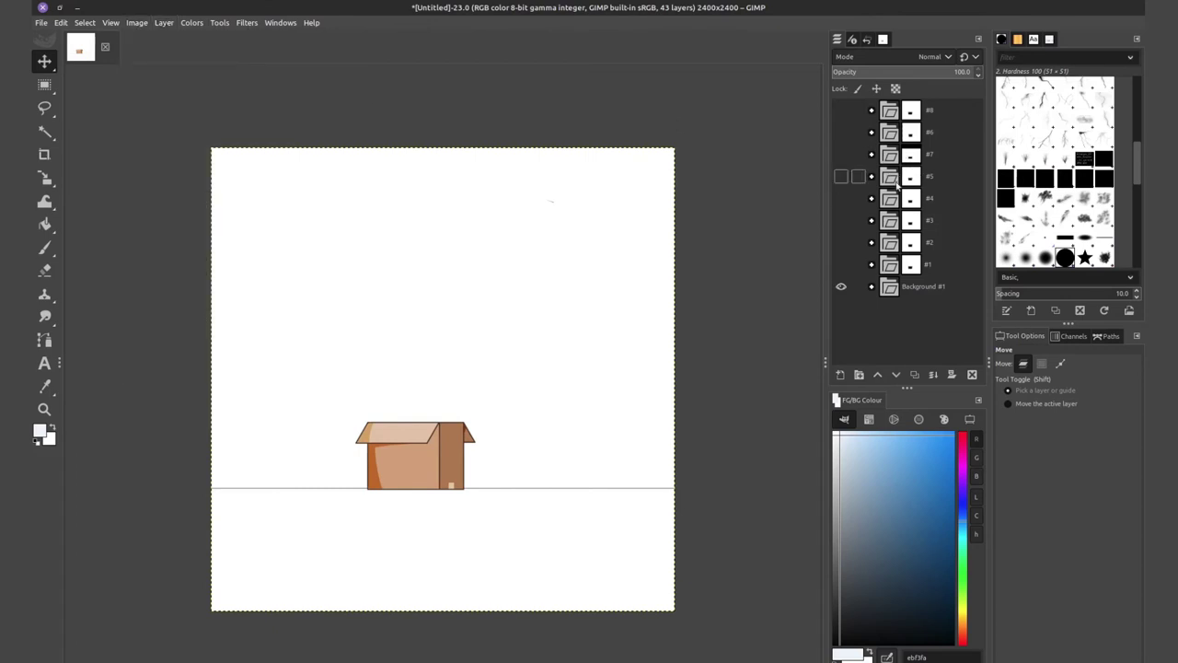
pyautogui.click(839, 286)
pyautogui.click(839, 286)
# Run the Animation Blend filter to generate a new 15-layer image of cat-and-box frames.
pyautogui.click(247, 23)
pyautogui.moveTo(366, 285)
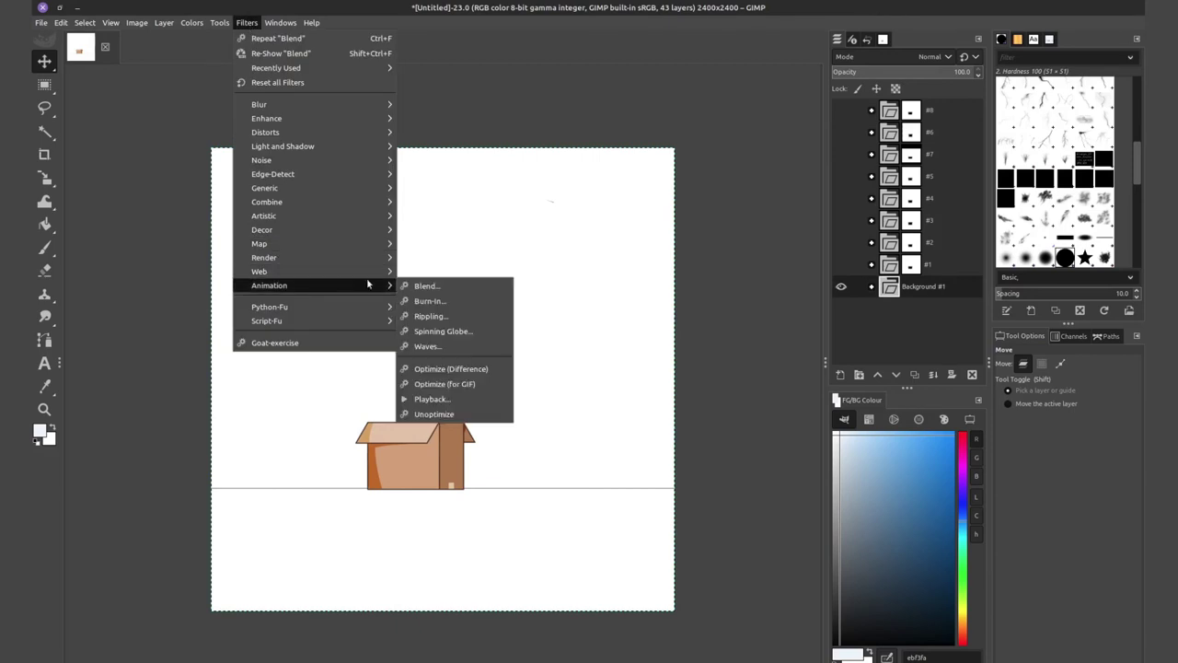
pyautogui.click(425, 286)
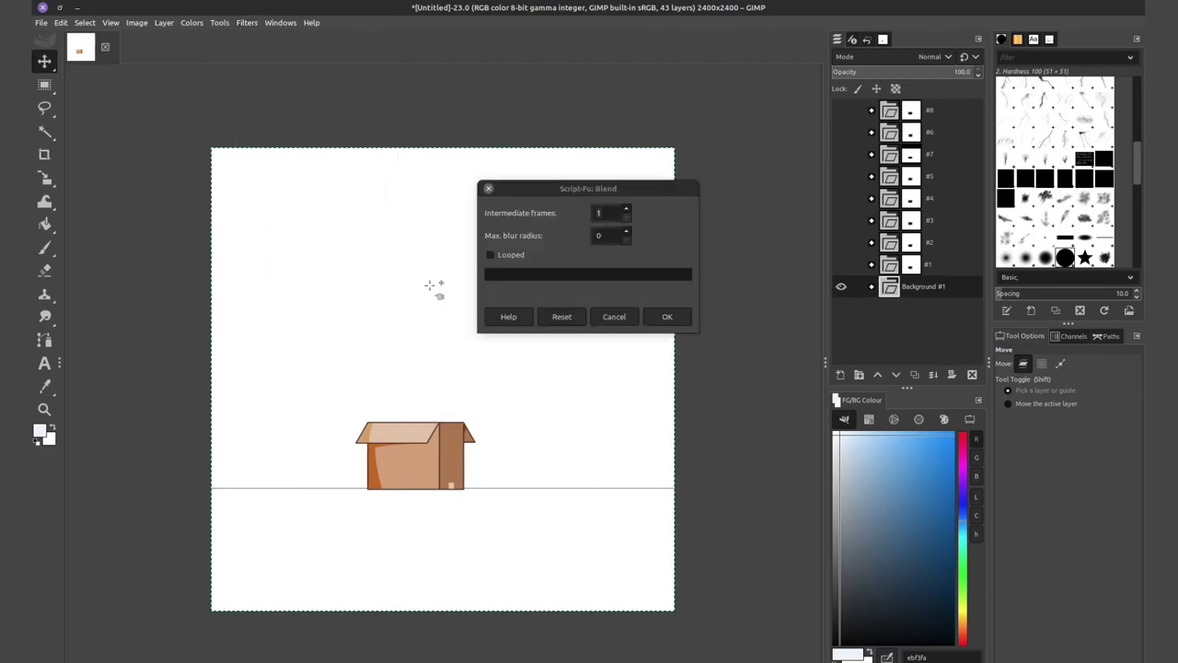
pyautogui.click(679, 318)
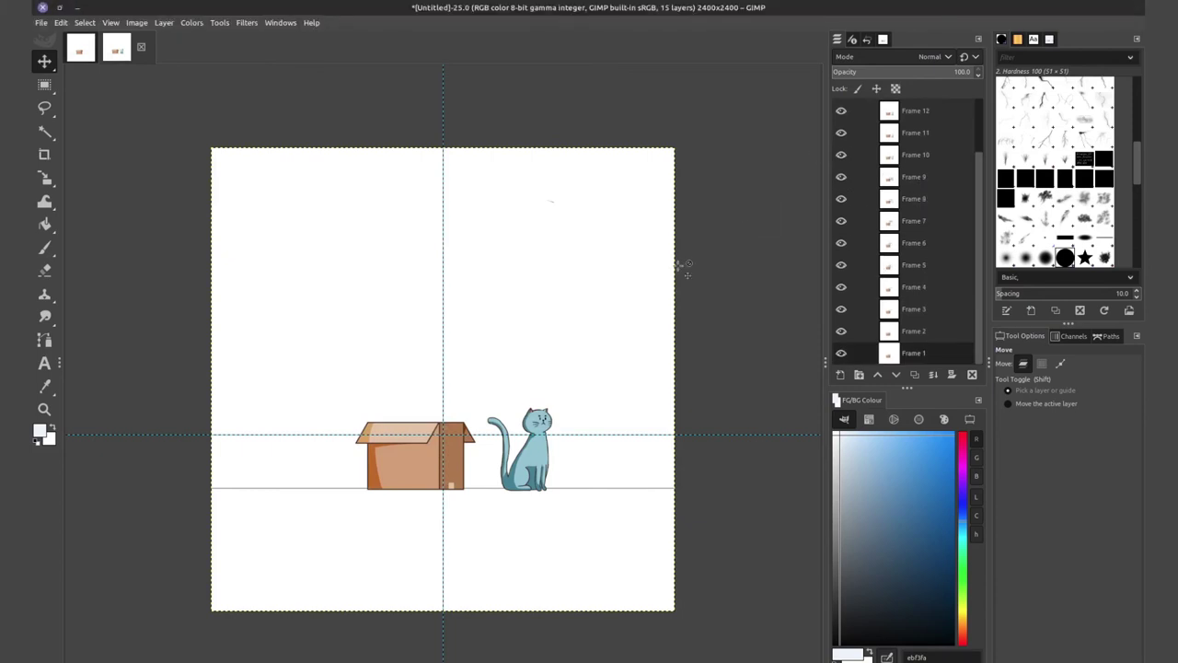
# Hide the canvas guides and copy the layer-cleaner script from the saved note.
pyautogui.hotkey('ctrl', 'shift', 't')
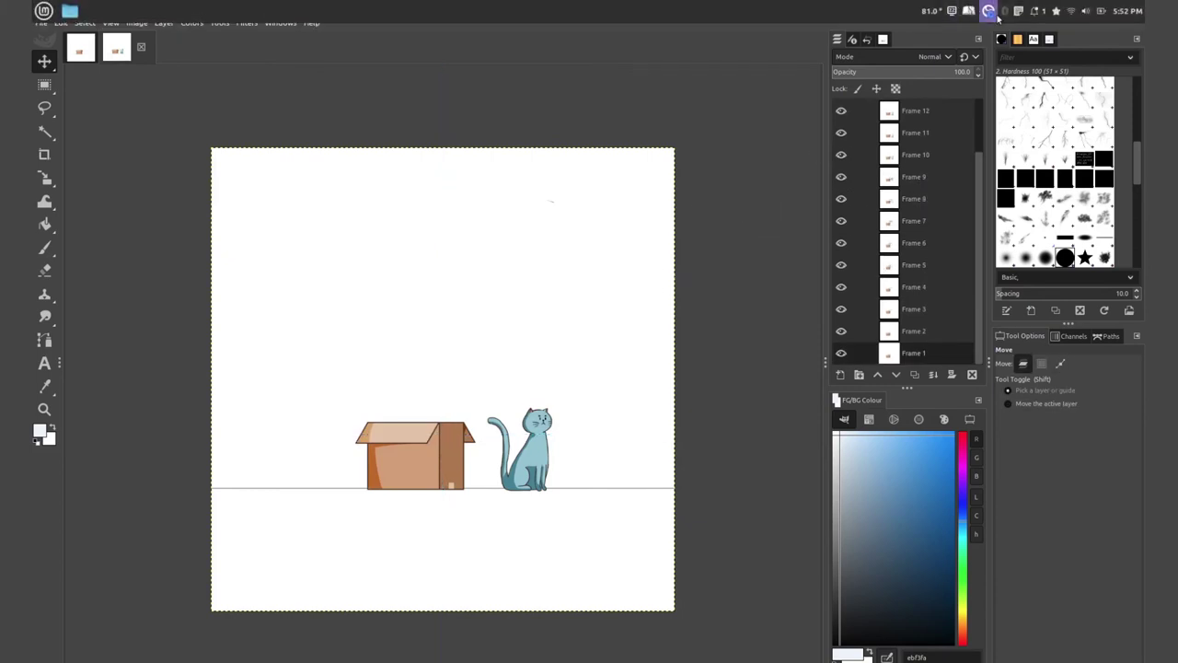
pyautogui.click(1014, 11)
pyautogui.moveTo(887, 185); pyautogui.dragTo(777, 128)
pyautogui.hotkey('ctrl', 'c')
pyautogui.click(247, 22)
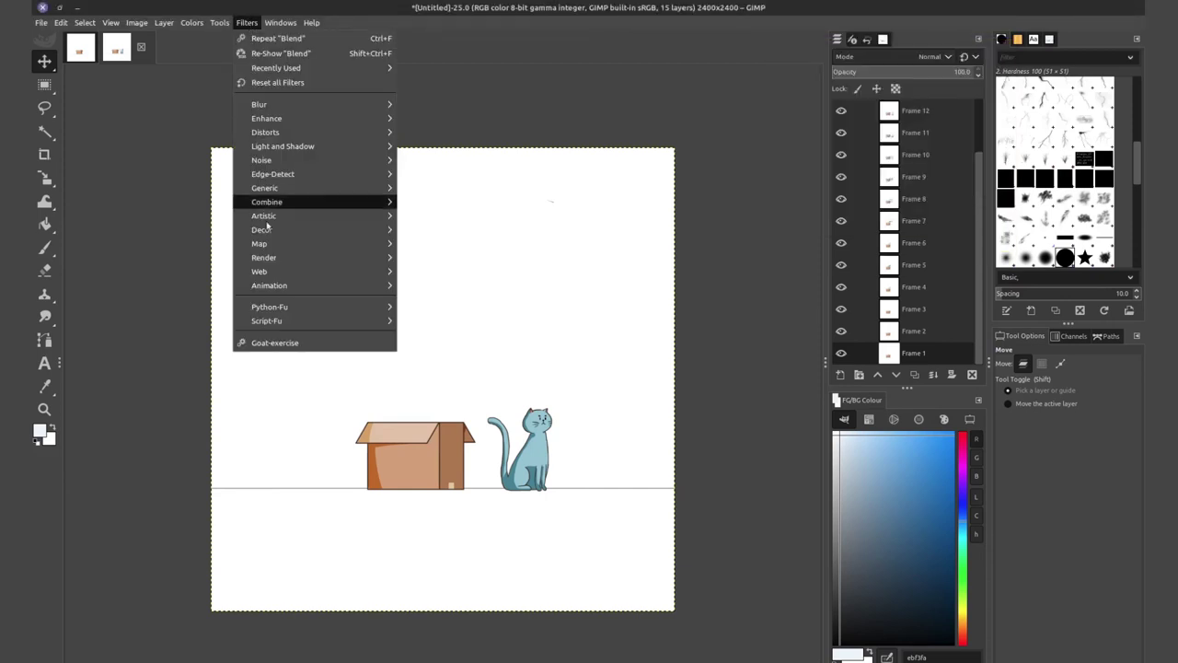
# Run the script in the Python-Fu Console to delete odd-indexed layers, keeping Frames 1, 3, 5–15.
pyautogui.moveTo(281, 310)
pyautogui.click(423, 311)
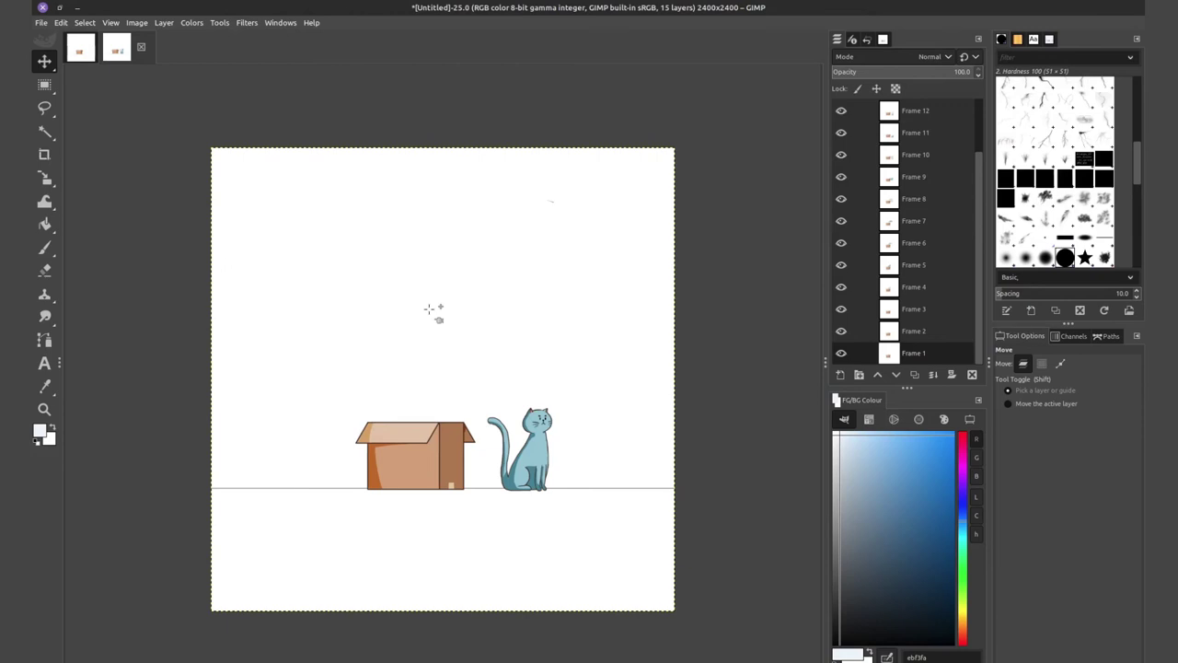
pyautogui.hotkey('ctrl', 'v')
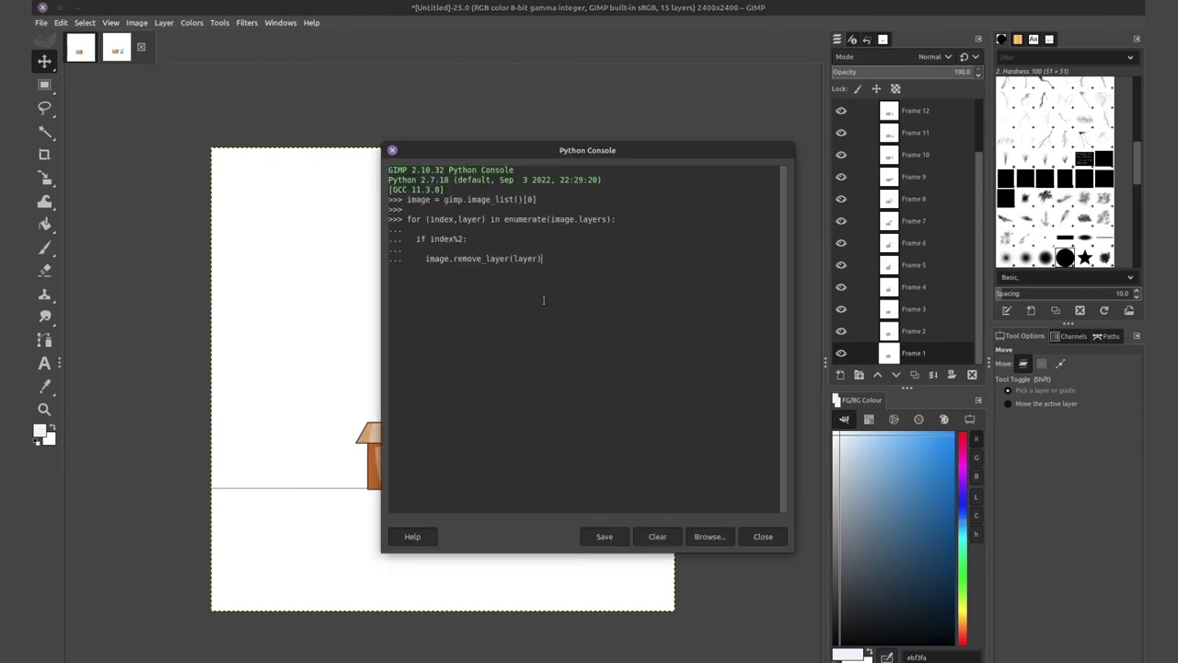
pyautogui.press('Return')
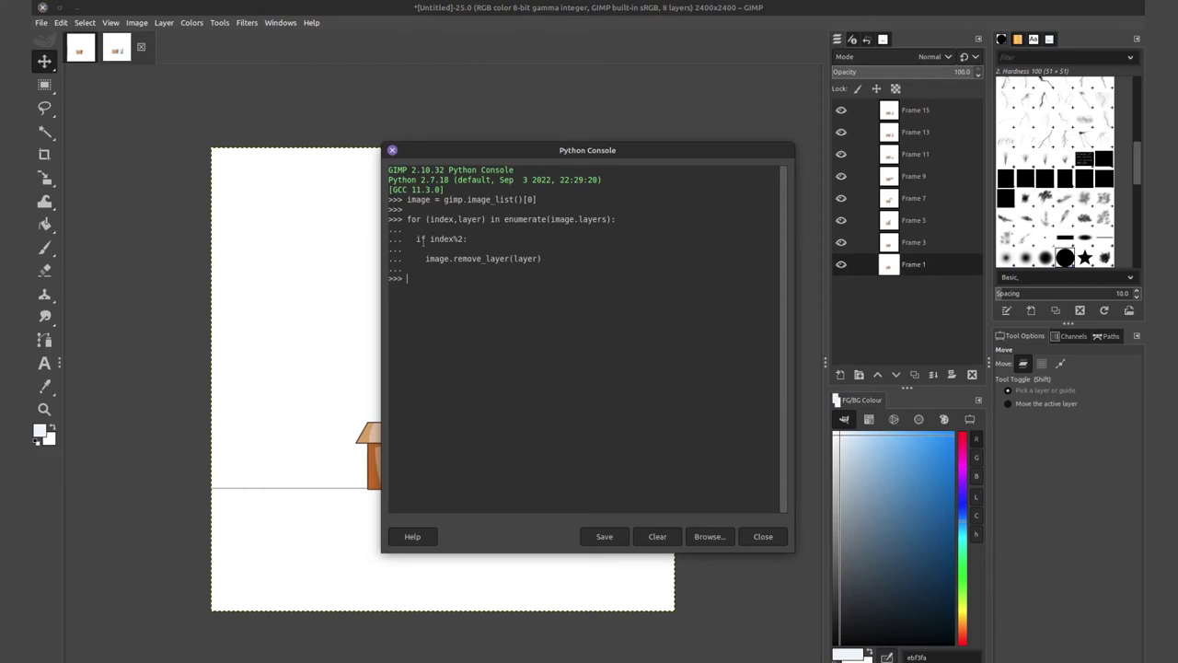
pyautogui.moveTo(411, 238); pyautogui.dragTo(478, 240)
pyautogui.click(393, 151)
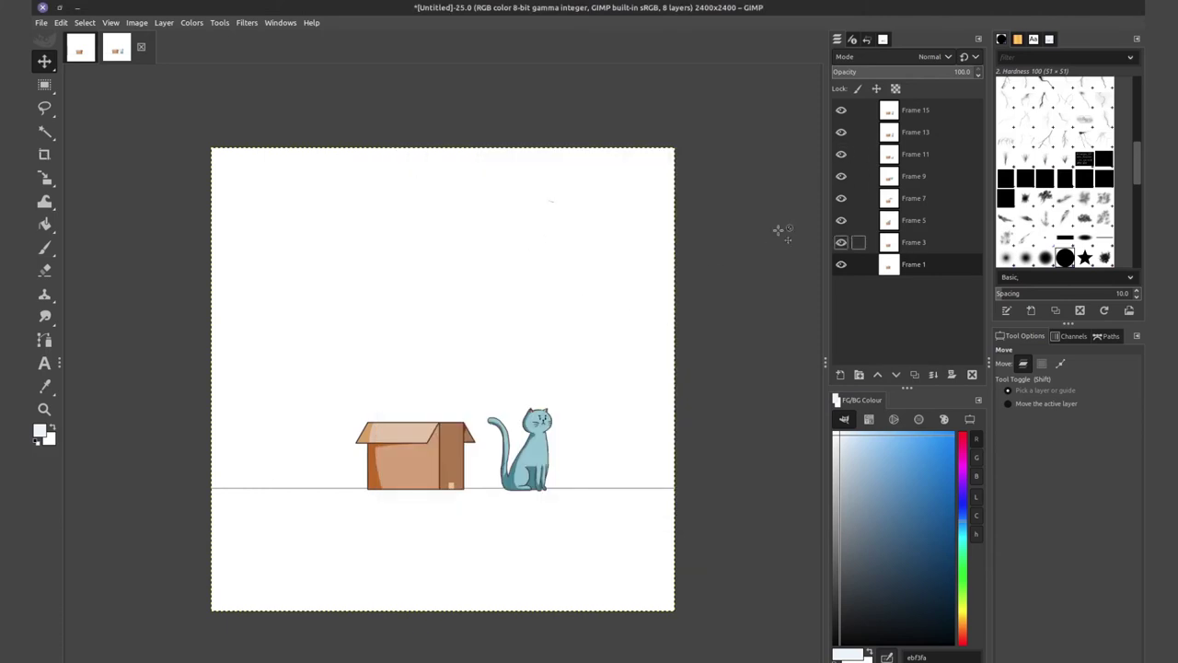
# Convert the image to Indexed mode with an optimum 32-colour palette and dithering set to None.
pyautogui.click(137, 22)
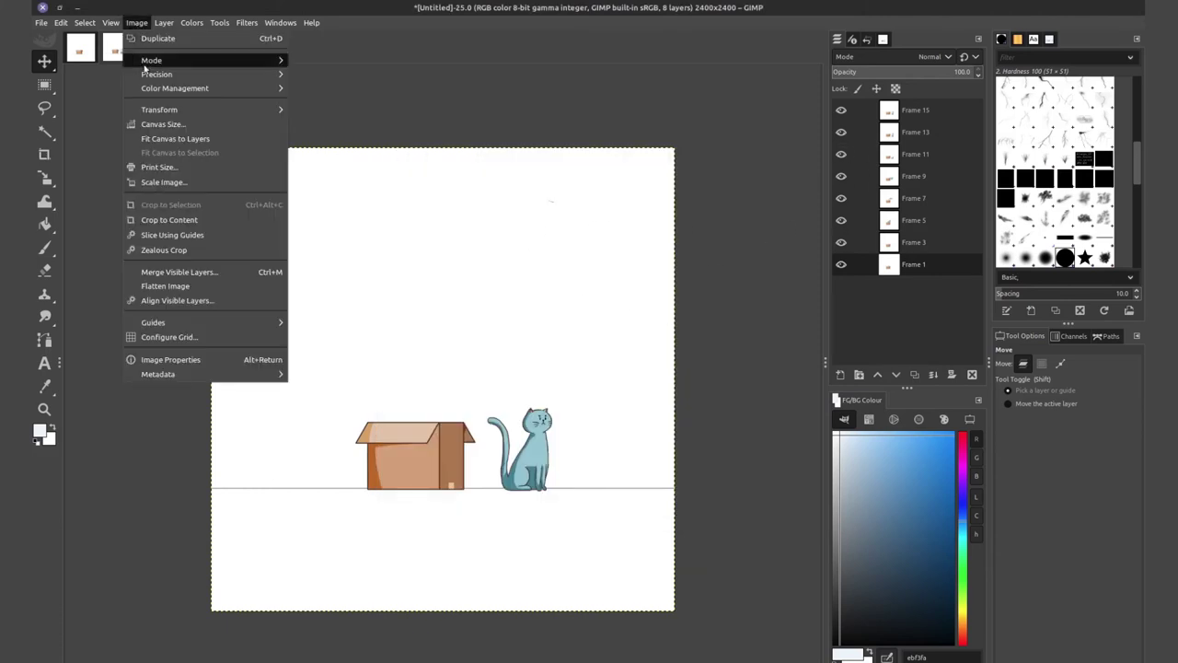
pyautogui.moveTo(276, 60)
pyautogui.click(314, 88)
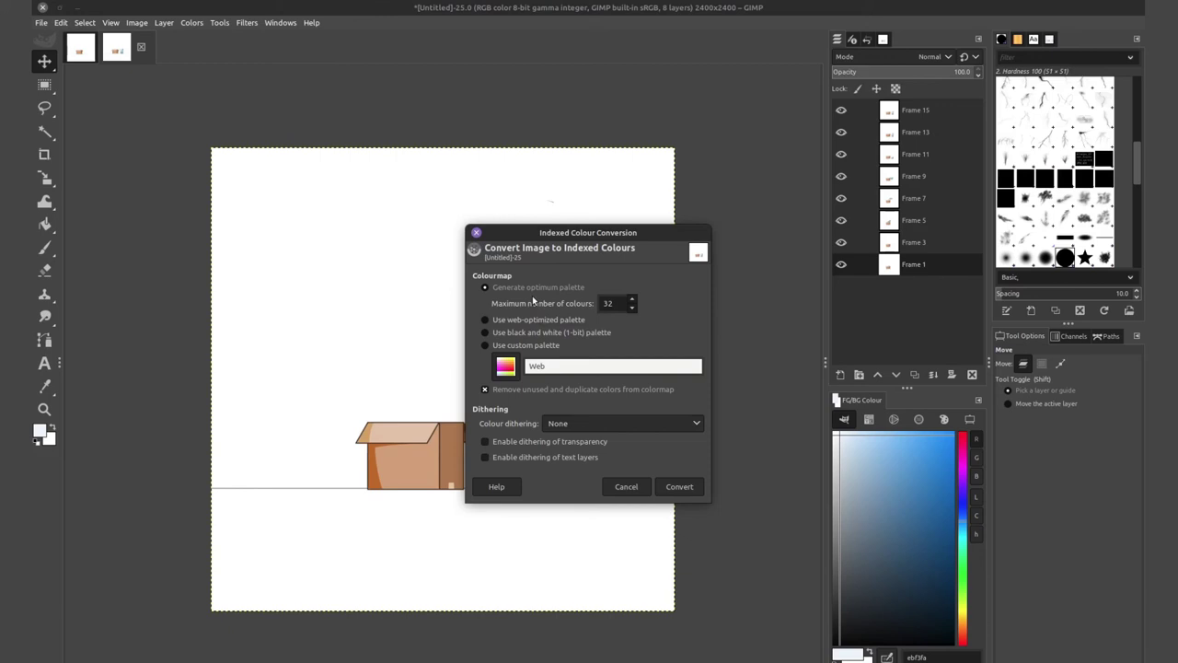
pyautogui.doubleClick(607, 303)
pyautogui.write('2')
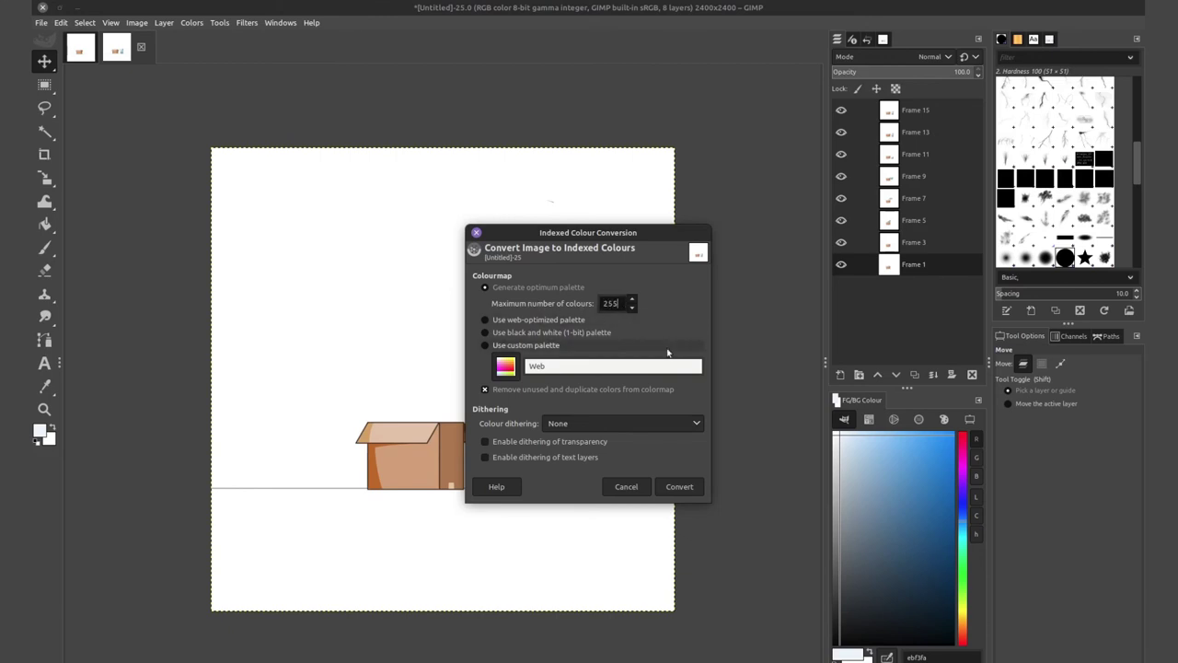
pyautogui.write('5')
pyautogui.press('BackSpace')
pyautogui.press('BackSpace')
pyautogui.write('32')
pyautogui.moveTo(620, 226); pyautogui.dragTo(737, 176)
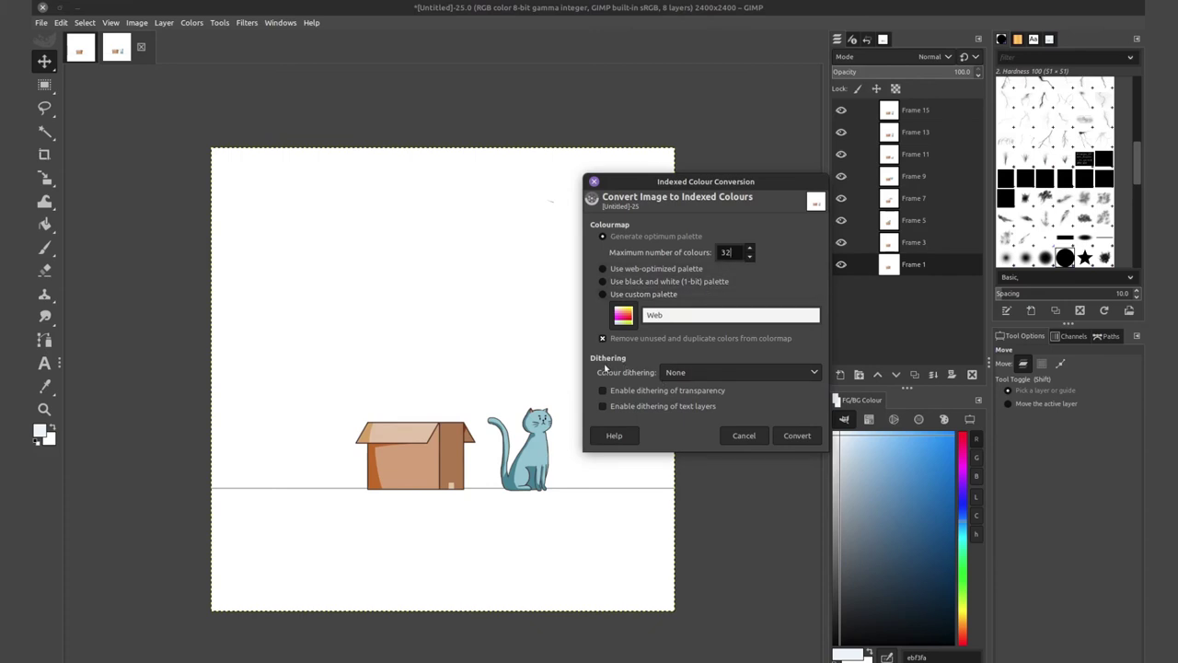
pyautogui.click(694, 371)
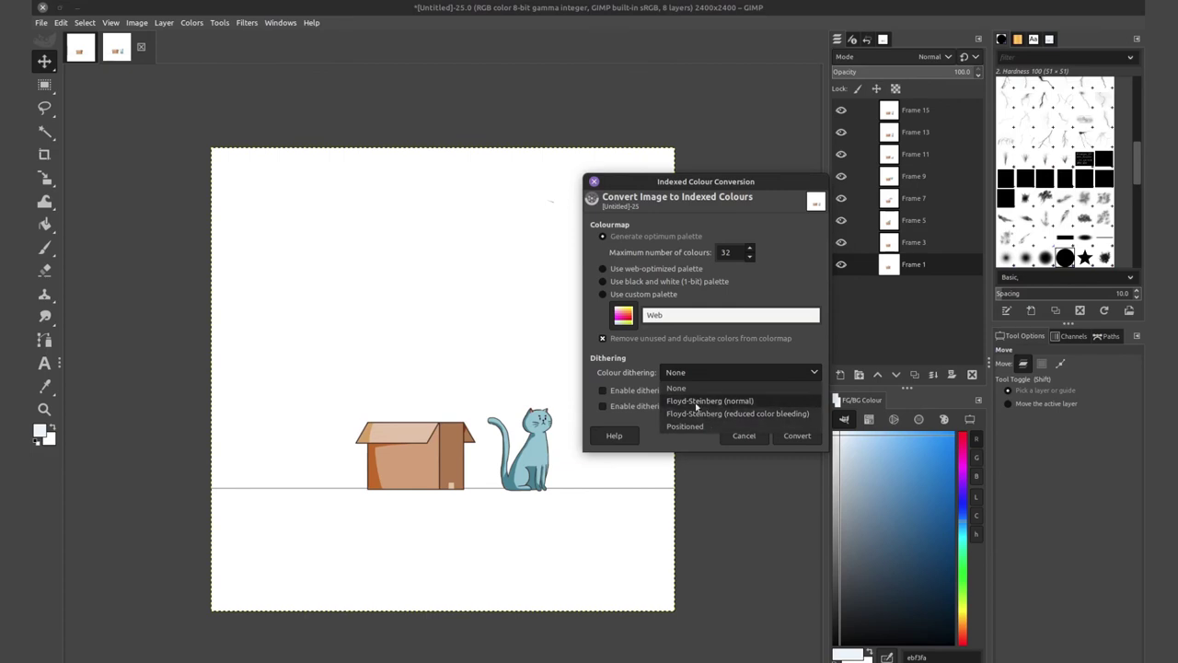
pyautogui.click(699, 346)
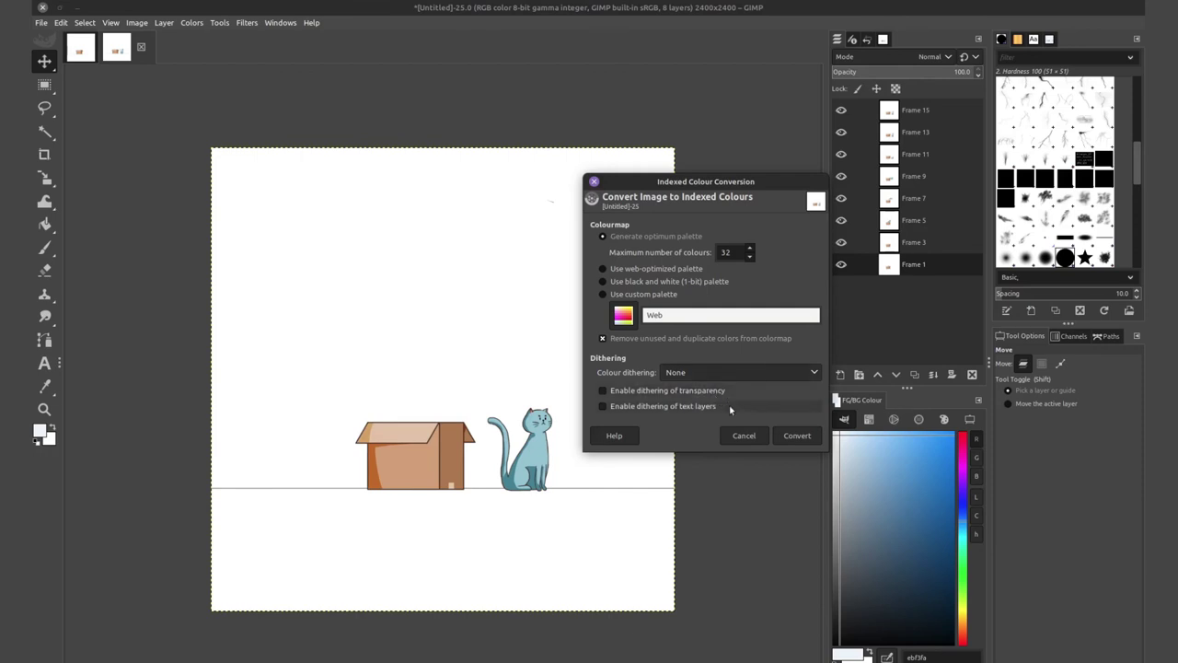
pyautogui.click(799, 440)
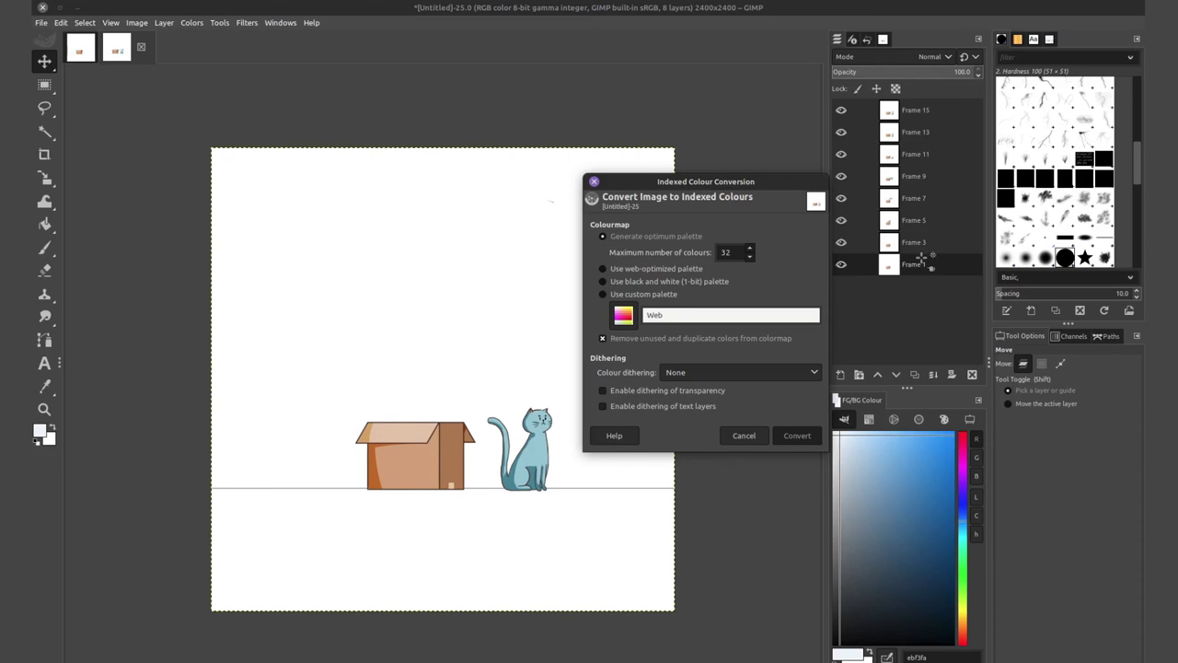
pyautogui.press('Return')
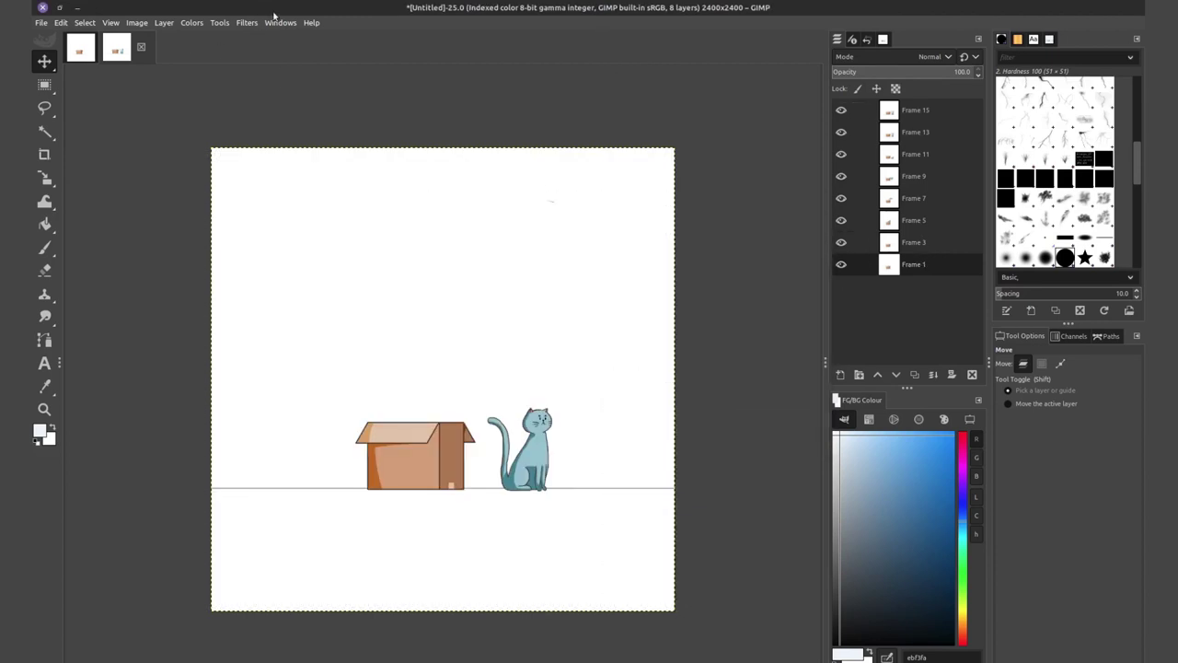
# Apply Filters > Animation > Optimize (Difference) to the indexed eight-frame animation.
pyautogui.click(246, 22)
pyautogui.moveTo(300, 285)
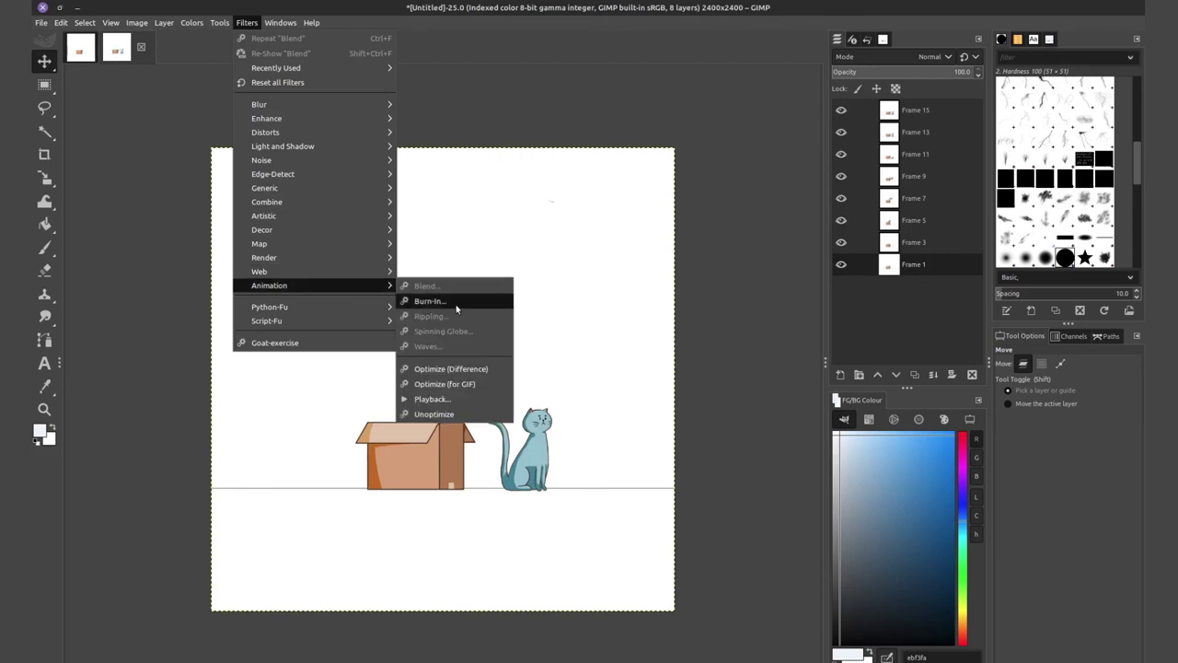
pyautogui.click(492, 370)
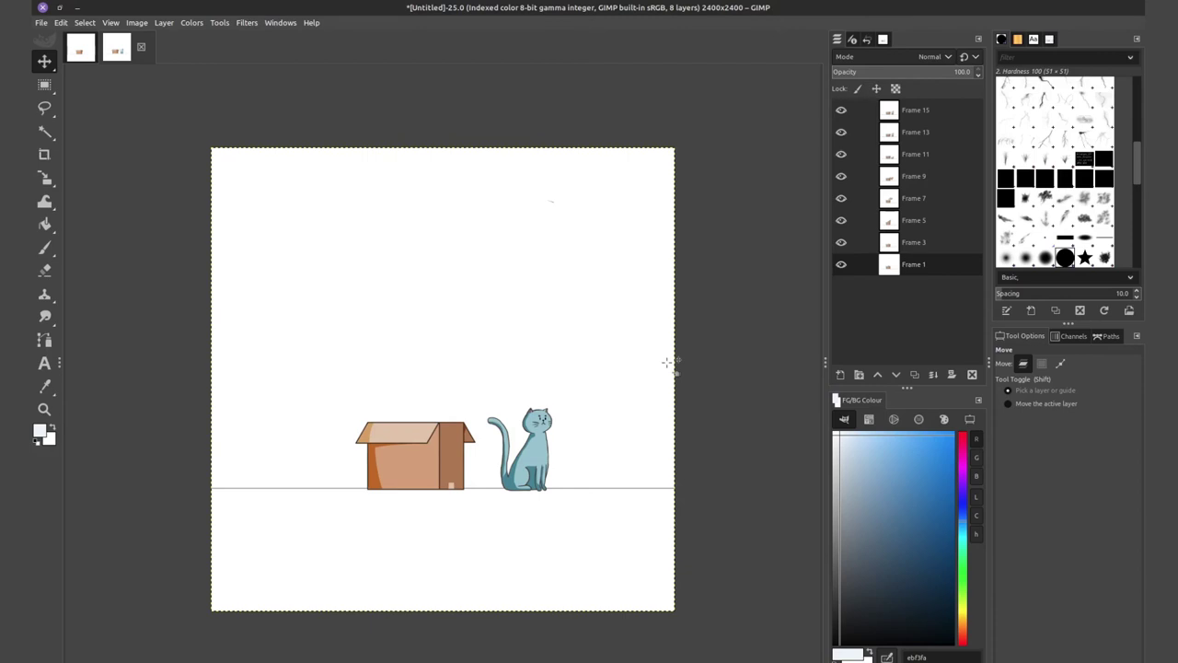
# In the layered RGB cat image, show group #1 and delete the Background #1 group.
pyautogui.click(79, 48)
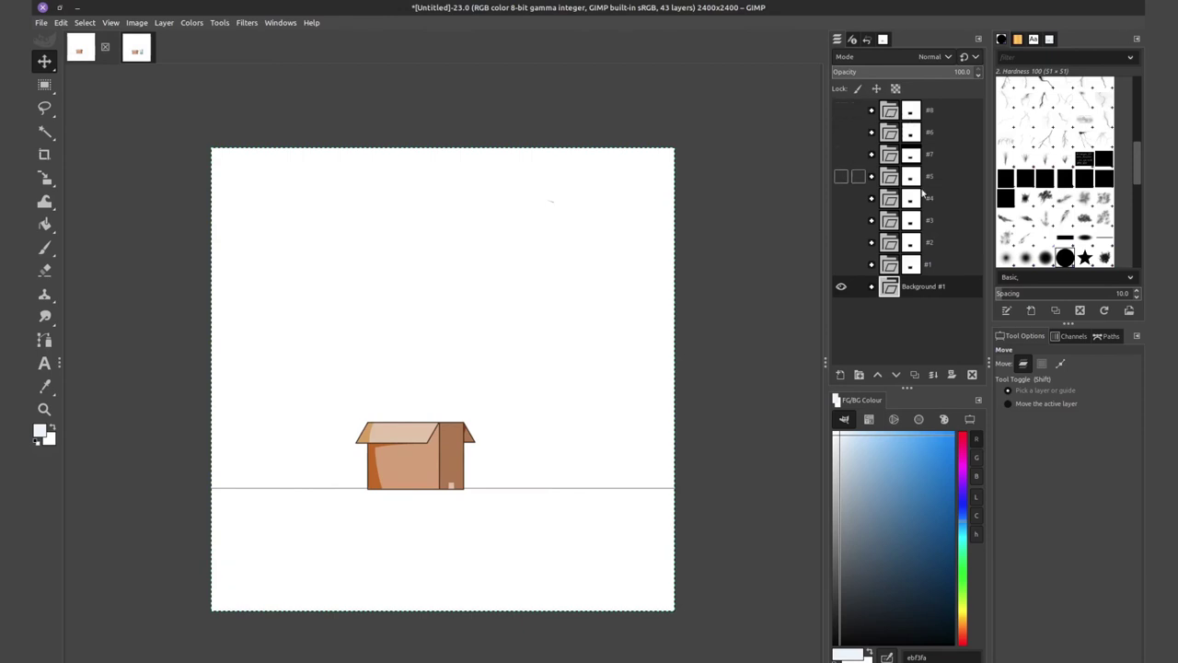
pyautogui.click(840, 265)
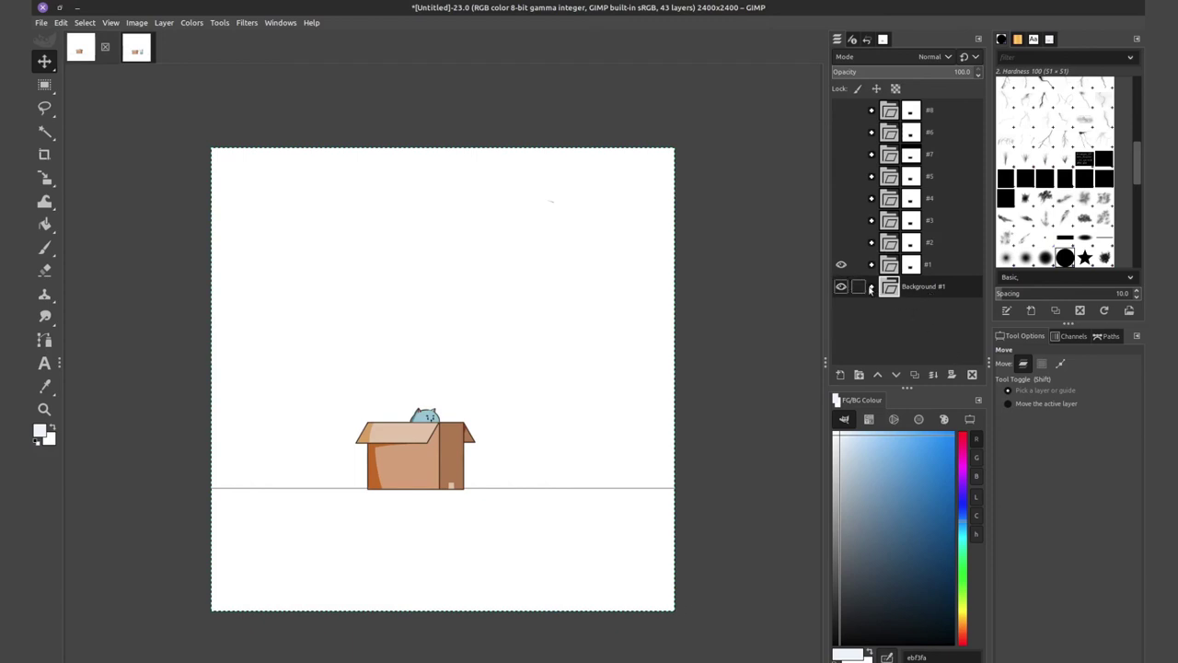
pyautogui.click(870, 288)
pyautogui.click(971, 373)
# Add an empty transparent layer named Background and move it out of group #1 to the bottom.
pyautogui.click(839, 374)
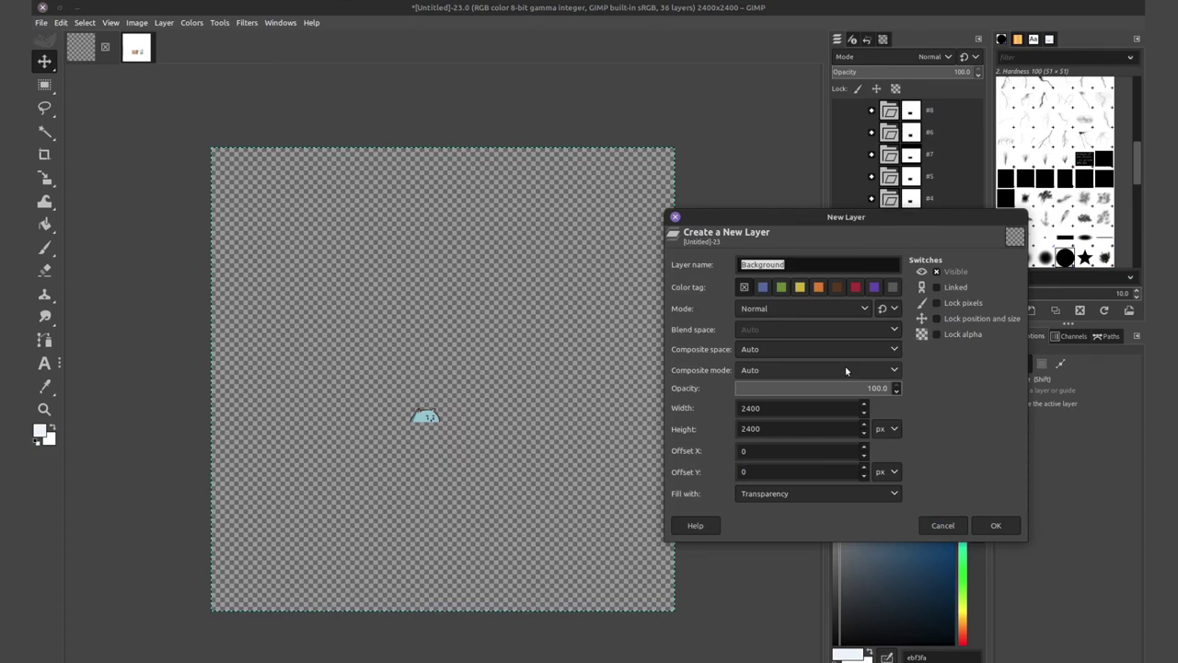
pyautogui.click(995, 524)
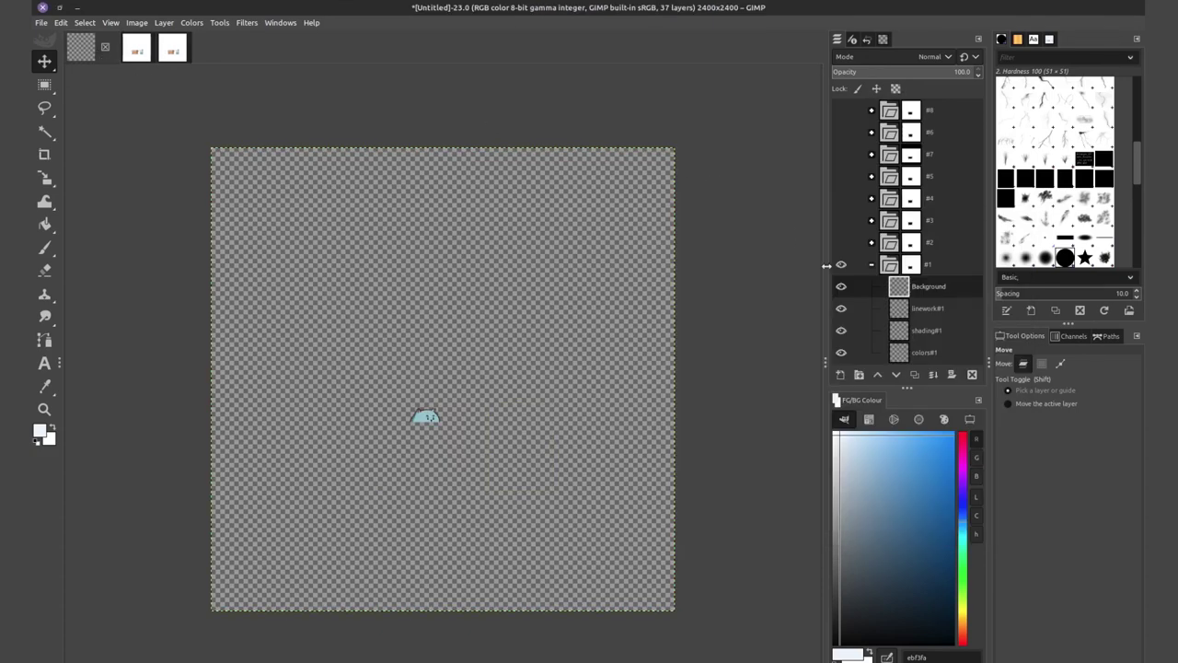
pyautogui.moveTo(907, 288); pyautogui.dragTo(894, 312)
pyautogui.click(872, 287)
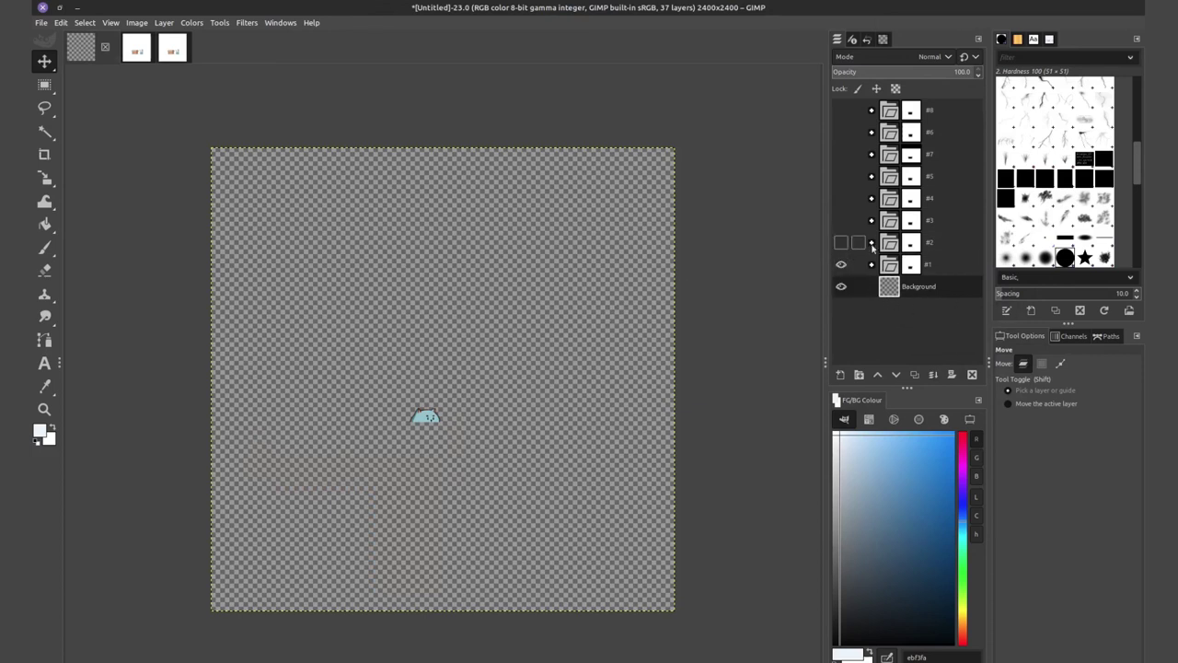
# Blend the frame groups into a new 15-layer cat animation on a transparent background.
pyautogui.click(244, 23)
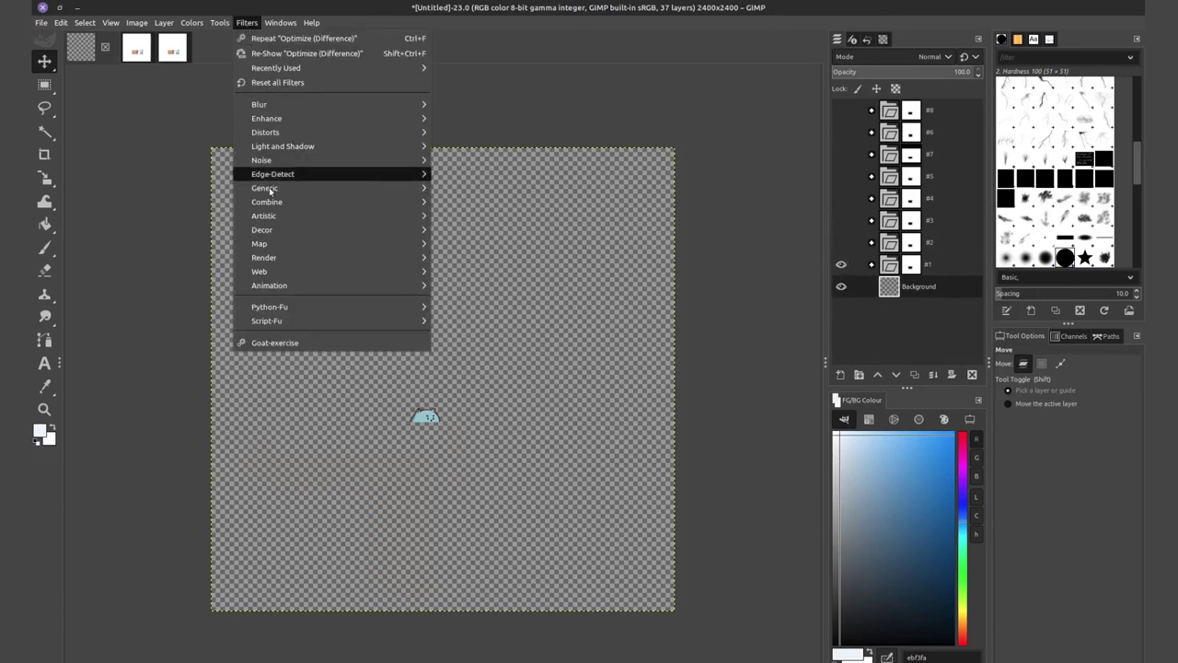
pyautogui.moveTo(299, 286)
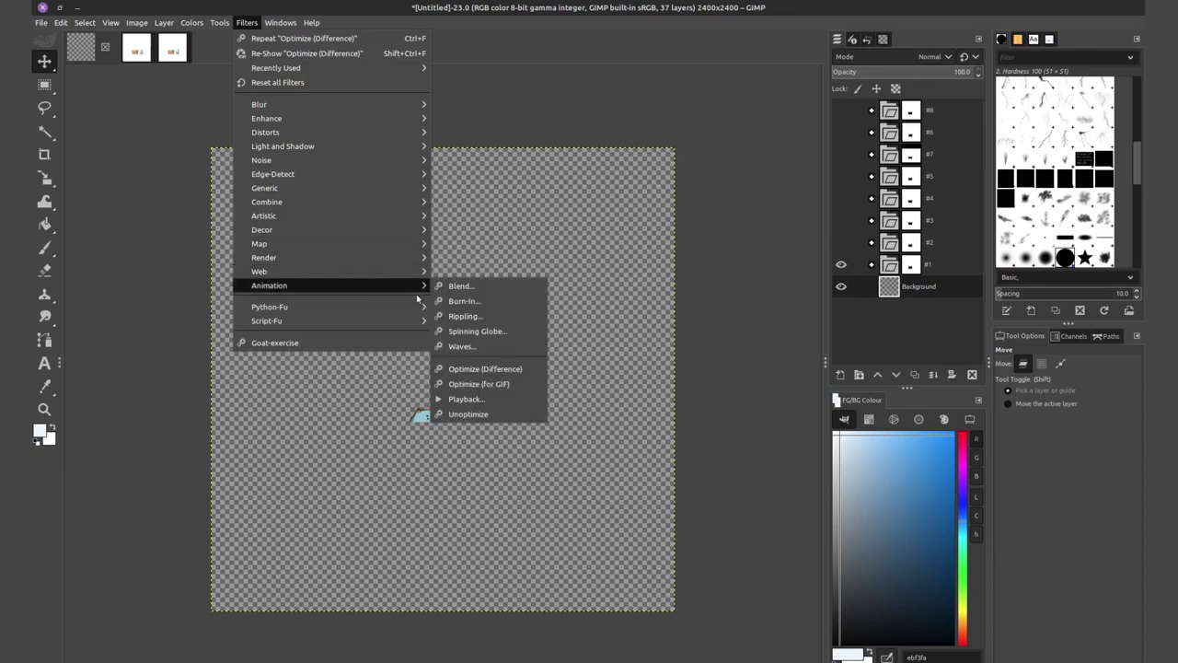
pyautogui.click(479, 288)
pyautogui.click(663, 316)
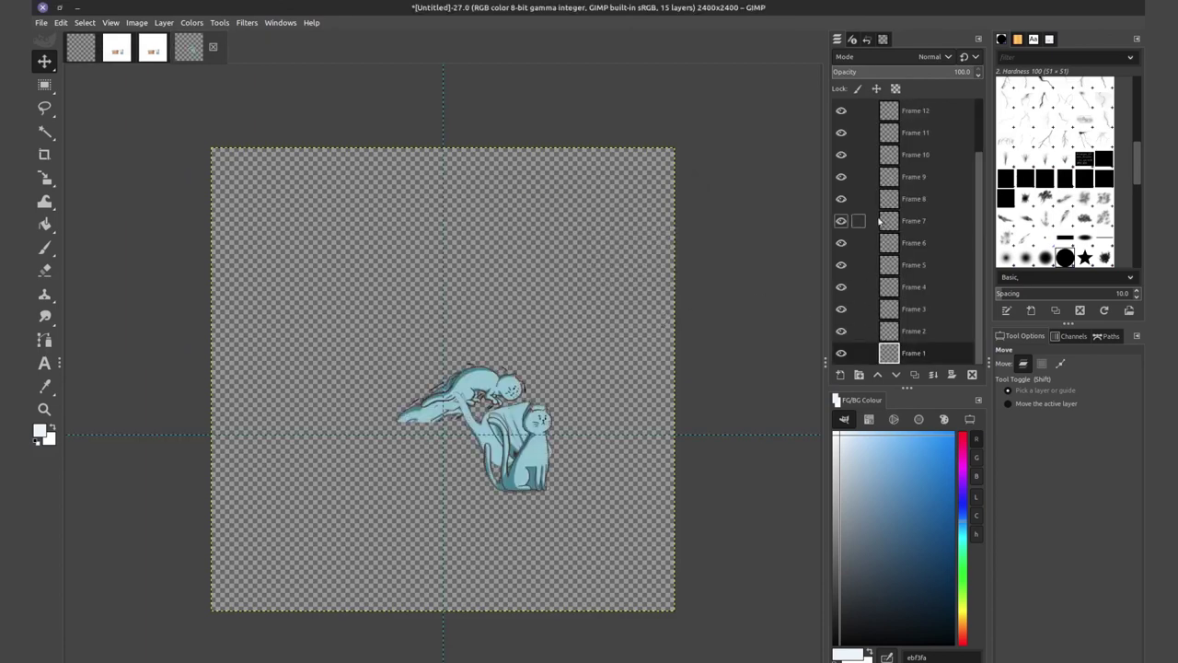
# Preview Frames 6 through 11 one at a time.
pyautogui.keyDown('shift'); pyautogui.click(840, 243); pyautogui.keyUp('shift')
pyautogui.keyDown('shift'); pyautogui.click(841, 222); pyautogui.keyUp('shift')
pyautogui.keyDown('shift'); pyautogui.click(840, 199); pyautogui.keyUp('shift')
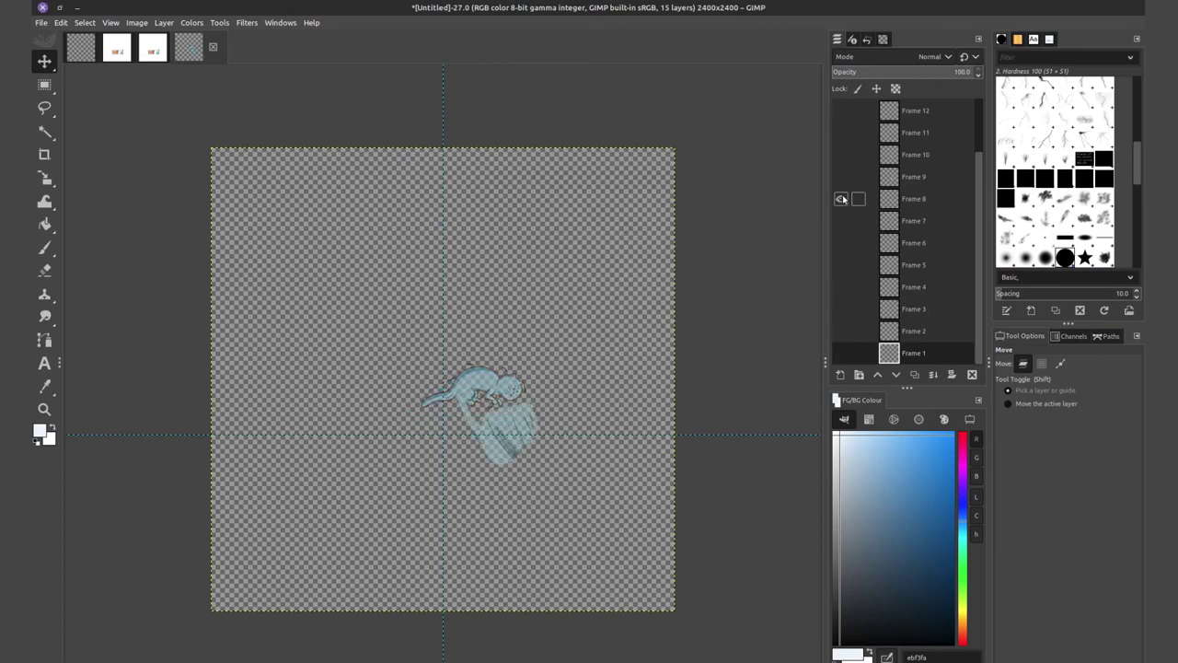
pyautogui.keyDown('shift'); pyautogui.click(840, 177); pyautogui.keyUp('shift')
pyautogui.keyDown('shift'); pyautogui.click(840, 155); pyautogui.keyUp('shift')
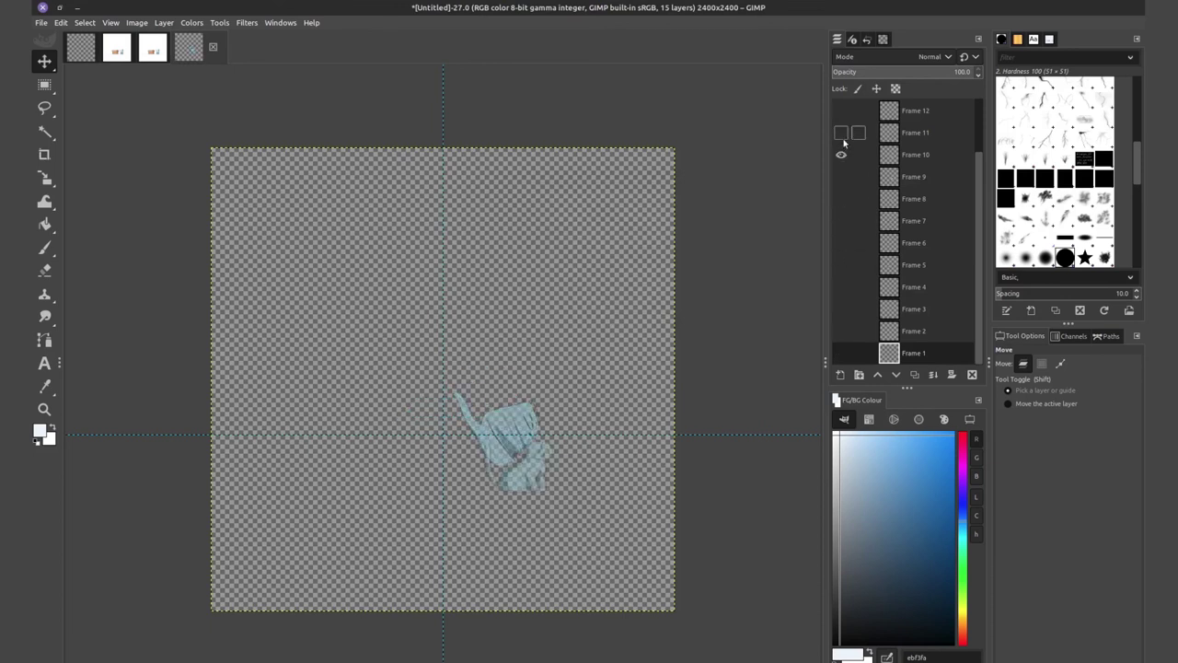
pyautogui.keyDown('shift'); pyautogui.click(840, 132); pyautogui.keyUp('shift')
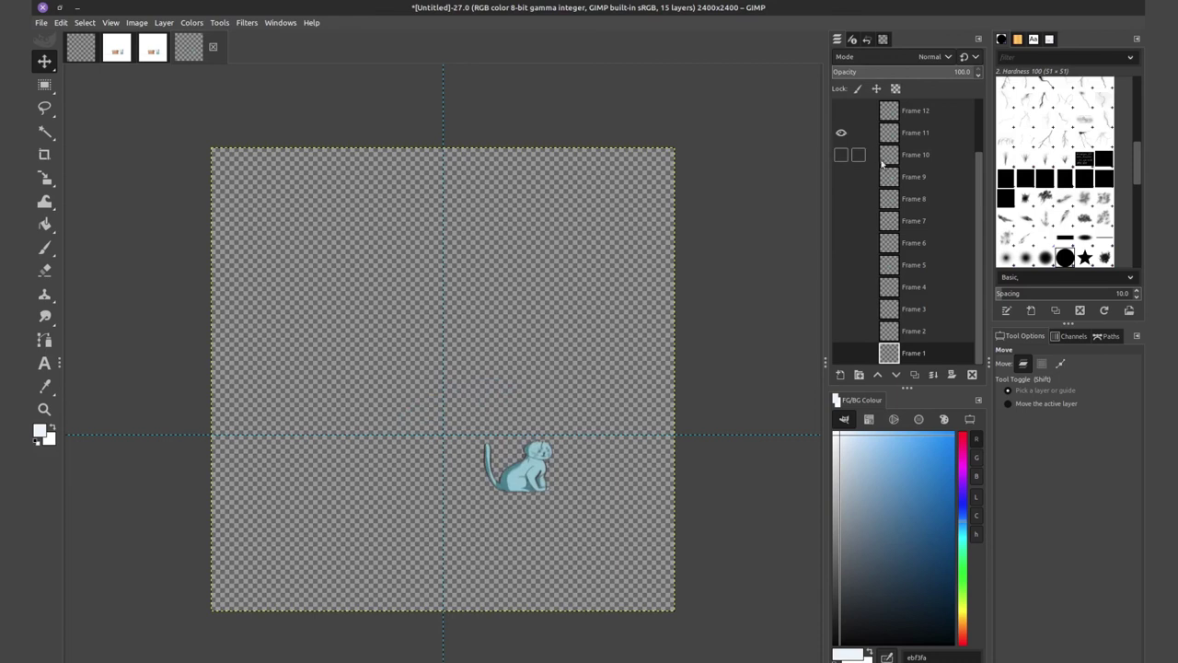
pyautogui.click(247, 23)
pyautogui.moveTo(289, 286)
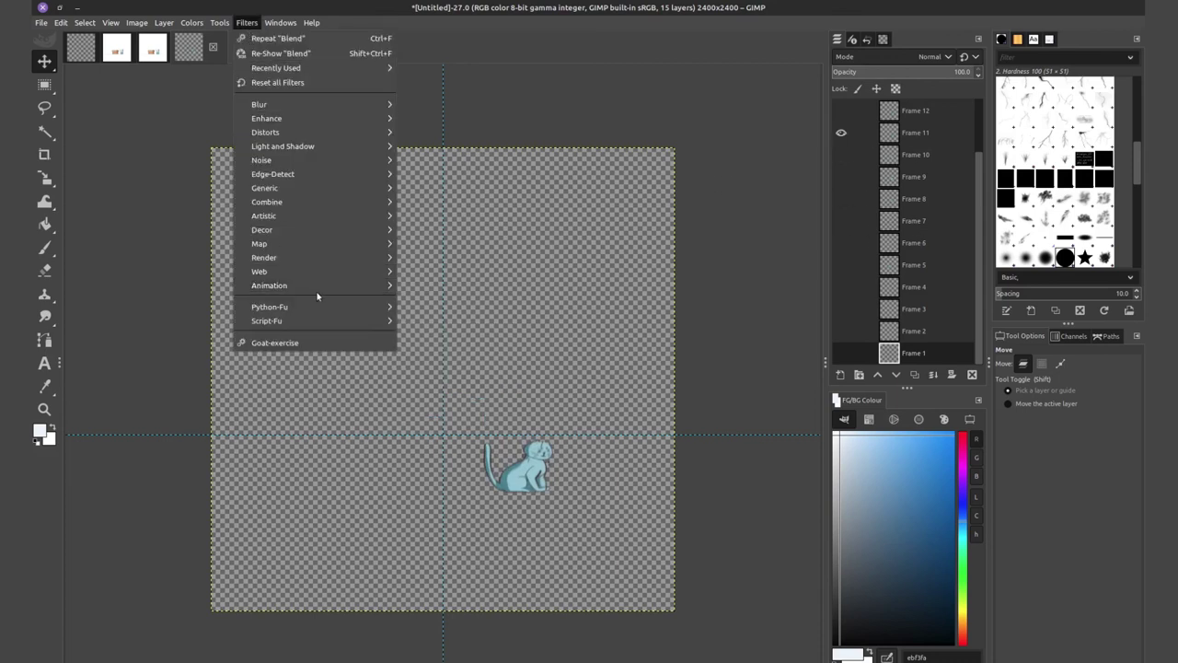
# Delete odd-indexed frames with the Python Console loop, then make all eight remaining frames visible.
pyautogui.moveTo(341, 308)
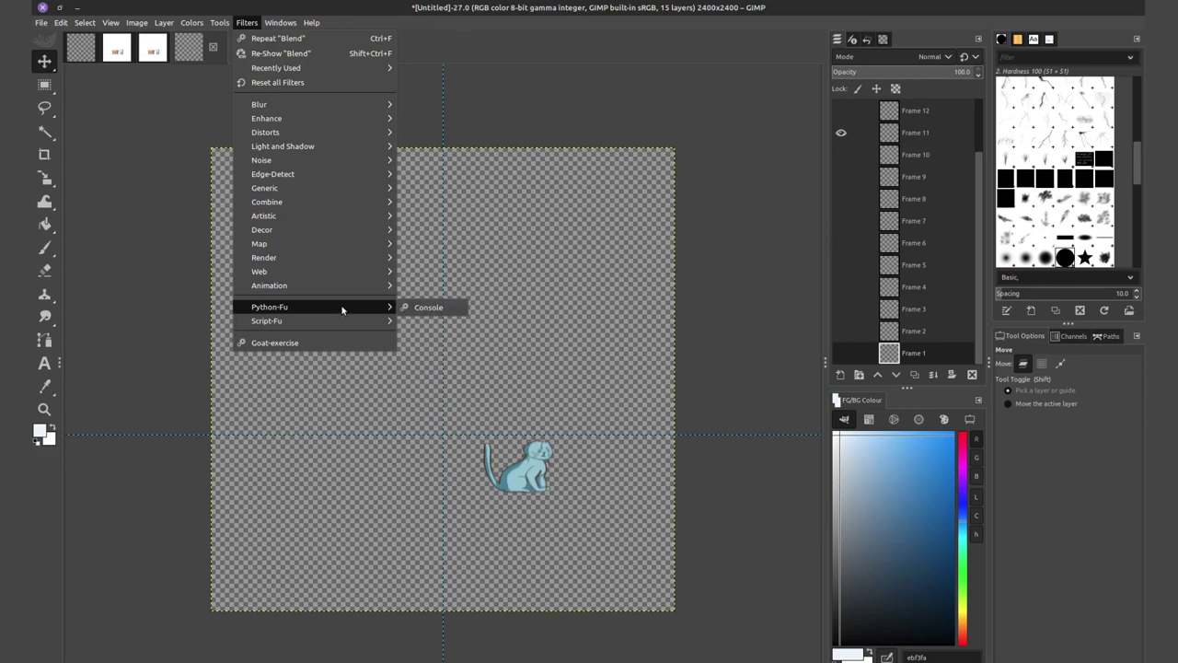
pyautogui.click(419, 307)
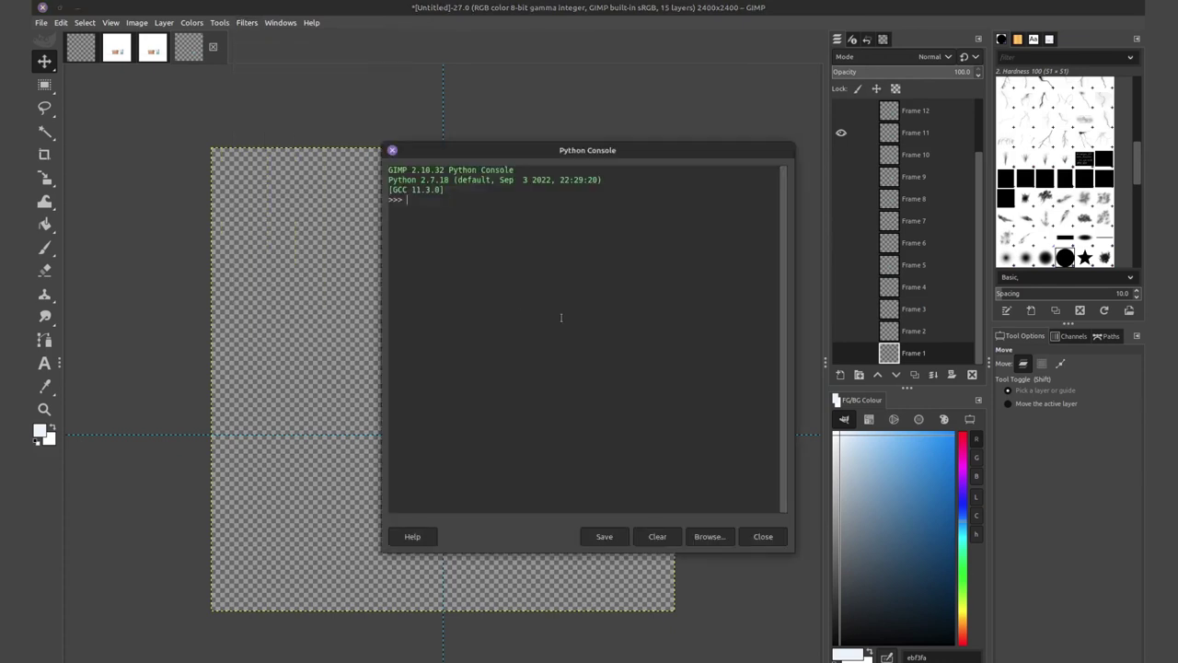
pyautogui.write('image = gimp.image_list()[0]  for (index,layer) in enumerate(image.layers):    if index%2:      image.remove_layer(layer)')
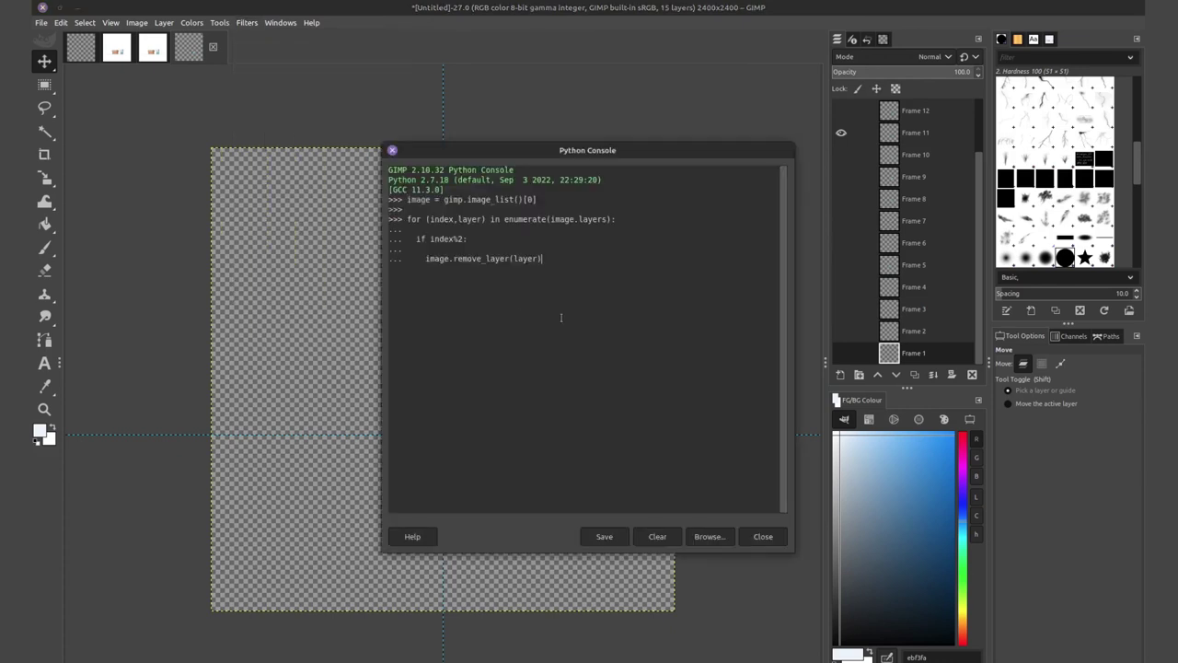
pyautogui.press('Return')
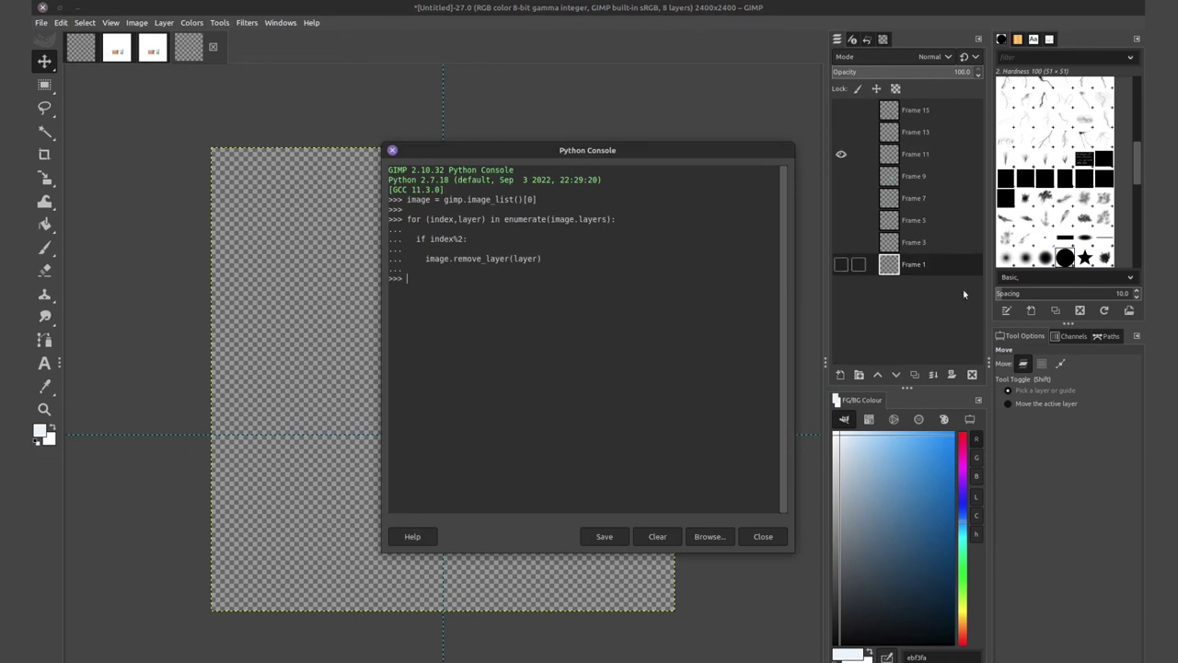
pyautogui.click(763, 537)
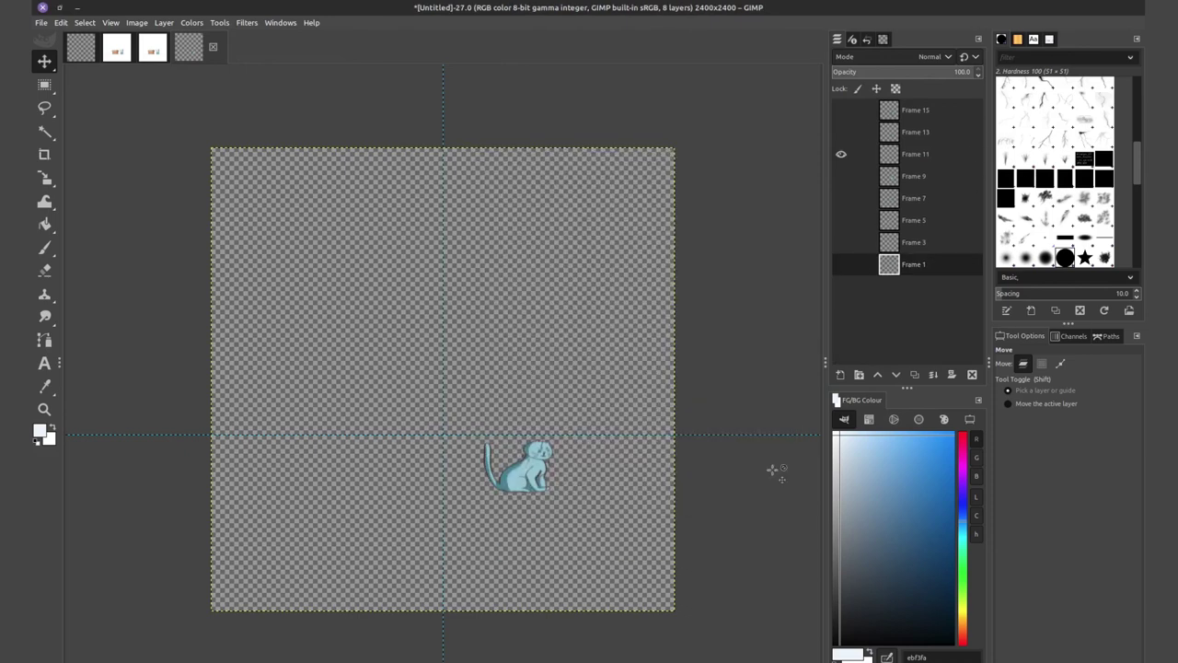
pyautogui.keyDown('shift'); pyautogui.click(844, 164); pyautogui.keyUp('shift')
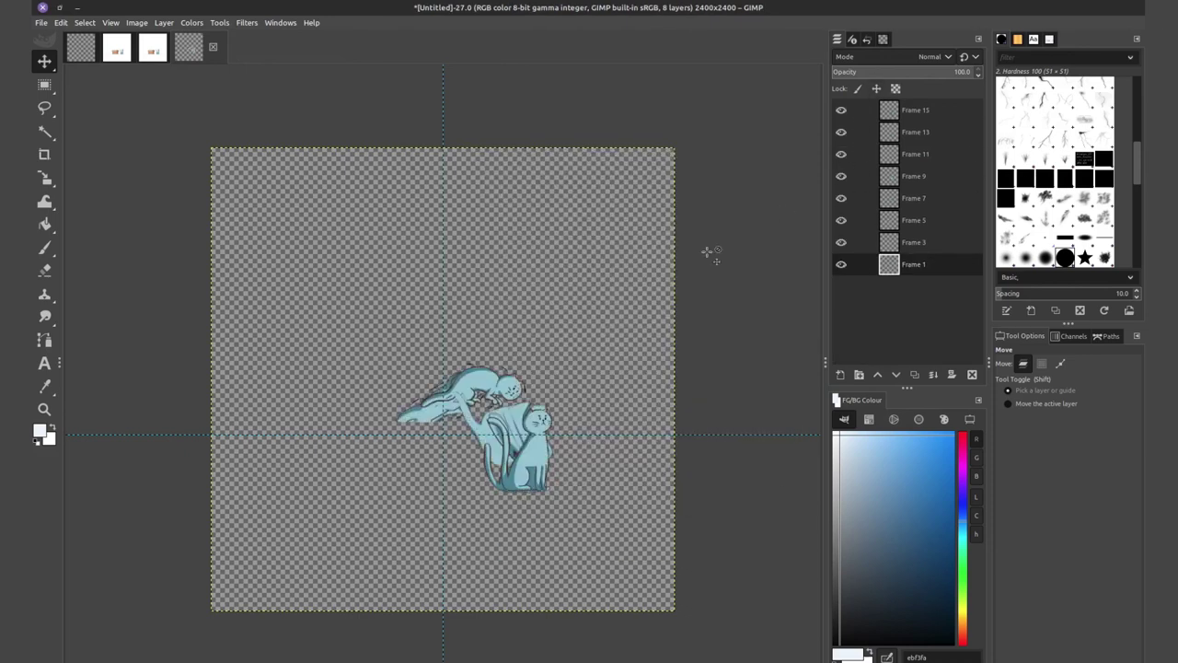
pyautogui.hotkey('ctrl', 'shift', 'e')
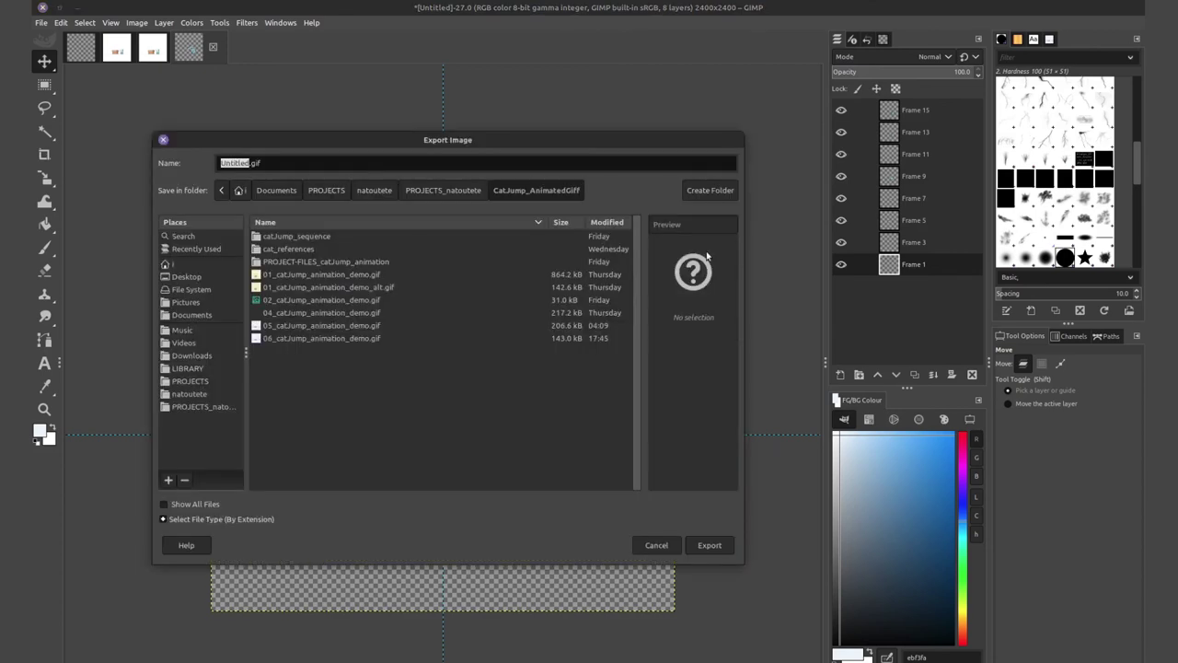
pyautogui.doubleClick(317, 237)
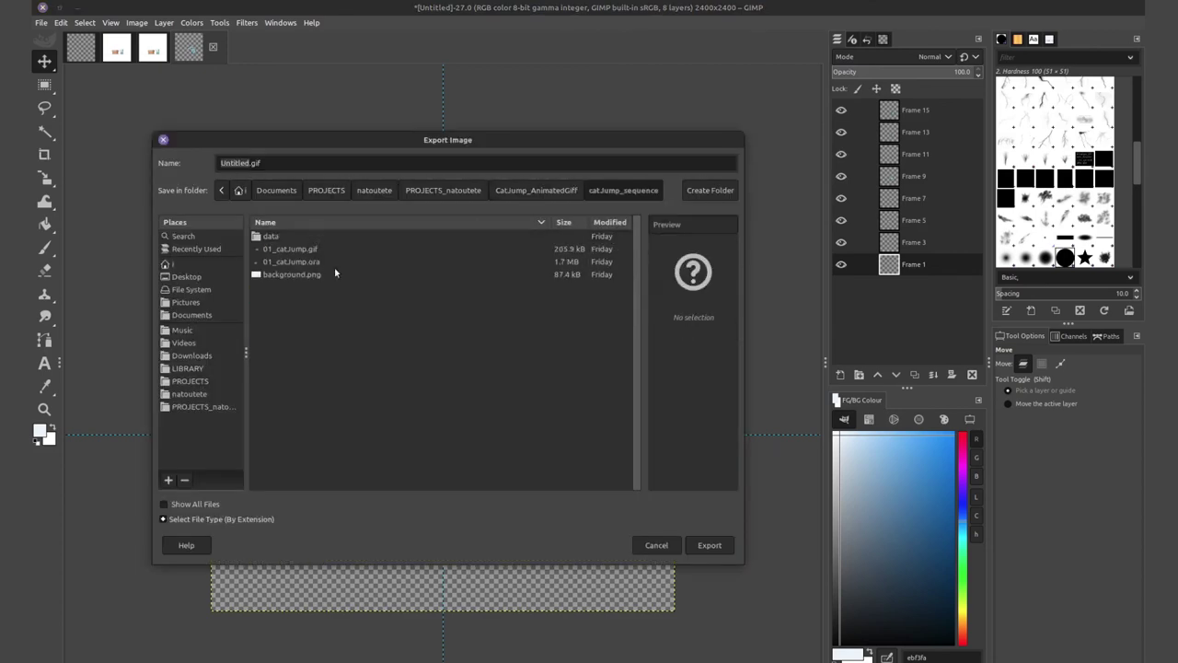
pyautogui.click(321, 263)
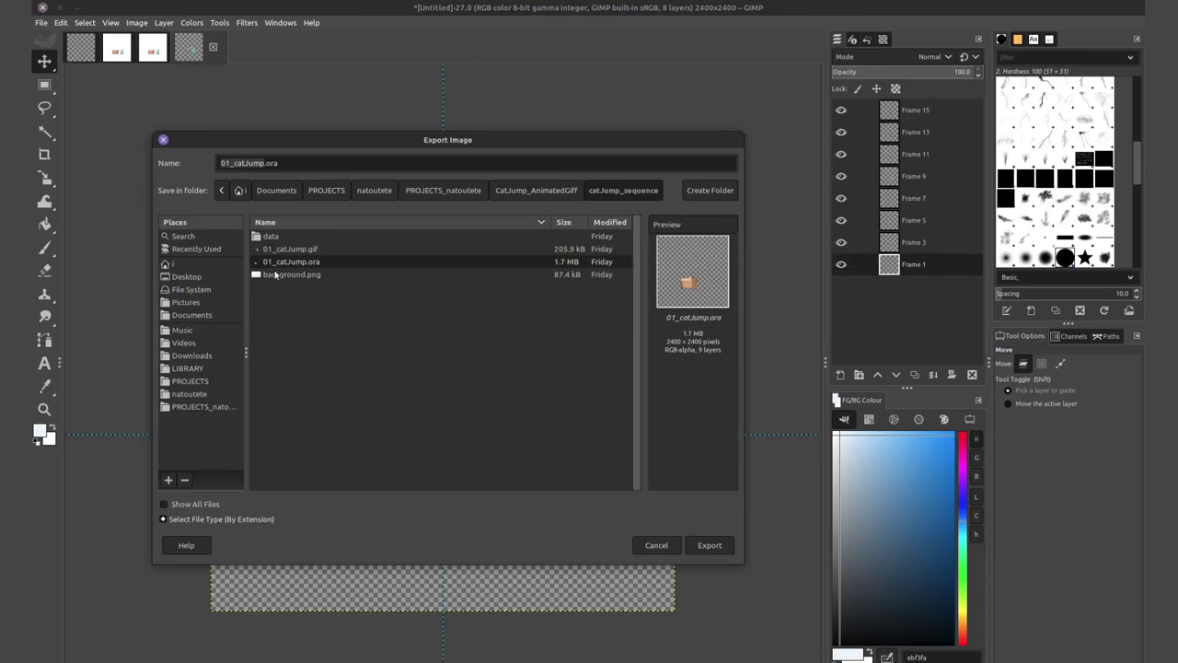
pyautogui.doubleClick(272, 236)
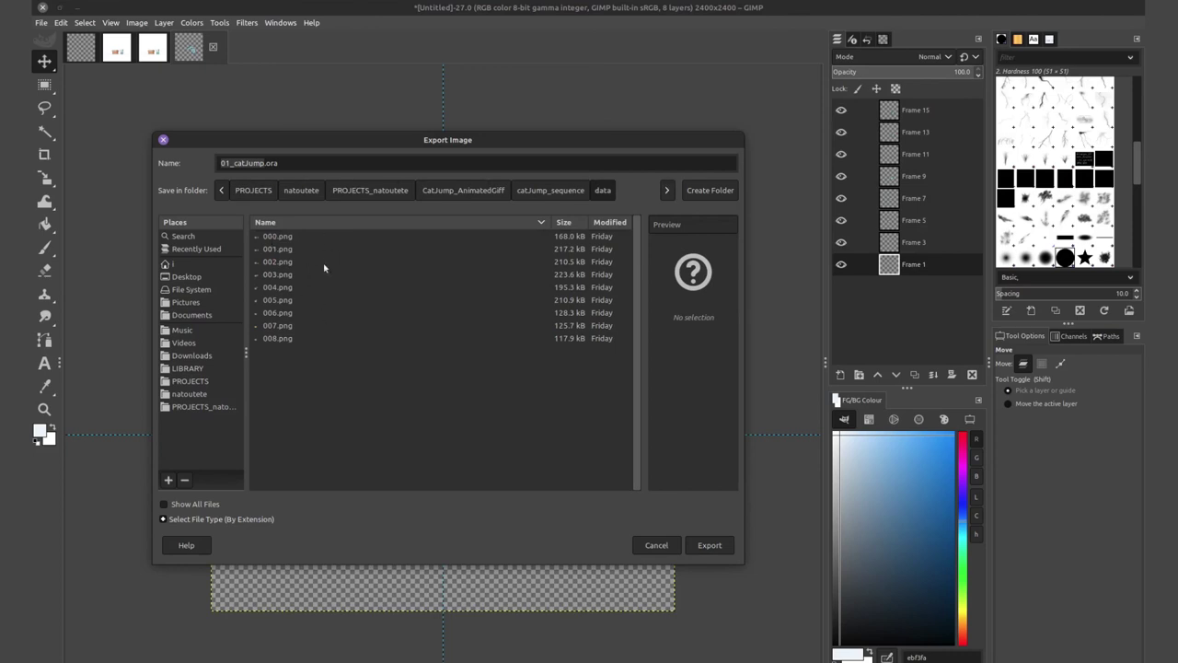
pyautogui.click(462, 190)
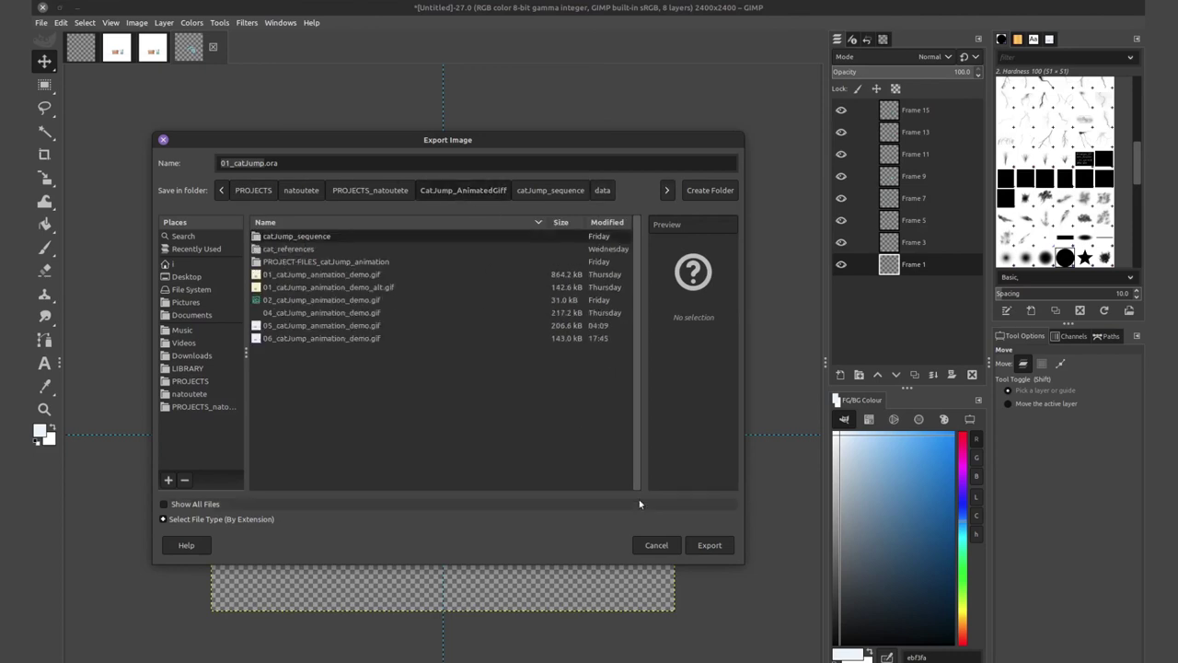
pyautogui.click(657, 544)
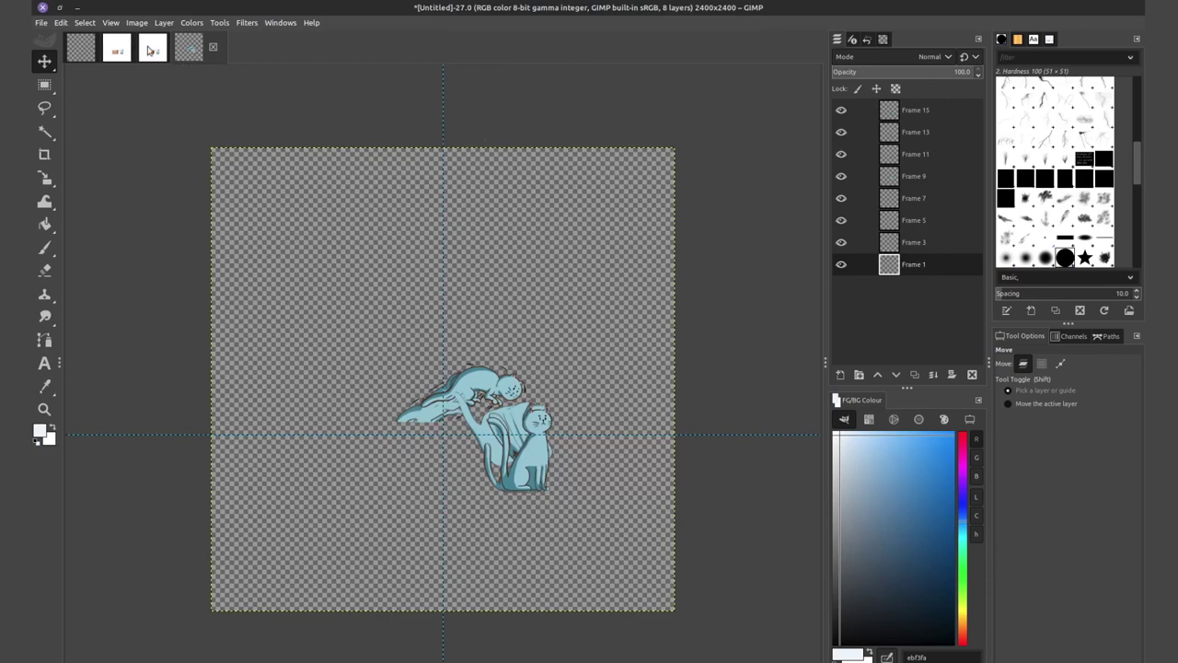
# On the Untitled-26 indexed animation, view Frames 11, 7, 5, 3 and 1 individually.
pyautogui.click(150, 50)
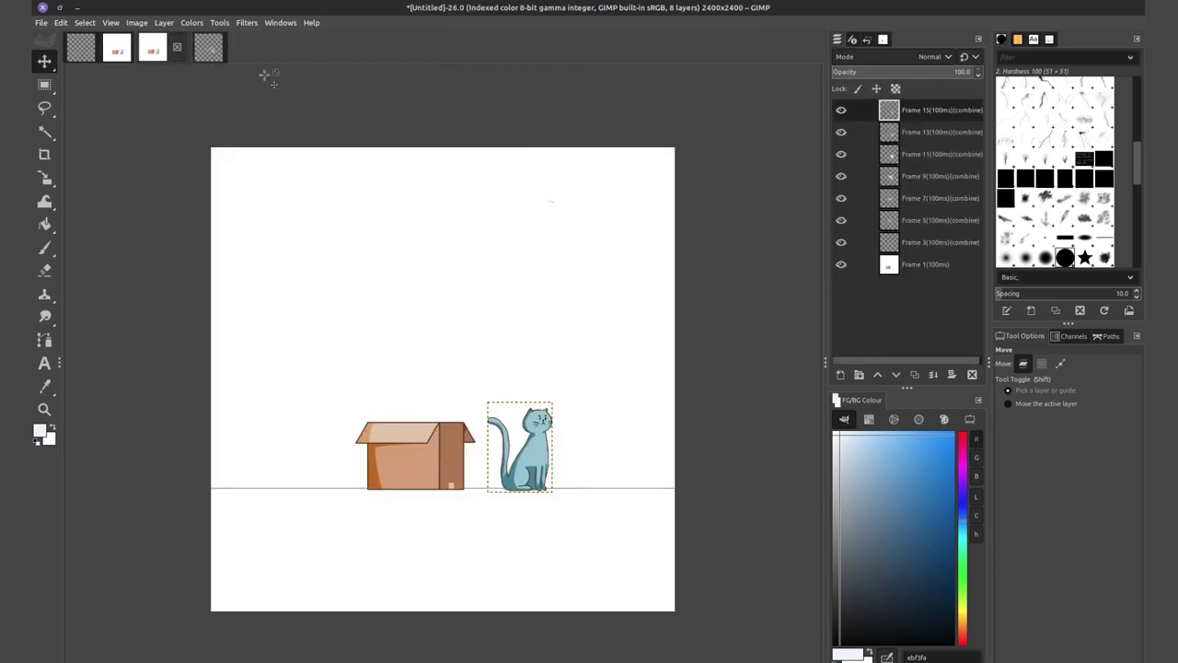
pyautogui.keyDown('shift'); pyautogui.click(840, 154); pyautogui.keyUp('shift')
pyautogui.keyDown('shift'); pyautogui.click(840, 198); pyautogui.keyUp('shift')
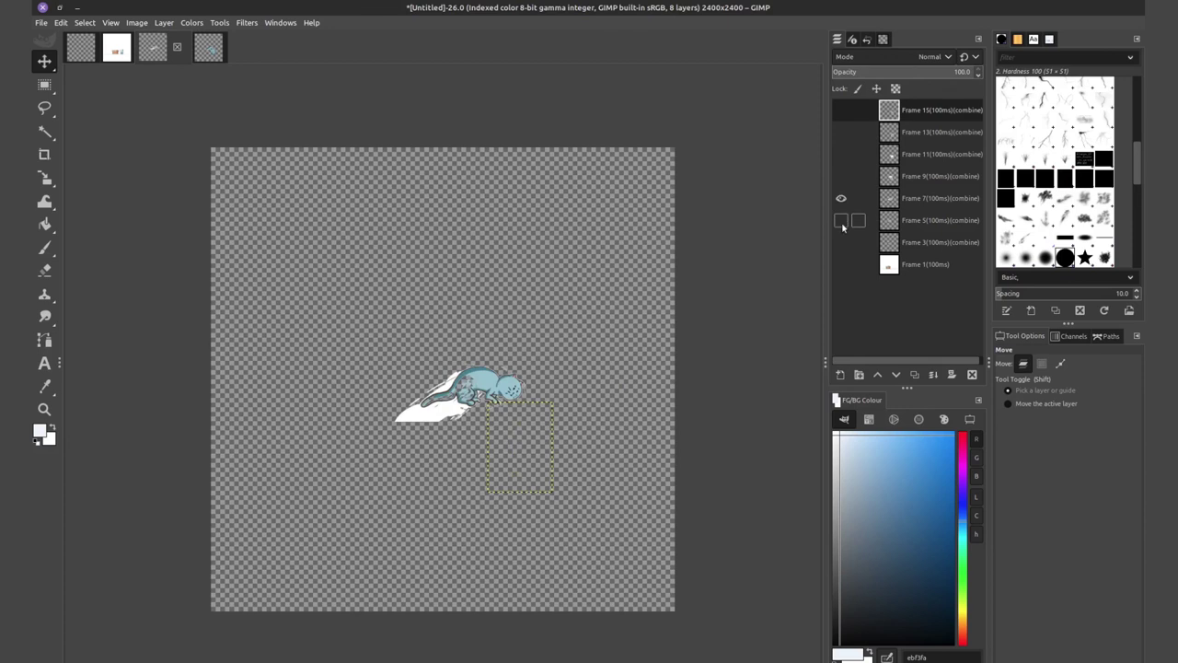
pyautogui.keyDown('shift'); pyautogui.click(840, 219); pyautogui.keyUp('shift')
pyautogui.keyDown('shift'); pyautogui.click(840, 242); pyautogui.keyUp('shift')
pyautogui.keyDown('shift'); pyautogui.click(840, 265); pyautogui.keyUp('shift')
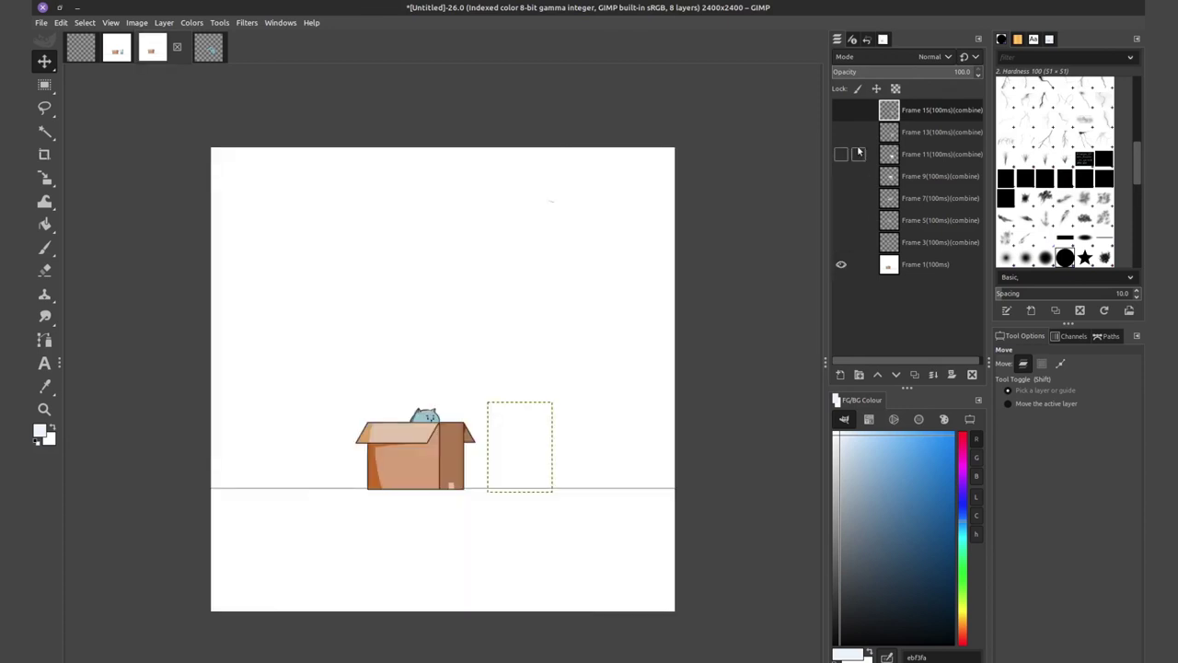